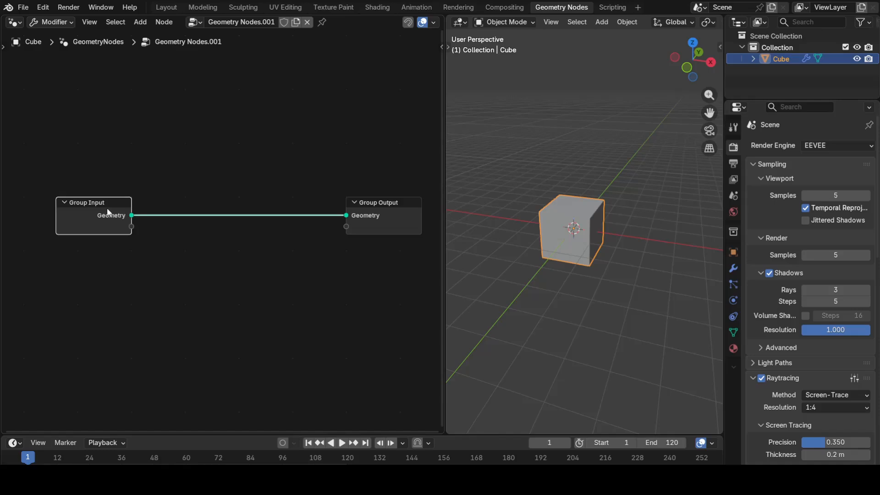
# Replace the Group Input node with a Curve Circle node and connect its Curve output to the Group Output geometry.
pyautogui.press('x')
pyautogui.hotkey('shift', 'a')
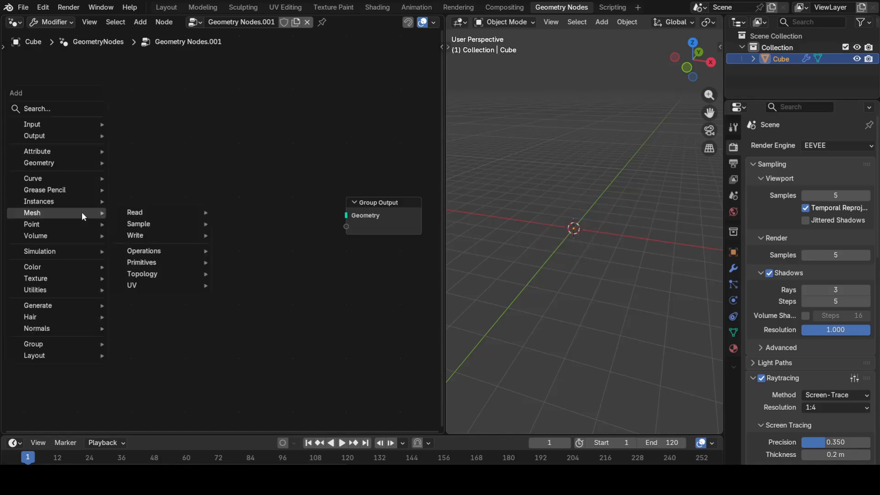
pyautogui.write('curve ci')
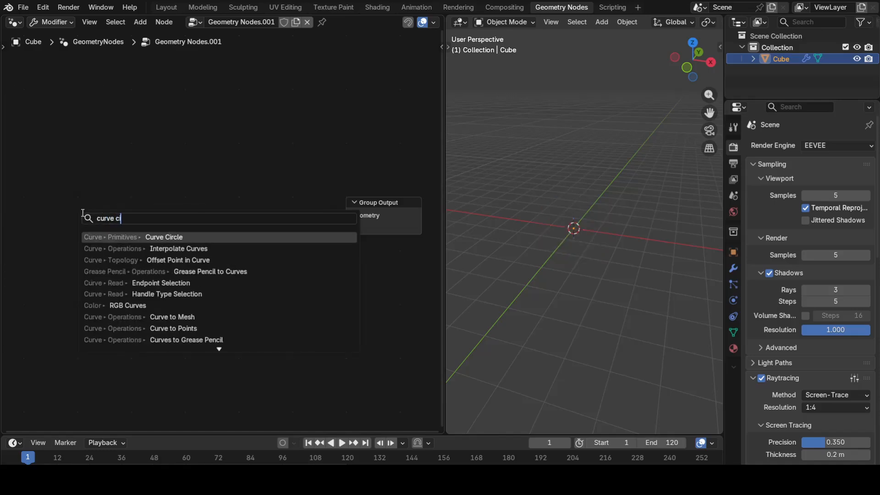
pyautogui.write('rcl')
pyautogui.press('Return')
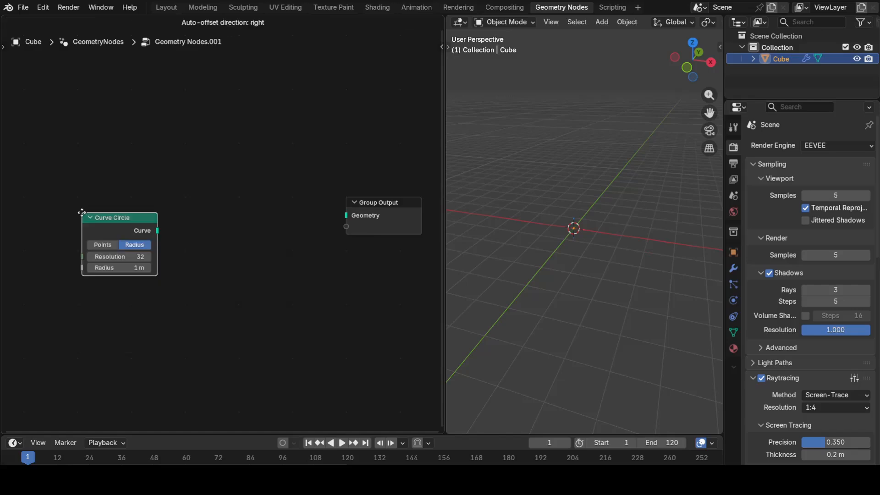
pyautogui.click(38, 202)
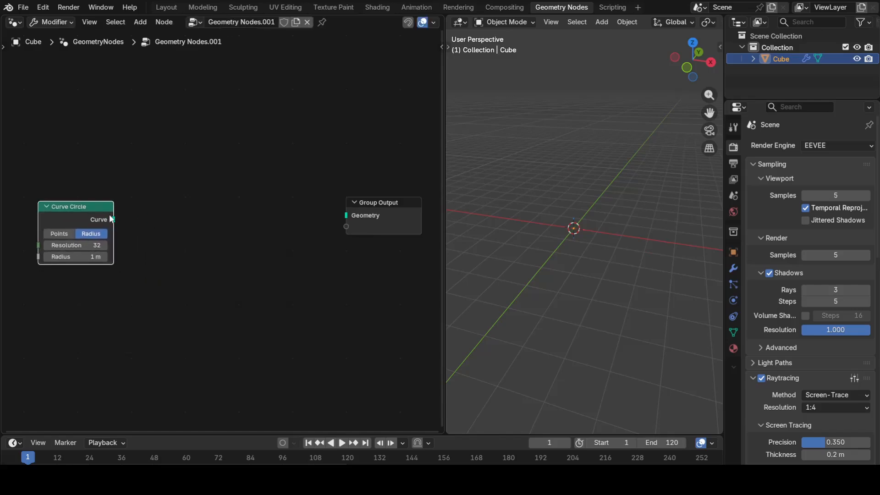
pyautogui.moveTo(113, 219); pyautogui.dragTo(345, 223)
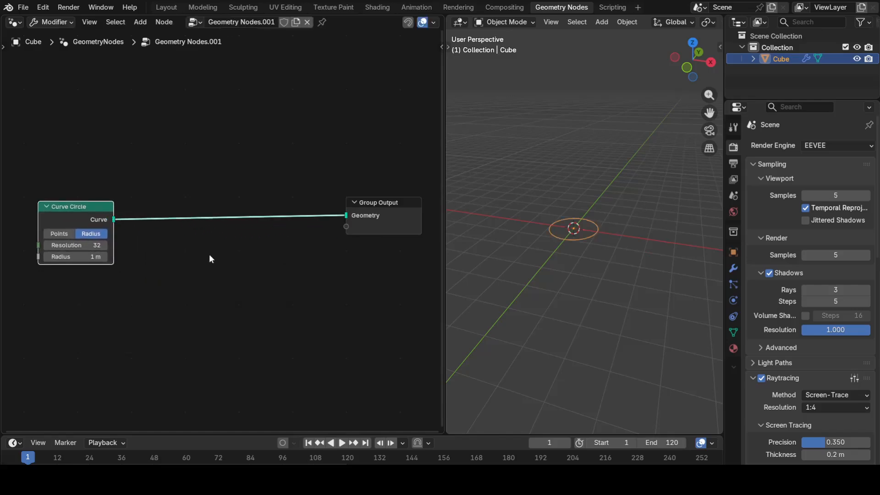
# Set the Curve Circle's resolution to 16 and its radius to 2 m.
pyautogui.scroll(5, 596, 229)
pyautogui.keyDown('shift'); pyautogui.moveTo(576, 287); pyautogui.dragTo(601, 291, button='middle'); pyautogui.keyUp('shift')
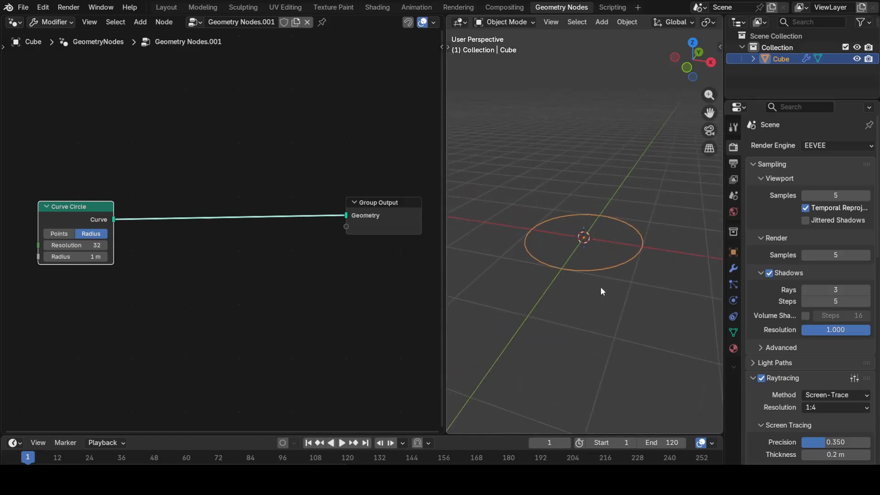
pyautogui.click(97, 245)
pyautogui.write('16')
pyautogui.press('Tab')
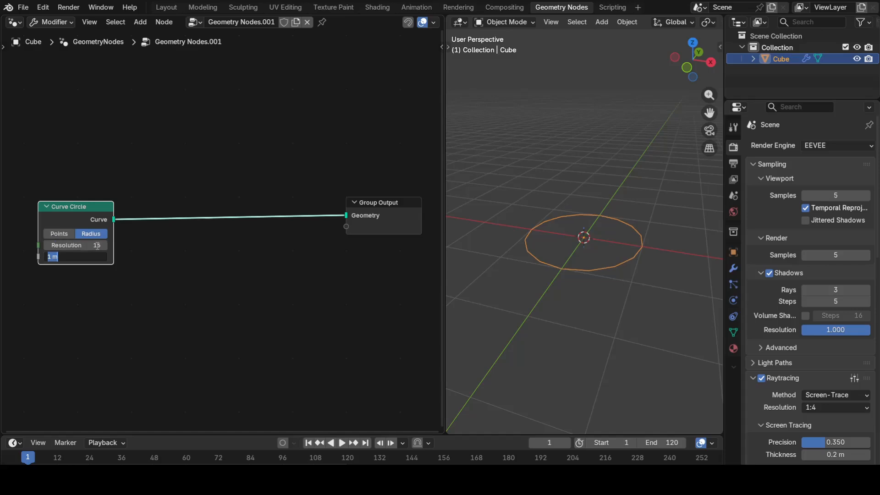
pyautogui.write('2')
pyautogui.press('Return')
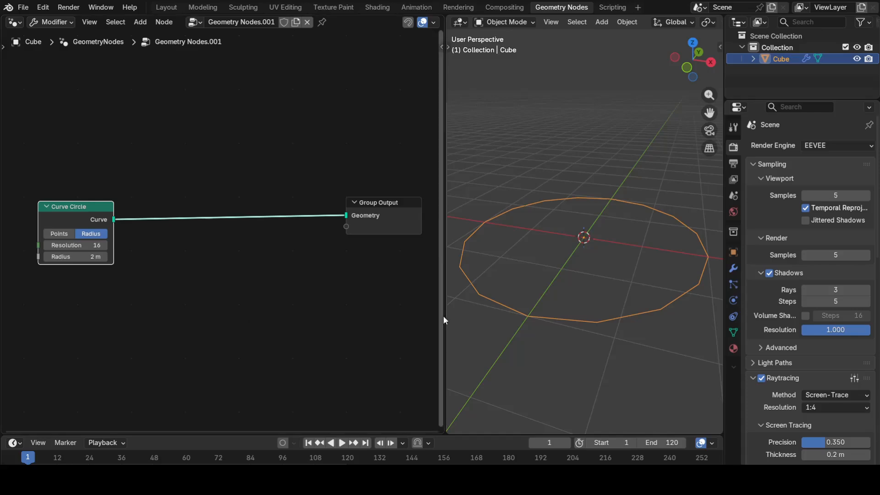
# Insert a Transform Geometry node on the link between Curve Circle and Group Output.
pyautogui.scroll(-2, 540, 269)
pyautogui.hotkey('shift', 'a')
pyautogui.moveTo(191, 234)
pyautogui.write('transfor')
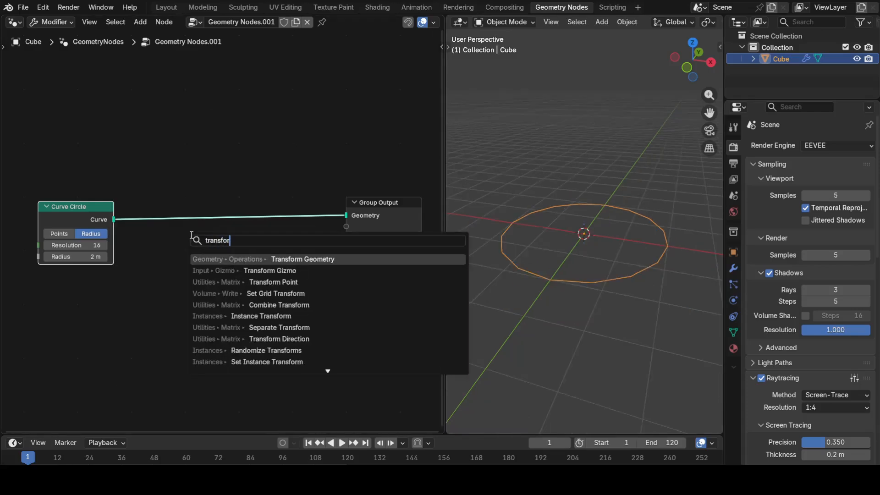
pyautogui.press('Return')
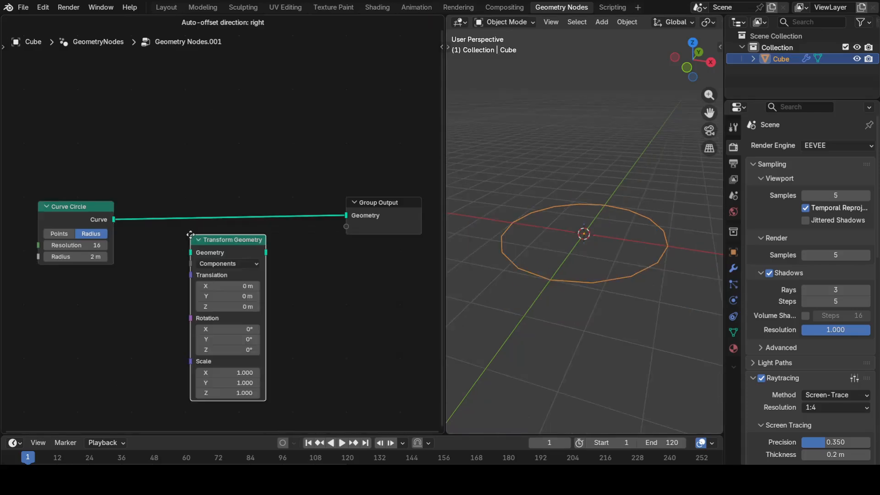
pyautogui.click(253, 301)
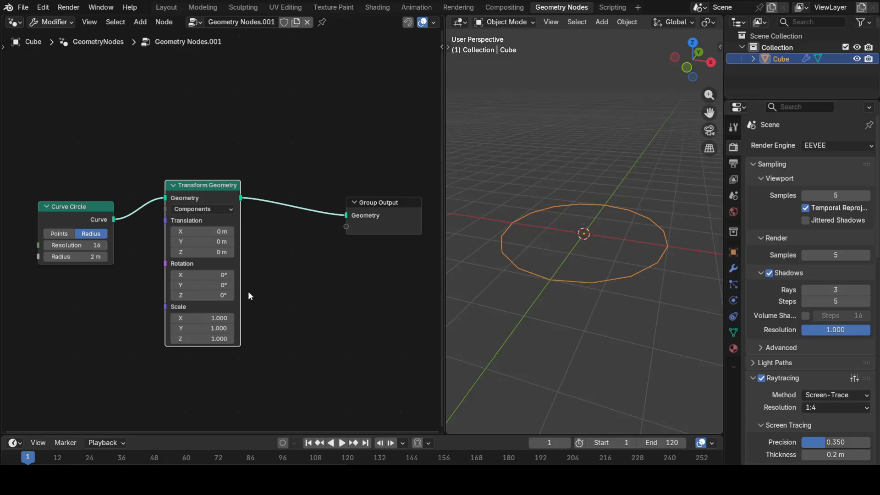
# Insert a second Transform Geometry node between the first one and Group Output.
pyautogui.press('Home')
pyautogui.hotkey('shift', 'a')
pyautogui.moveTo(306, 220)
pyautogui.write('tra')
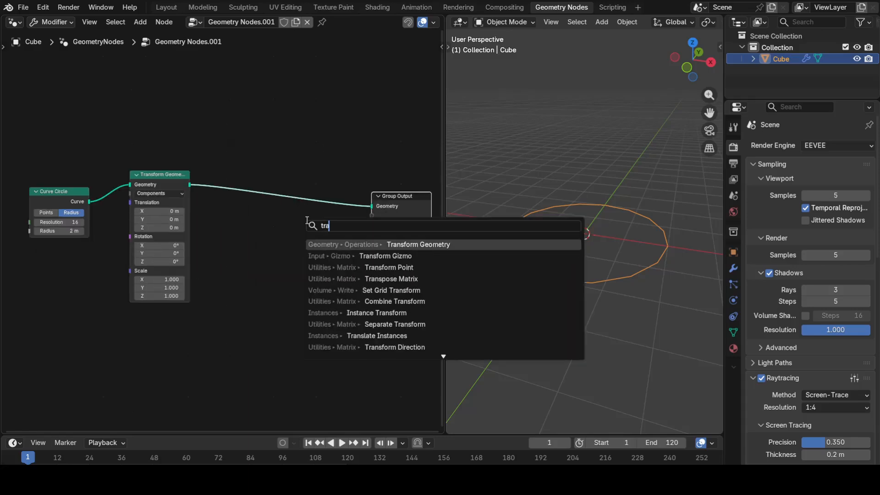
pyautogui.press('Return')
pyautogui.click(307, 220)
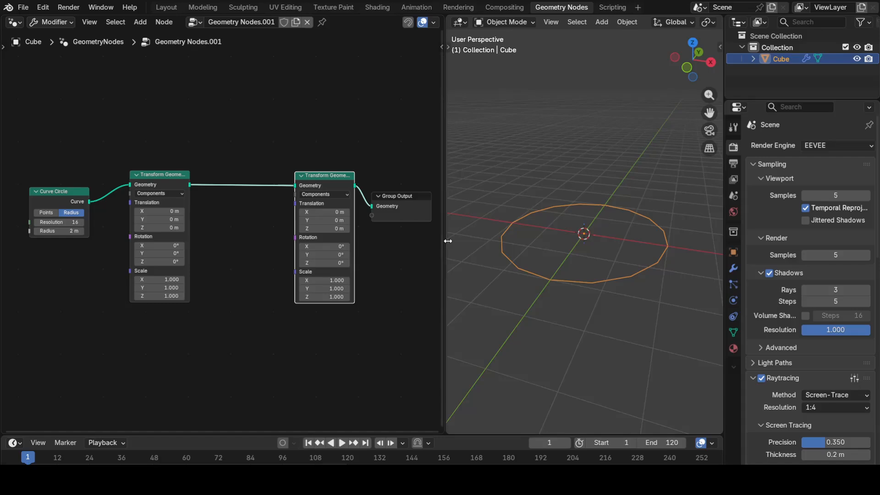
# Widen the node editor area and move the Group Output node farther from the second Transform Geometry node.
pyautogui.moveTo(442, 240); pyautogui.dragTo(501, 245)
pyautogui.moveTo(434, 193); pyautogui.dragTo(482, 202)
pyautogui.scroll(-1, 277, 265)
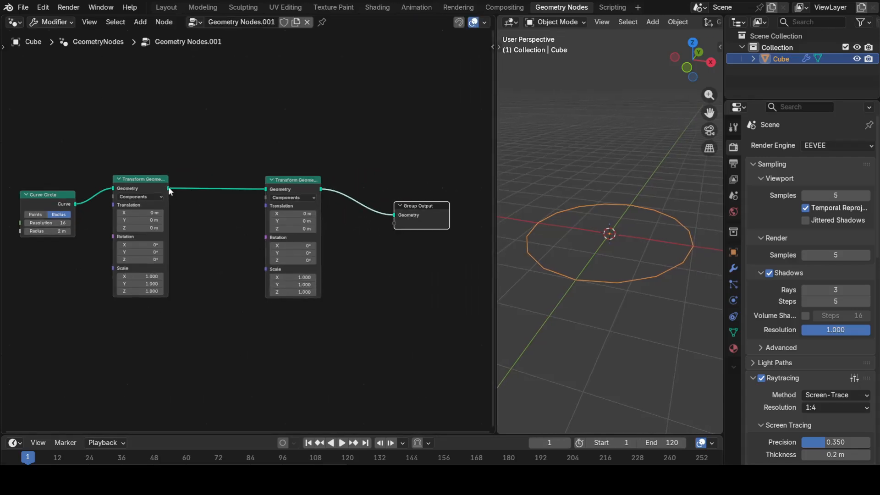
# Add a Sample Index node fed by the first Transform Geometry's output and set its data type to Vector.
pyautogui.moveTo(168, 188)
pyautogui.moveTo(169, 187); pyautogui.dragTo(202, 254)
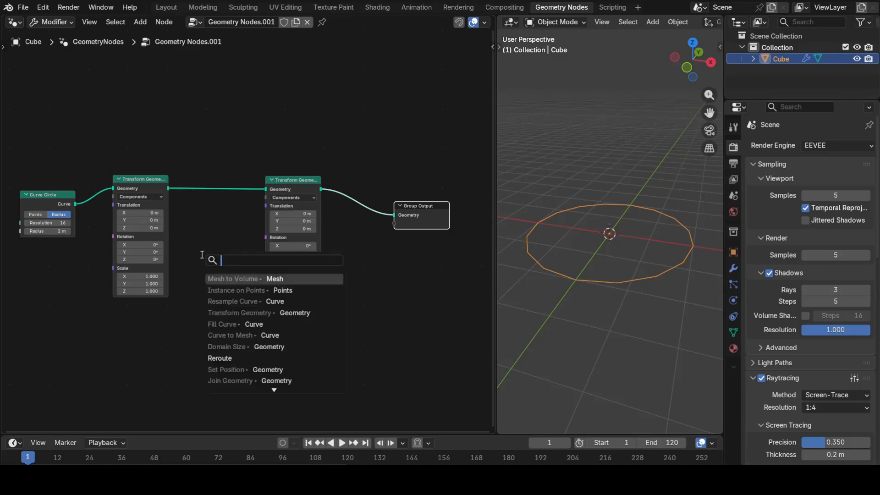
pyautogui.write('sam')
pyautogui.press('Return')
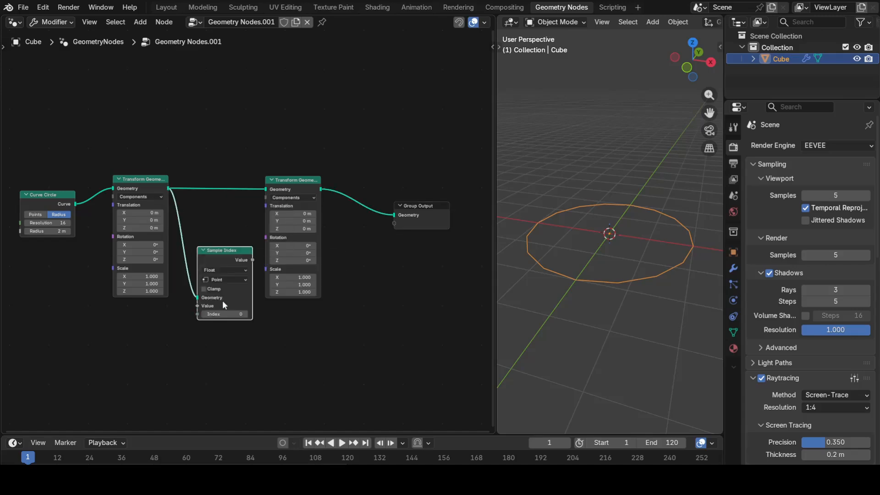
pyautogui.moveTo(223, 302)
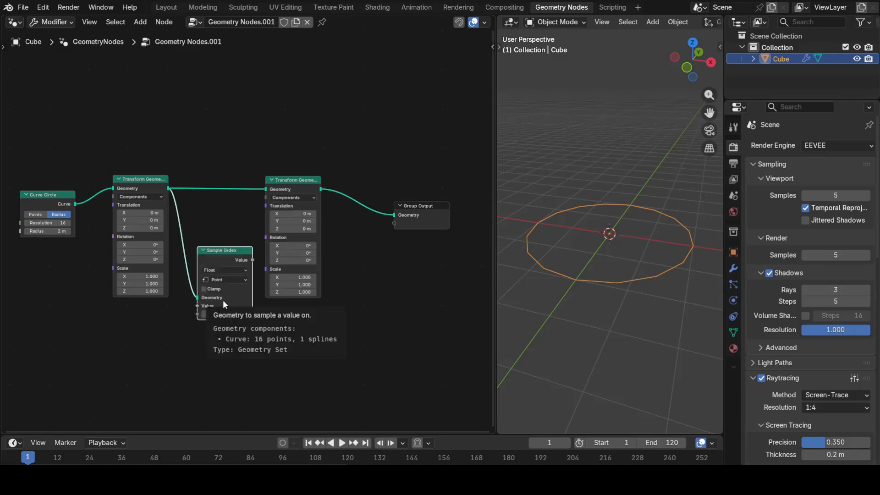
pyautogui.click(225, 271)
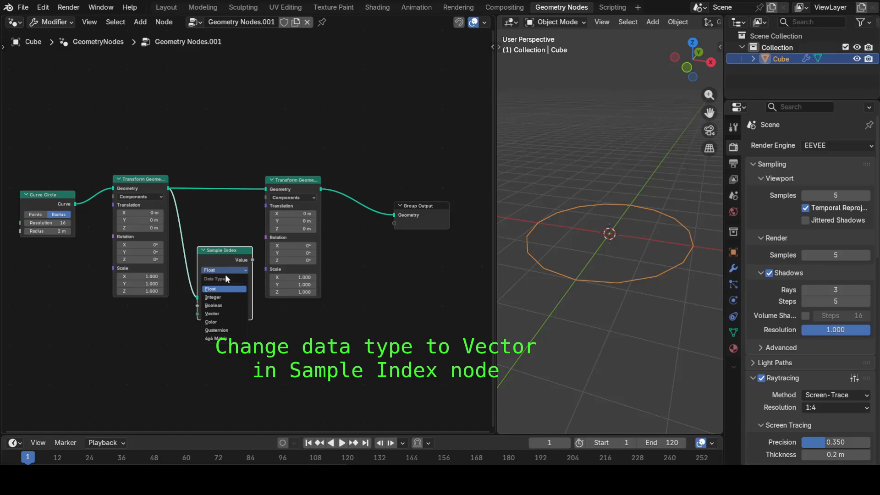
pyautogui.click(225, 314)
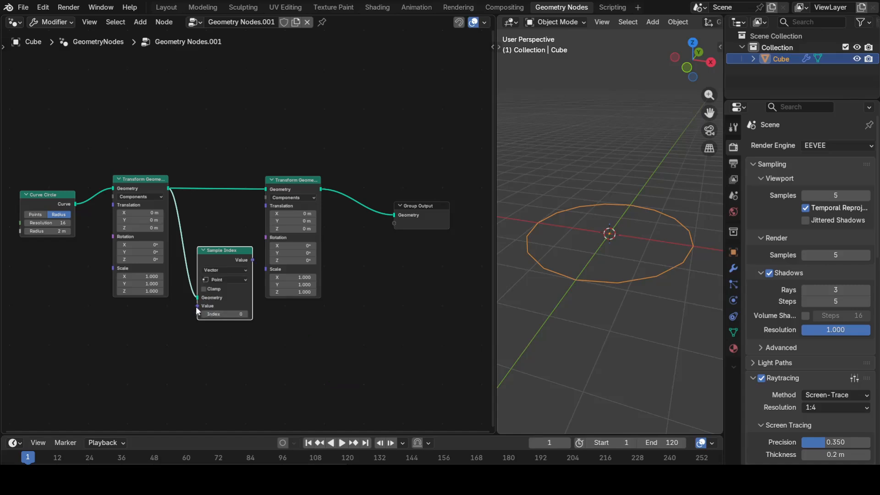
# Add a Position node connected to the Value input of Sample Index.
pyautogui.moveTo(197, 306); pyautogui.dragTo(169, 323)
pyautogui.write('position')
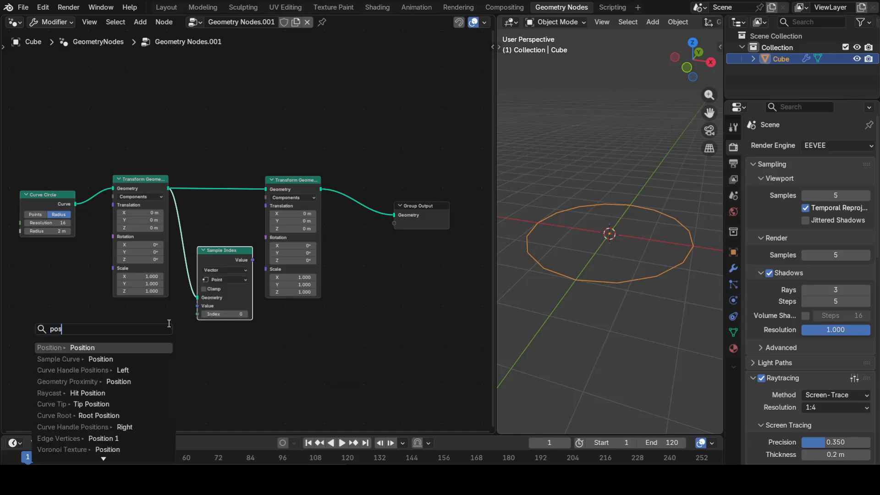
pyautogui.press('Return')
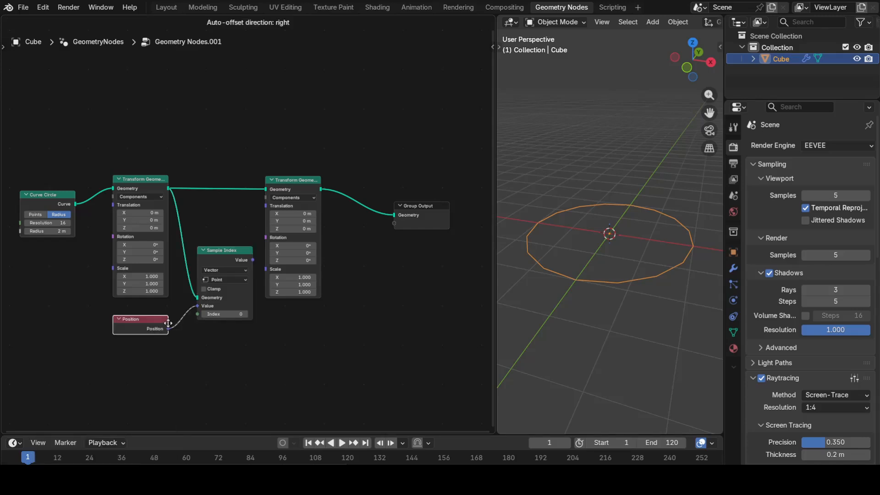
pyautogui.click(169, 323)
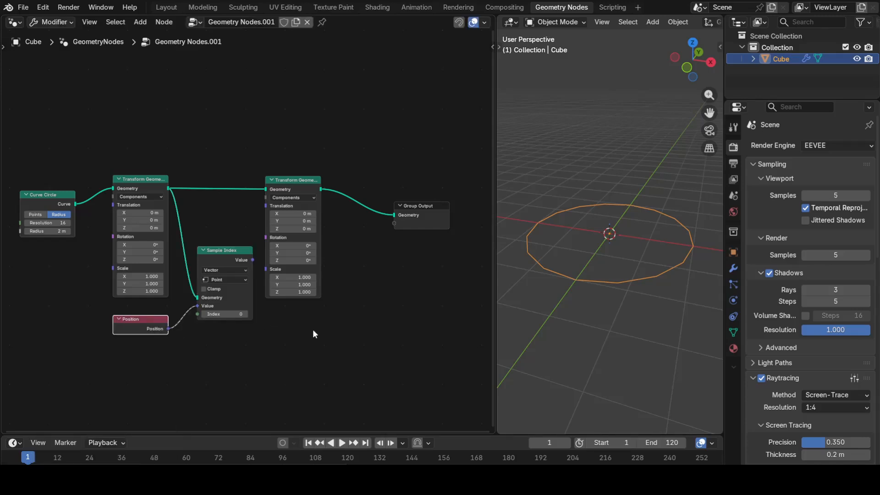
# Shift the second Transform Geometry and Group Output nodes along X, away from the Sample Index node.
pyautogui.moveTo(297, 149); pyautogui.dragTo(414, 342)
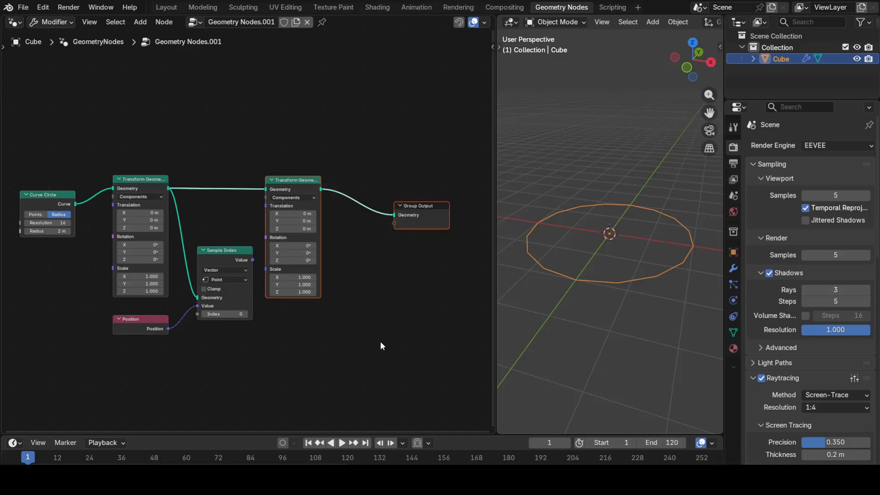
pyautogui.press('g')
pyautogui.press('x')
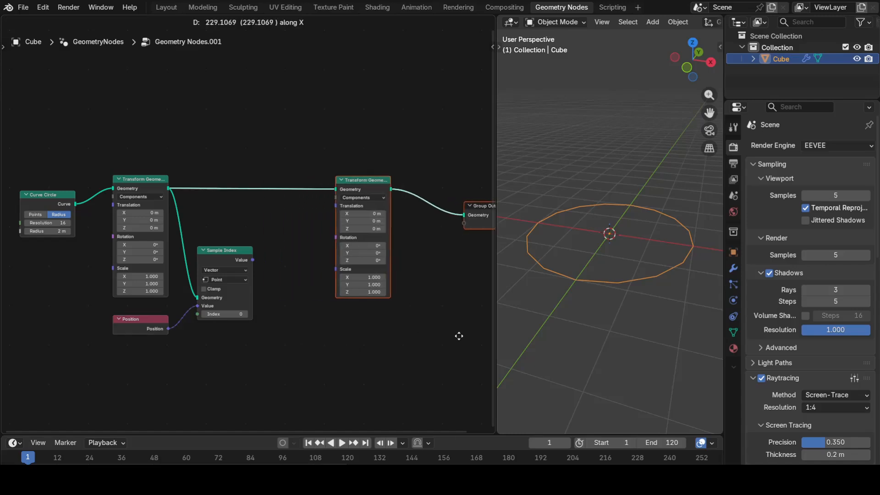
pyautogui.click(477, 351)
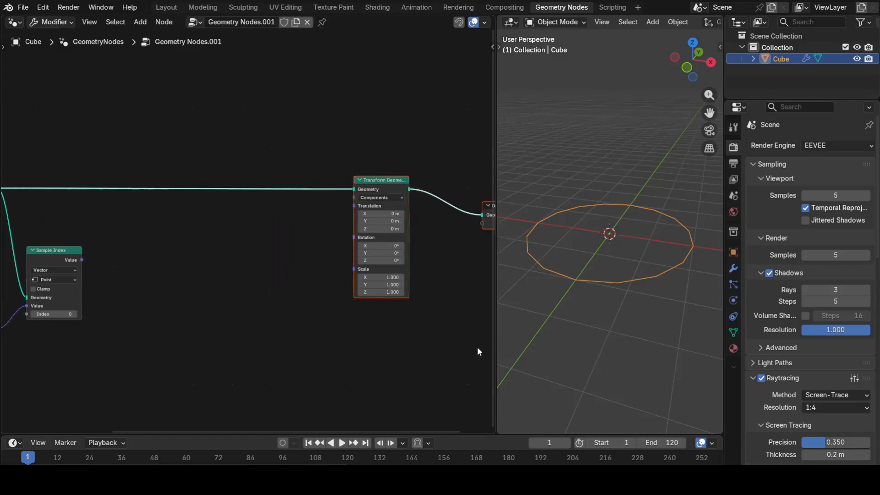
# Add a Separate XYZ node fed by the Sample Index value and place it beside that node.
pyautogui.moveTo(126, 329); pyautogui.dragTo(255, 330, button='middle')
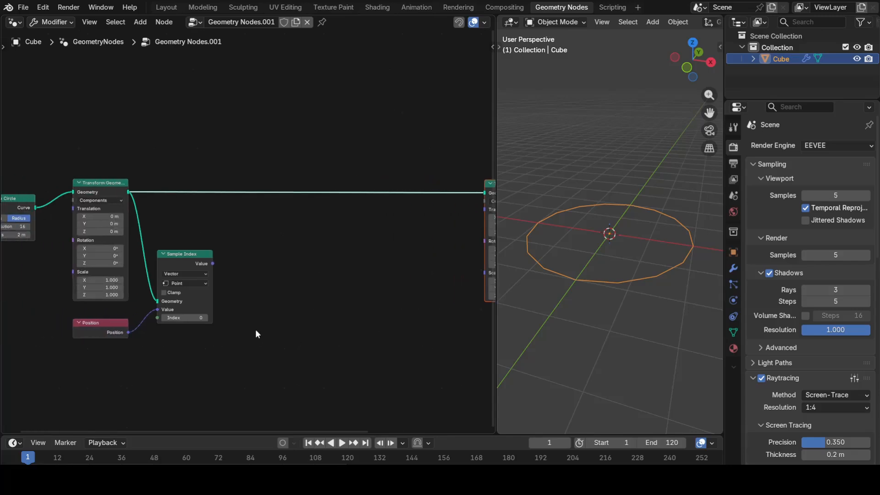
pyautogui.scroll(2, 255, 316)
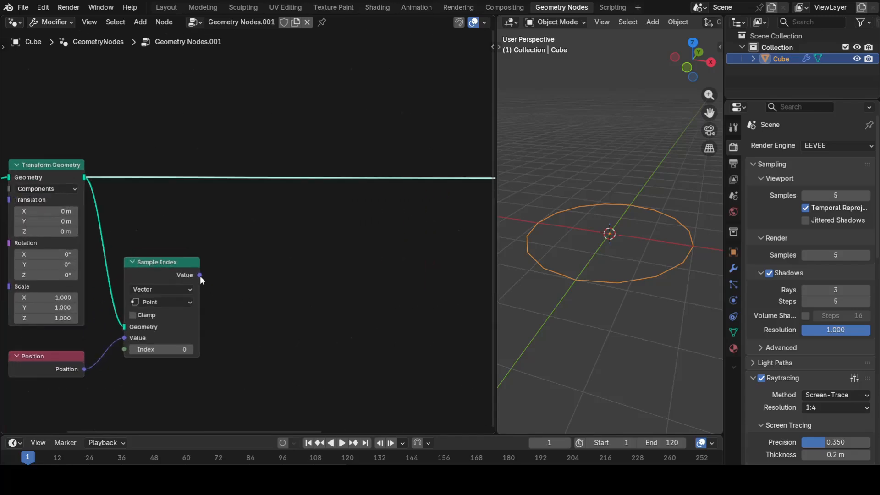
pyautogui.moveTo(200, 275); pyautogui.dragTo(259, 314)
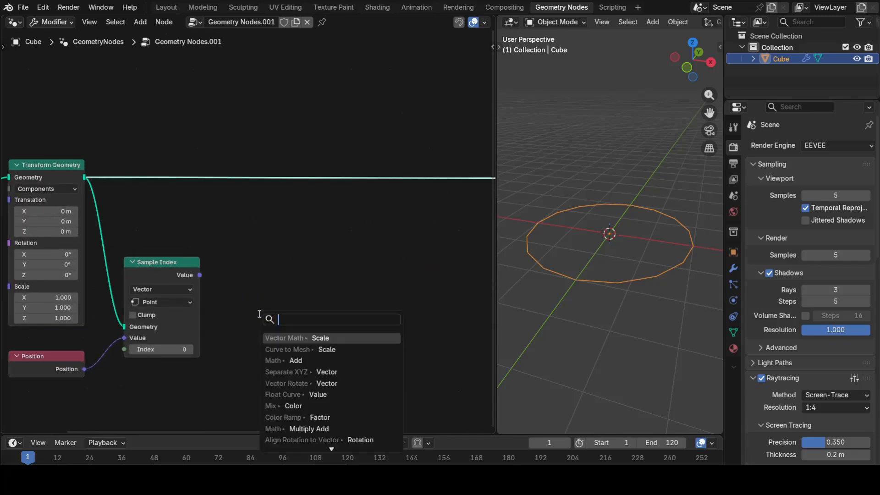
pyautogui.write('se')
pyautogui.press('Return')
pyautogui.click(251, 285)
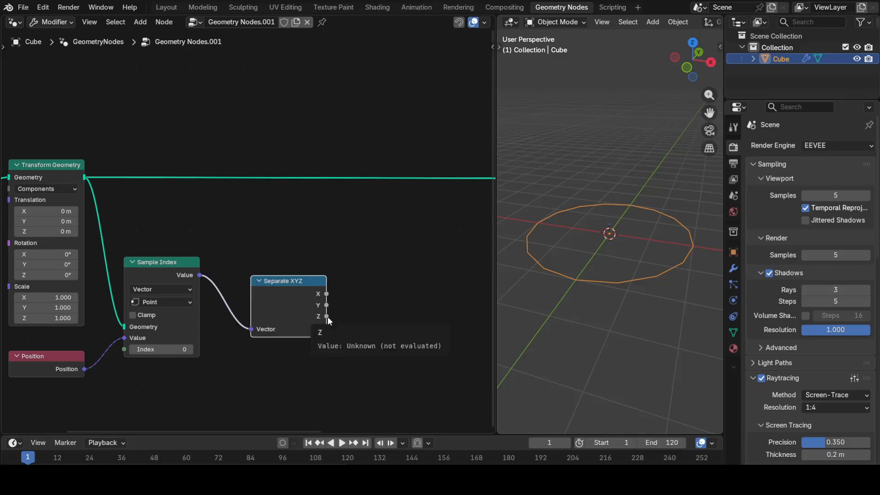
# Add a Map Range node with its Value input fed by the Z output of Separate XYZ.
pyautogui.moveTo(326, 316); pyautogui.dragTo(371, 317)
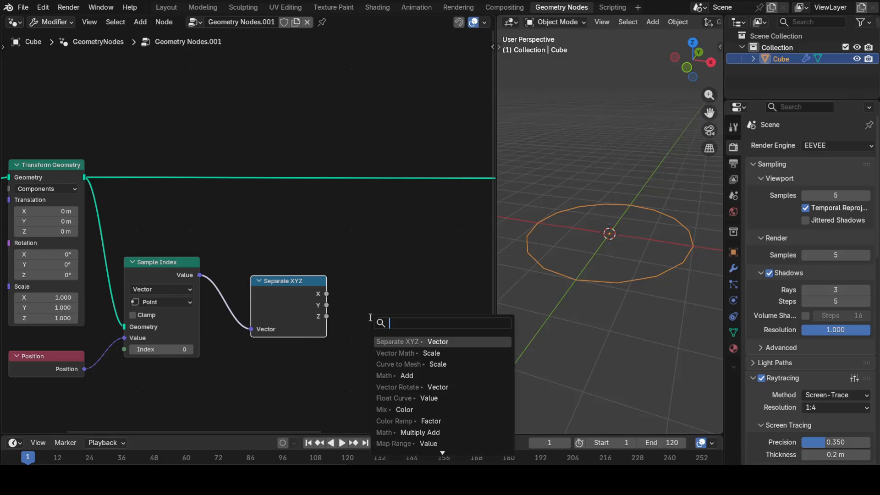
pyautogui.write('map')
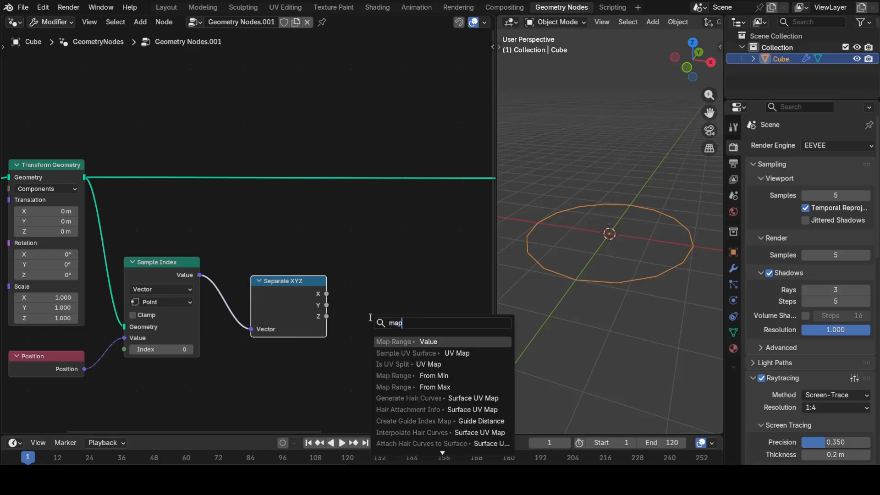
pyautogui.write(' ran')
pyautogui.press('Return')
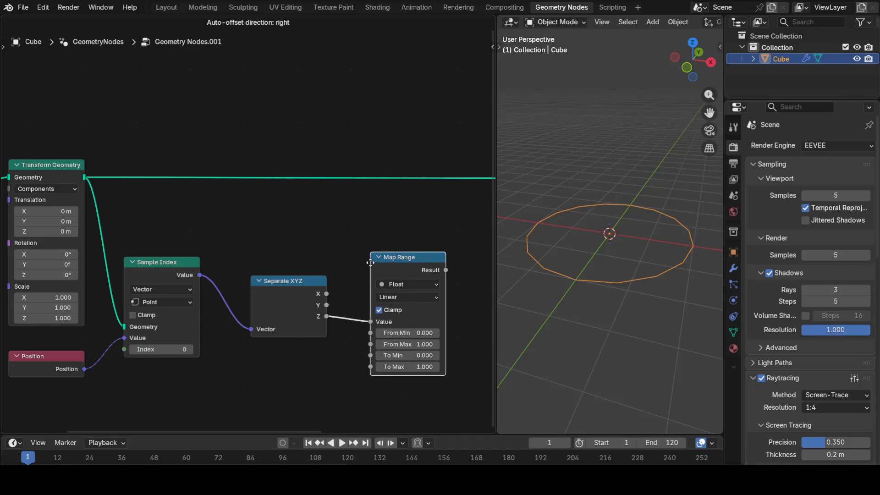
pyautogui.click(369, 262)
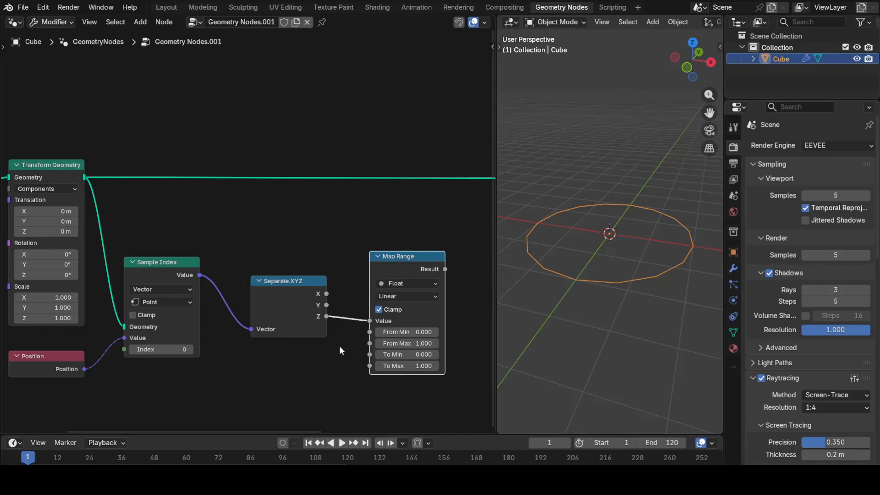
# Set the Map Range node's From Max to 3.
pyautogui.moveTo(339, 346); pyautogui.dragTo(138, 342, button='middle')
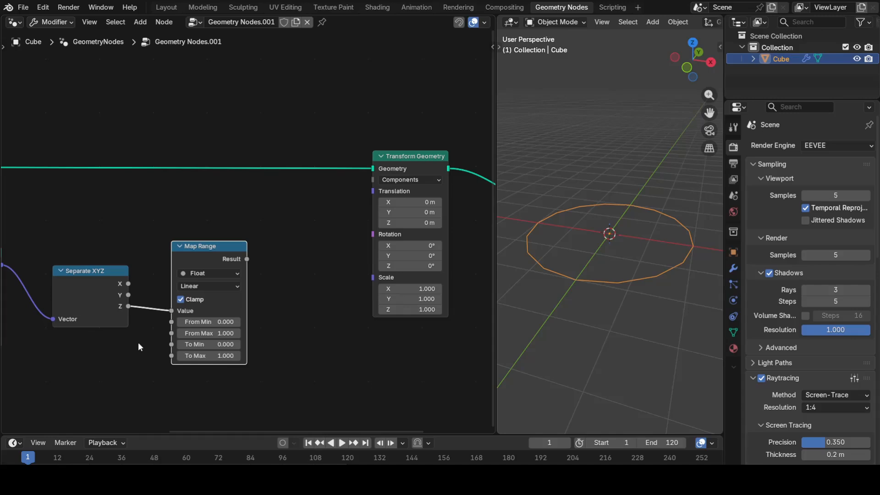
pyautogui.click(211, 334)
pyautogui.write('3')
pyautogui.press('Return')
pyautogui.moveTo(248, 258)
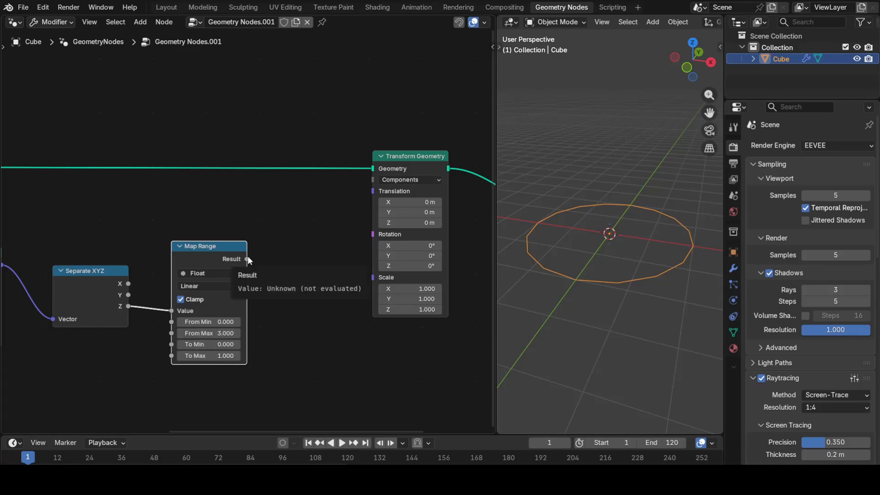
# Add a Float Curve node with its Value input fed by the Map Range Result and place it beside that node.
pyautogui.moveTo(247, 260); pyautogui.dragTo(288, 274)
pyautogui.write('float')
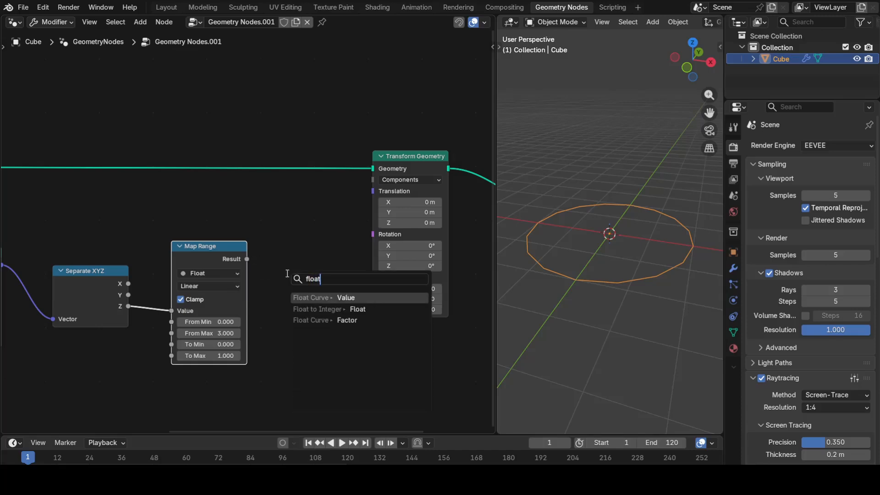
pyautogui.press('Return')
pyautogui.click(276, 235)
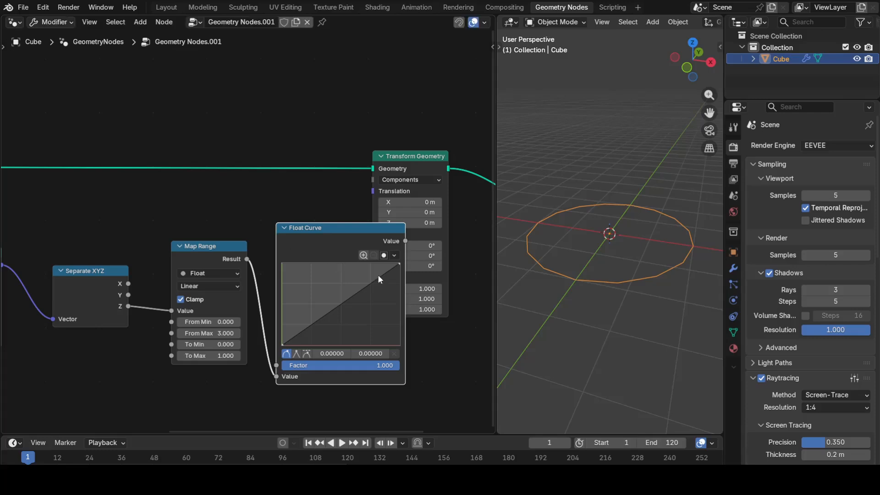
# Shift the second Transform Geometry and Group Output nodes along X, well clear of the Float Curve node.
pyautogui.scroll(-2, 413, 321)
pyautogui.press('g')
pyautogui.press('x')
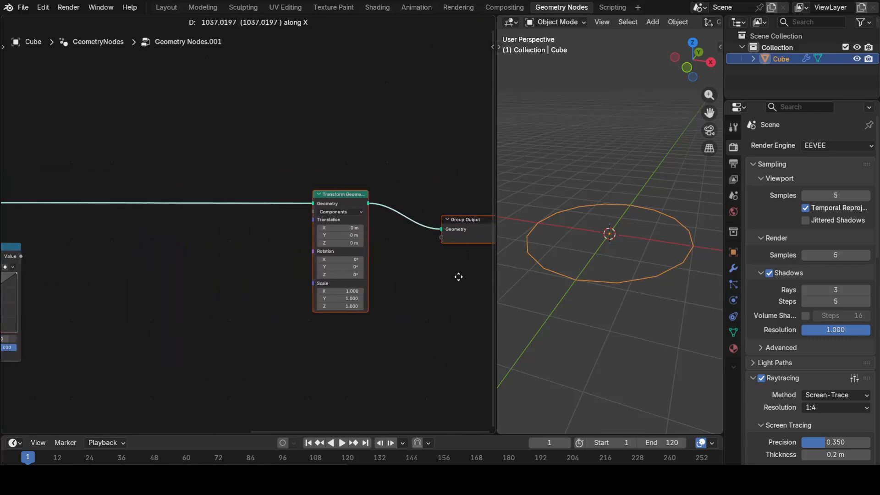
pyautogui.click(439, 276)
# Widen the Float Curve node and shape its curve into an arch, with both ends at 0 and a middle point at about X 0.5, Y 1.
pyautogui.keyDown('ctrl'); pyautogui.scroll(3, 196, 345); pyautogui.keyUp('ctrl')
pyautogui.scroll(4, 130, 315)
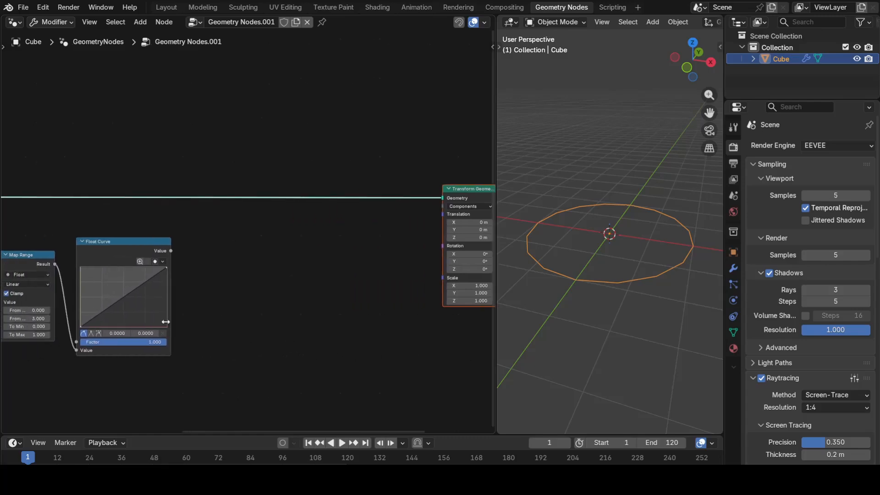
pyautogui.moveTo(151, 332); pyautogui.dragTo(347, 263, button='middle')
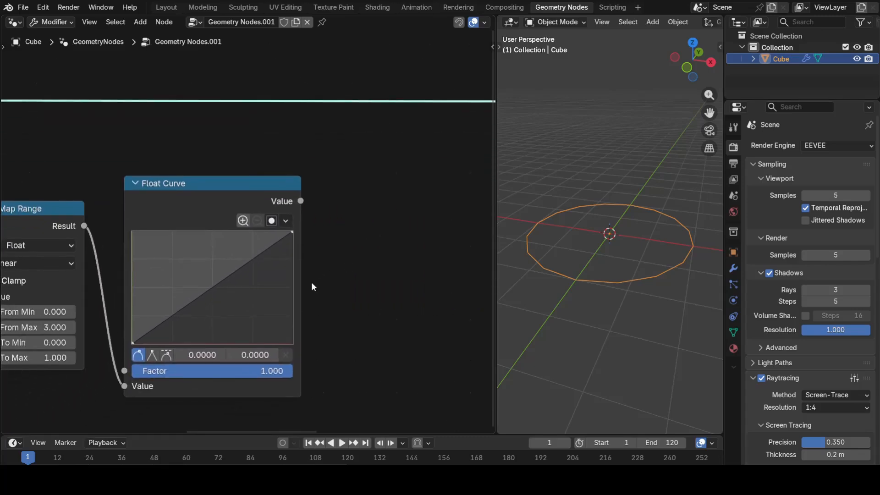
pyautogui.moveTo(298, 289); pyautogui.dragTo(348, 293)
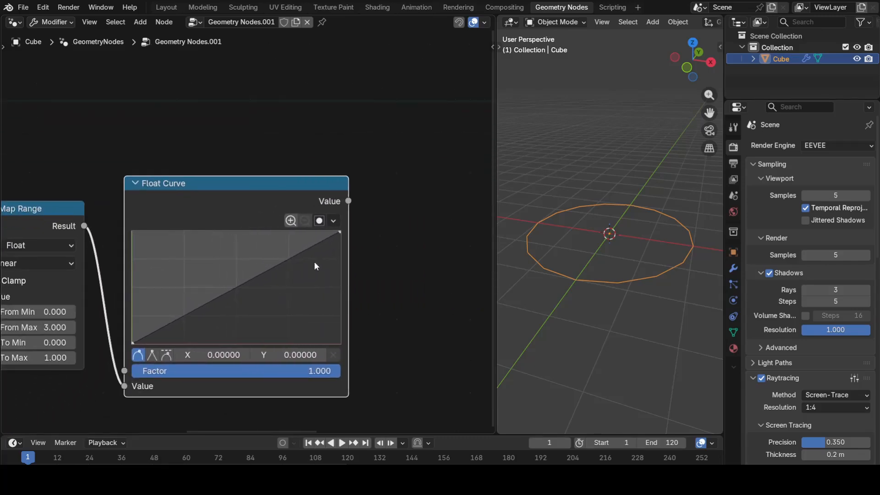
pyautogui.moveTo(340, 232); pyautogui.dragTo(340, 343)
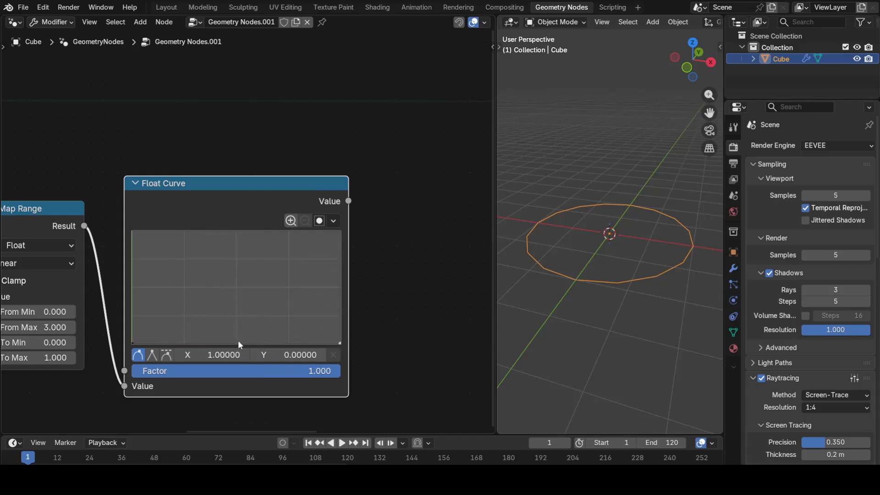
pyautogui.moveTo(236, 343); pyautogui.dragTo(237, 232)
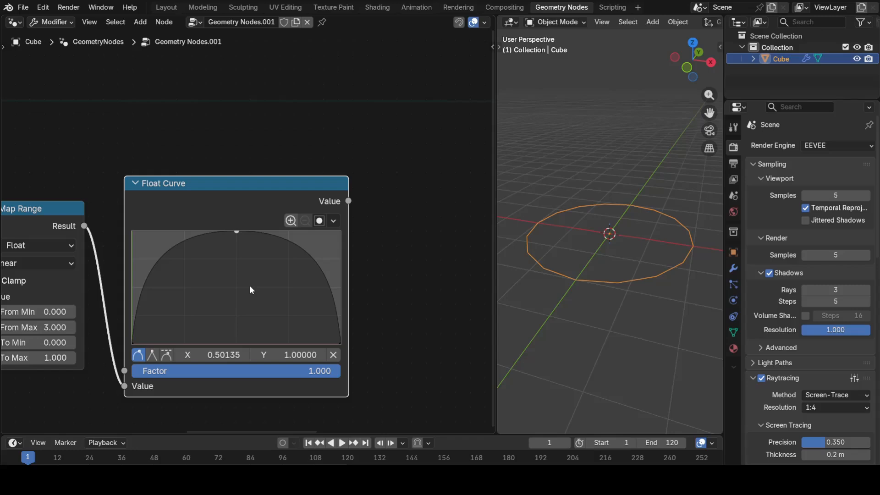
# Add a Multiply math node fed by the Float Curve's Value output and place it beside the curve node.
pyautogui.scroll(-3, 250, 285)
pyautogui.moveTo(403, 296); pyautogui.dragTo(288, 336, button='middle')
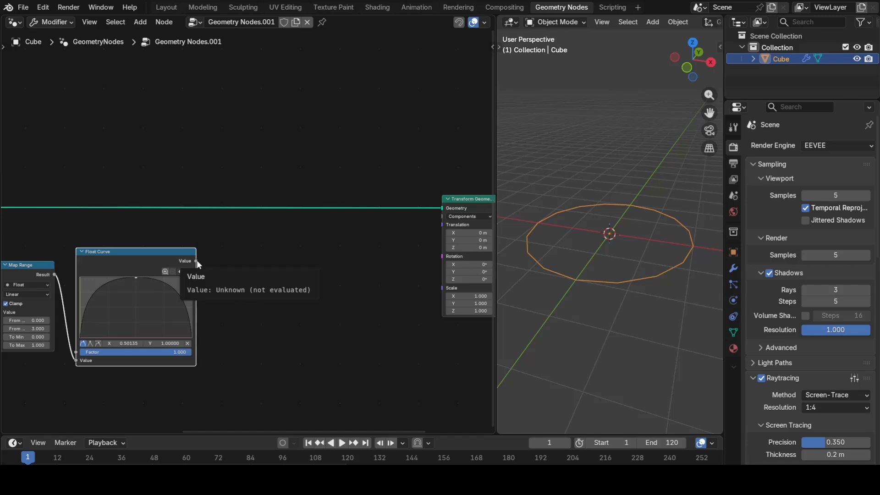
pyautogui.moveTo(196, 260); pyautogui.dragTo(253, 296)
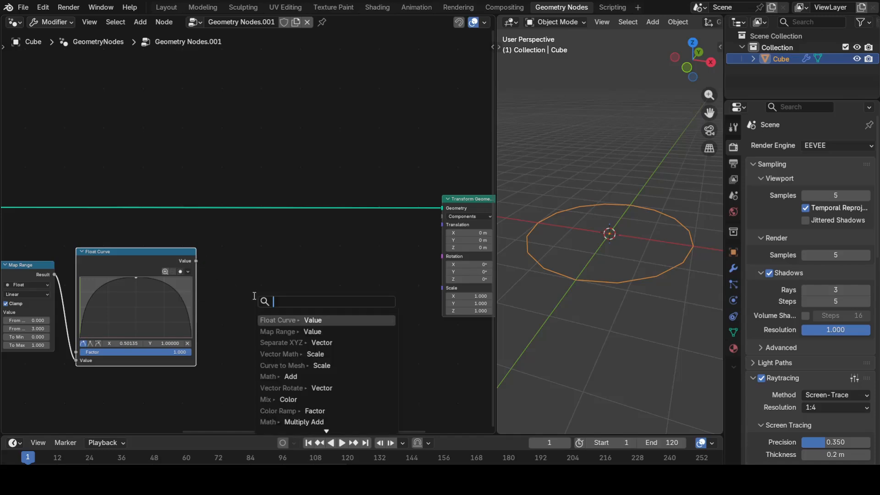
pyautogui.write('mul')
pyautogui.press('Return')
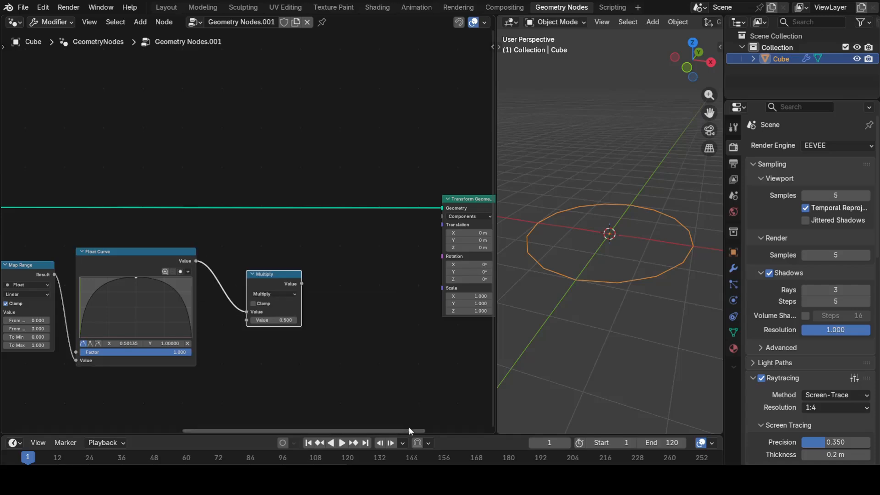
pyautogui.scroll(1, 269, 316)
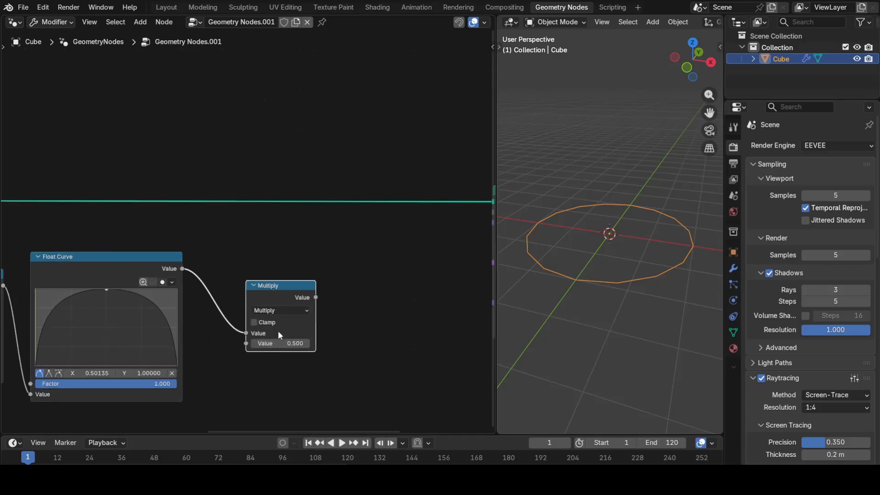
pyautogui.click(288, 344)
pyautogui.click(292, 371)
# Add a Combine XYZ node with Multiply's output feeding X and Y, and link its Vector to the second Transform Geometry's Scale.
pyautogui.moveTo(345, 345); pyautogui.dragTo(236, 354, button='middle')
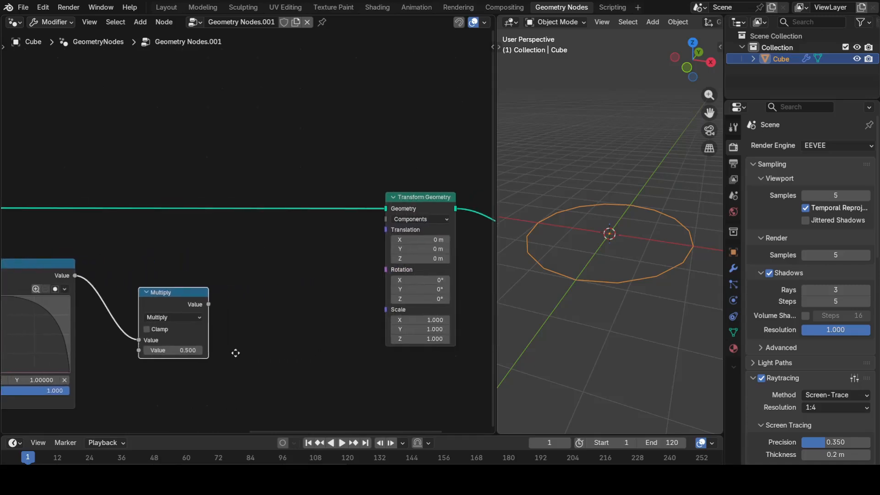
pyautogui.hotkey('shift', 'a')
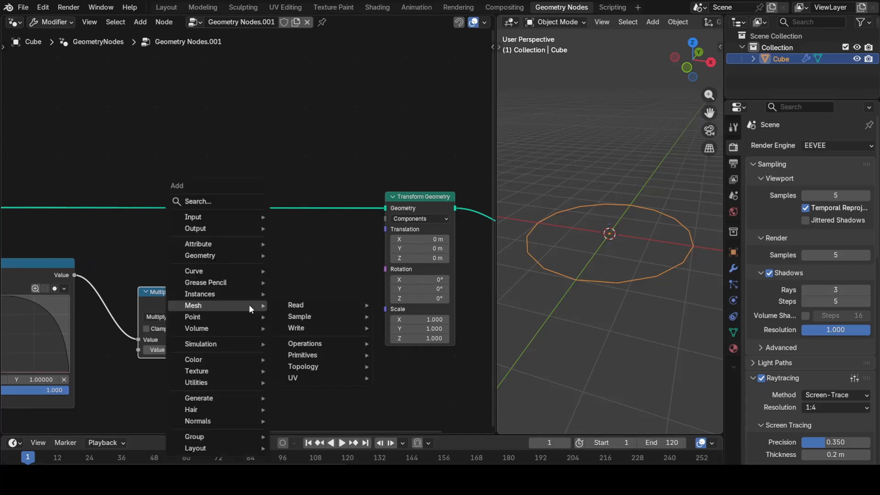
pyautogui.write('com')
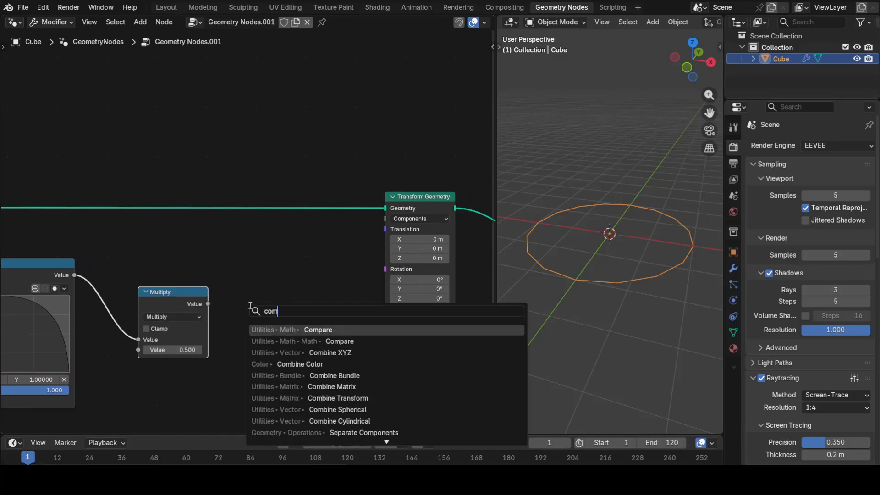
pyautogui.press('Down')
pyautogui.press('Down')
pyautogui.press('Return')
pyautogui.moveTo(207, 304); pyautogui.dragTo(252, 327)
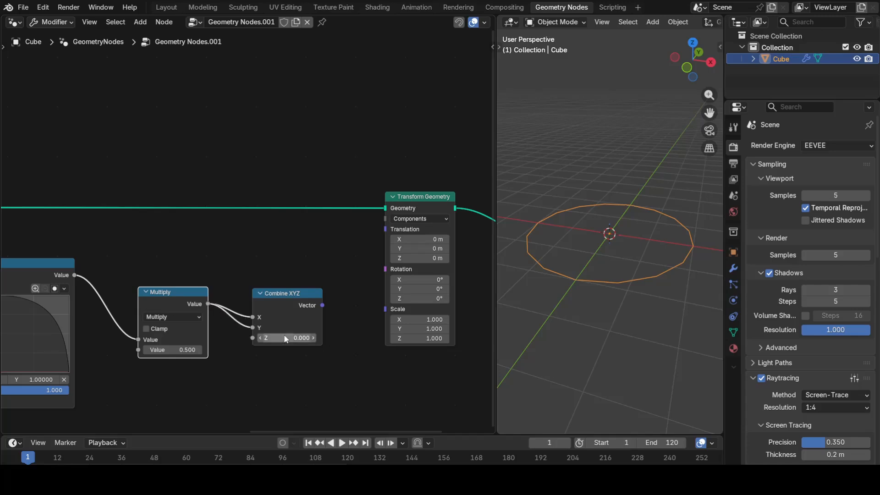
pyautogui.moveTo(325, 307); pyautogui.dragTo(383, 313)
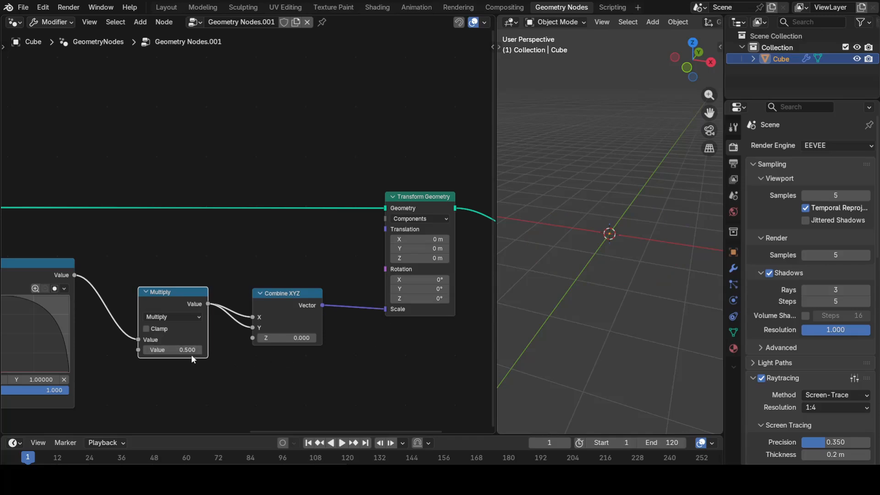
# Move the Curve Circle node farther away from the first Transform Geometry node to leave space between them.
pyautogui.scroll(-4, 191, 354)
pyautogui.moveTo(192, 350); pyautogui.dragTo(301, 356, button='middle')
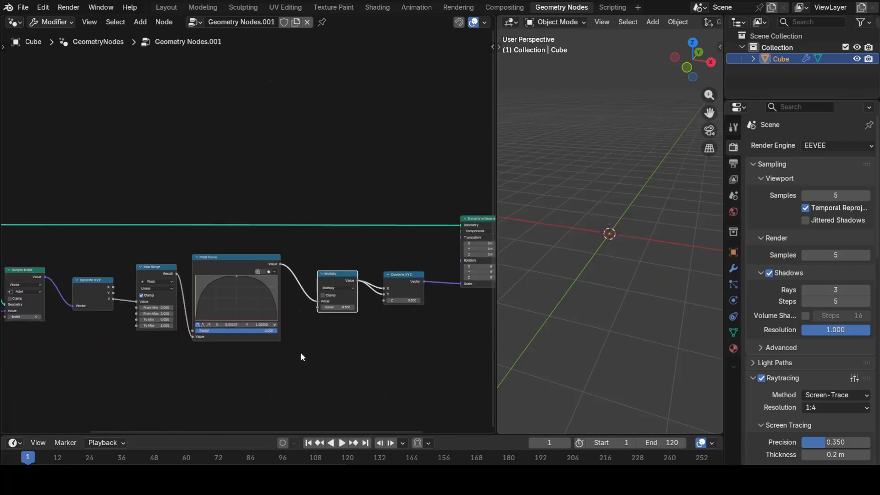
pyautogui.scroll(-4, 171, 343)
pyautogui.scroll(5, 120, 320)
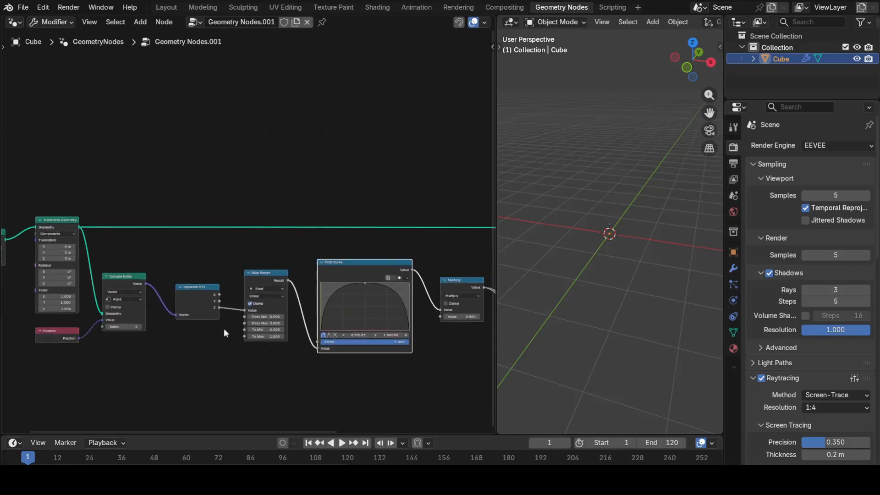
pyautogui.scroll(-4, 227, 329)
pyautogui.scroll(3, 151, 265)
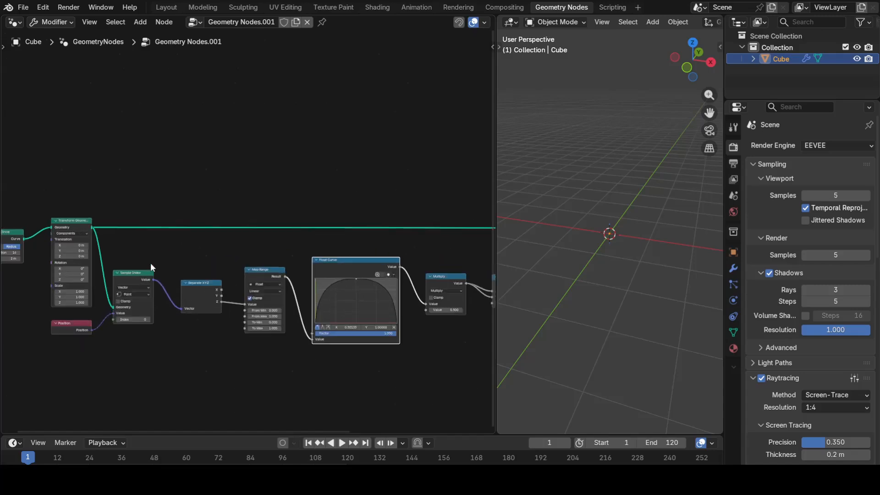
pyautogui.scroll(1, 150, 265)
pyautogui.moveTo(152, 253); pyautogui.dragTo(291, 247, button='middle')
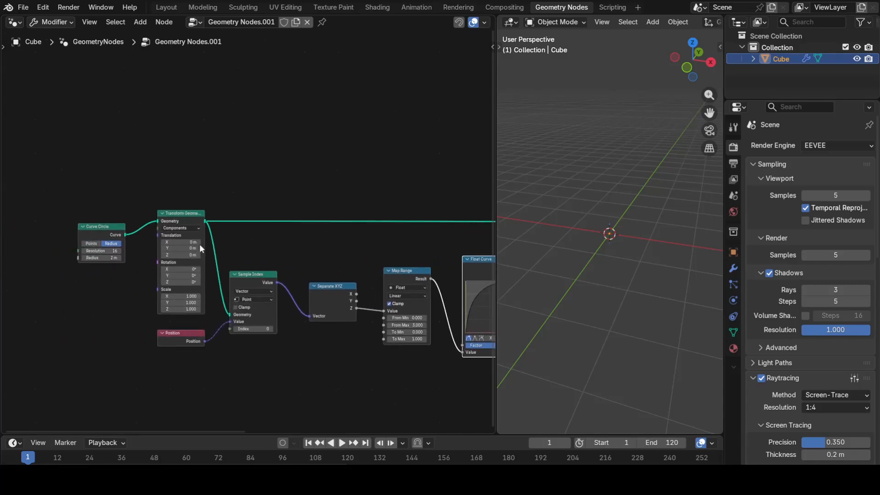
pyautogui.moveTo(104, 227); pyautogui.dragTo(41, 233)
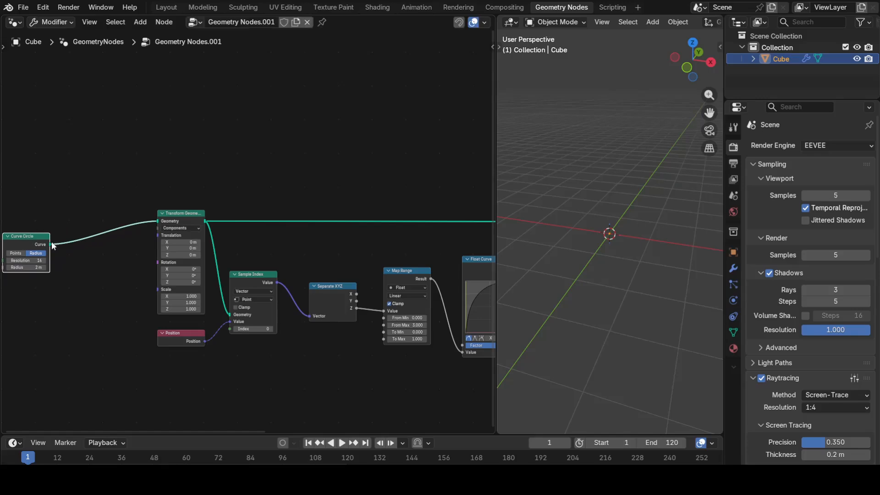
# Try adjusting the Z translation of the first Transform Geometry node while checking the circle in the 3D view.
pyautogui.scroll(2, 171, 271)
pyautogui.scroll(1, 171, 270)
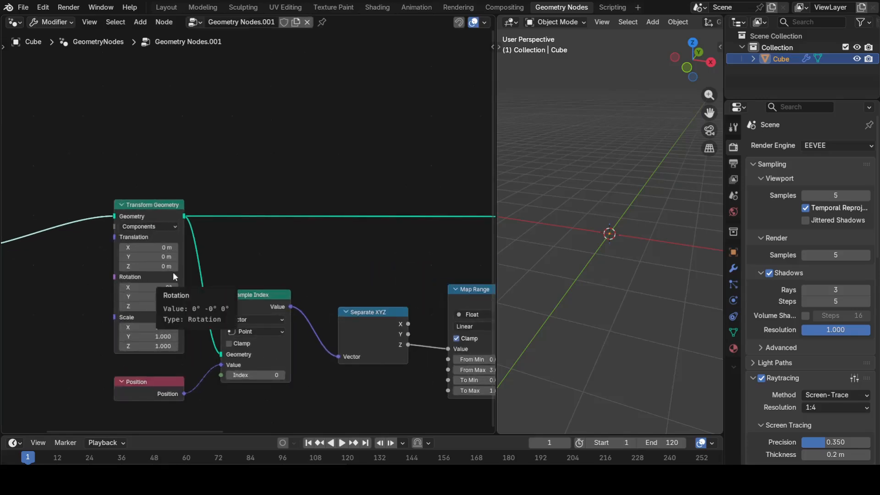
pyautogui.moveTo(154, 266)
pyautogui.mouseDown()
pyautogui.moveTo(200, 266)
pyautogui.moveTo(161, 269)
pyautogui.mouseUp()
pyautogui.hotkey('ctrl', 'z')
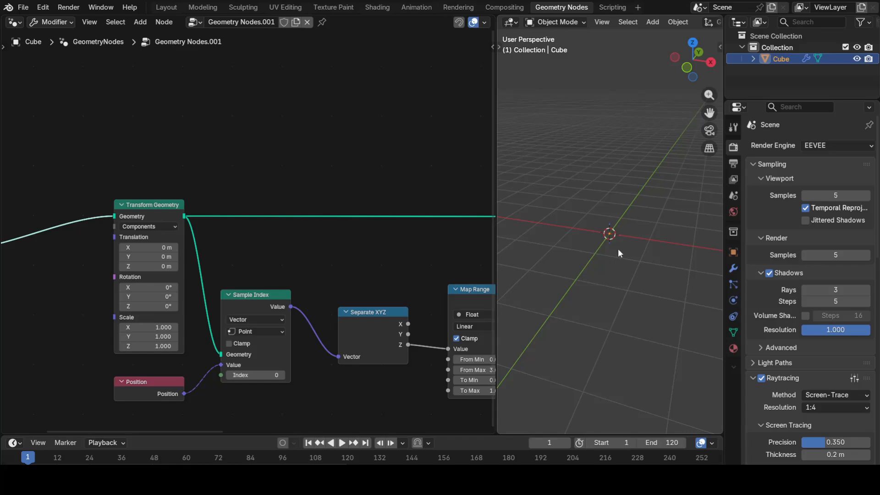
pyautogui.moveTo(593, 251); pyautogui.dragTo(628, 249, button='middle')
pyautogui.moveTo(155, 266)
pyautogui.mouseDown()
pyautogui.moveTo(186, 267)
pyautogui.moveTo(152, 266)
pyautogui.mouseUp()
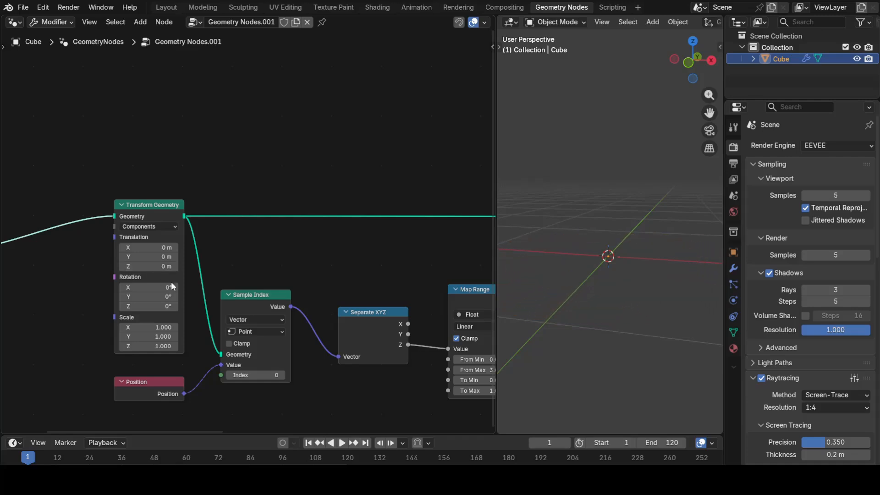
# Set the Multiply node's second value to 2.
pyautogui.scroll(-3, 353, 383)
pyautogui.moveTo(383, 385); pyautogui.dragTo(279, 382, button='middle')
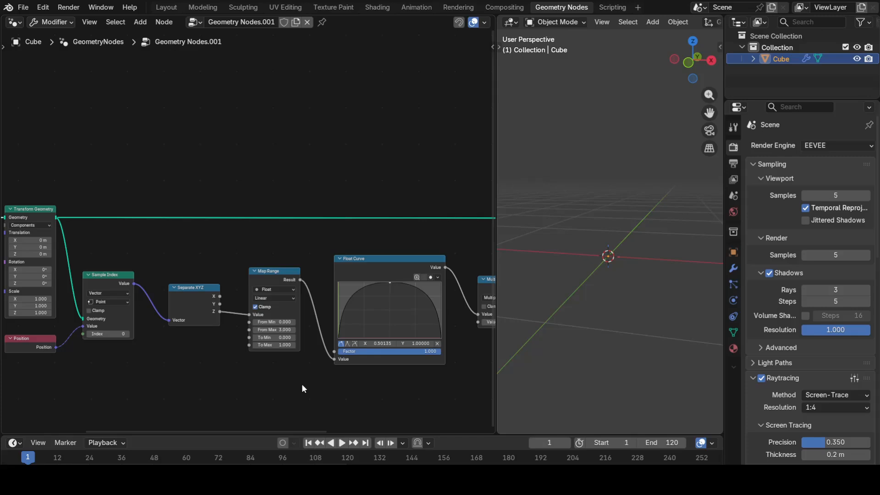
pyautogui.moveTo(302, 385); pyautogui.dragTo(272, 384, button='middle')
pyautogui.moveTo(394, 392); pyautogui.dragTo(262, 393, button='middle')
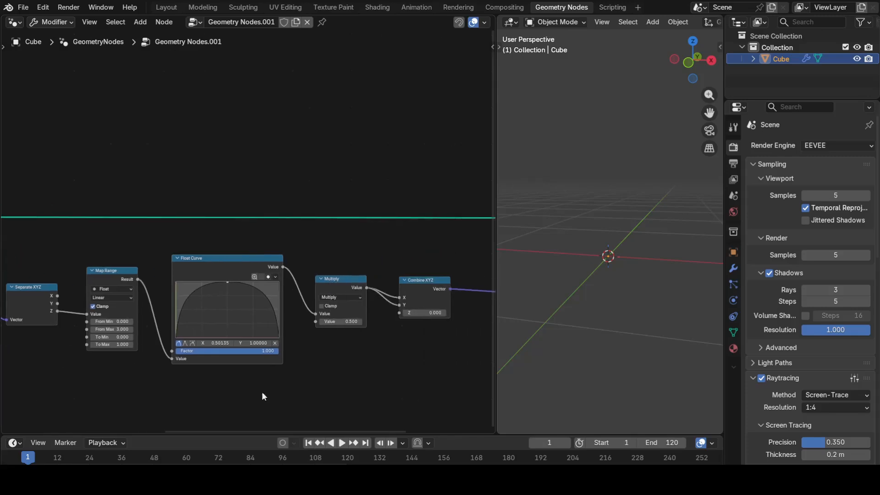
pyautogui.click(346, 322)
pyautogui.write('2')
pyautogui.press('Return')
# Set the Z value of the Combine XYZ node that drives the scale to 1.
pyautogui.click(429, 313)
pyautogui.write('1')
pyautogui.press('Return')
pyautogui.moveTo(441, 350); pyautogui.dragTo(347, 346, button='middle')
pyautogui.scroll(5, 330, 321)
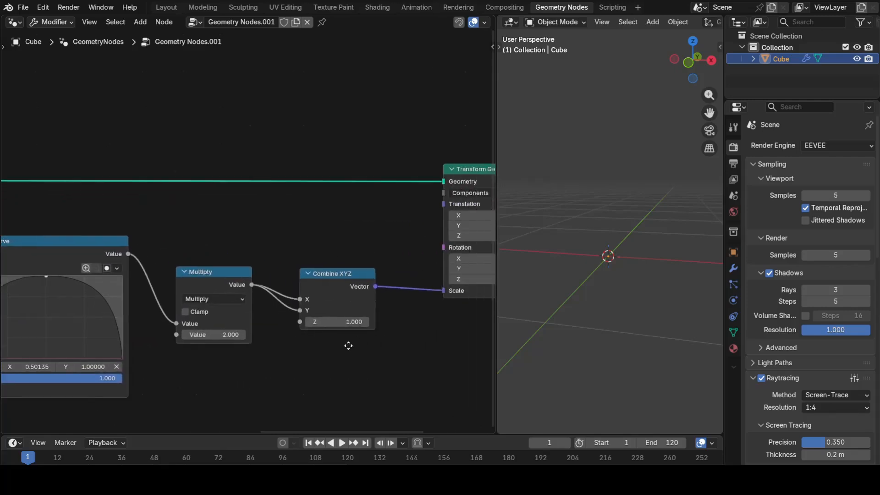
pyautogui.click(341, 321)
pyautogui.click(340, 354)
pyautogui.click(220, 335)
pyautogui.click(256, 360)
# Test the scaling by raising and lowering the first Transform Geometry's Z translation, and reset it to 0 m.
pyautogui.scroll(-2, 255, 360)
pyautogui.moveTo(163, 362)
pyautogui.mouseDown(button='middle')
pyautogui.moveTo(366, 379)
pyautogui.moveTo(196, 373)
pyautogui.moveTo(213, 298)
pyautogui.mouseUp(button='middle')
pyautogui.scroll(2, 163, 269)
pyautogui.moveTo(117, 280); pyautogui.dragTo(191, 280)
pyautogui.moveTo(632, 219); pyautogui.dragTo(623, 227, button='middle')
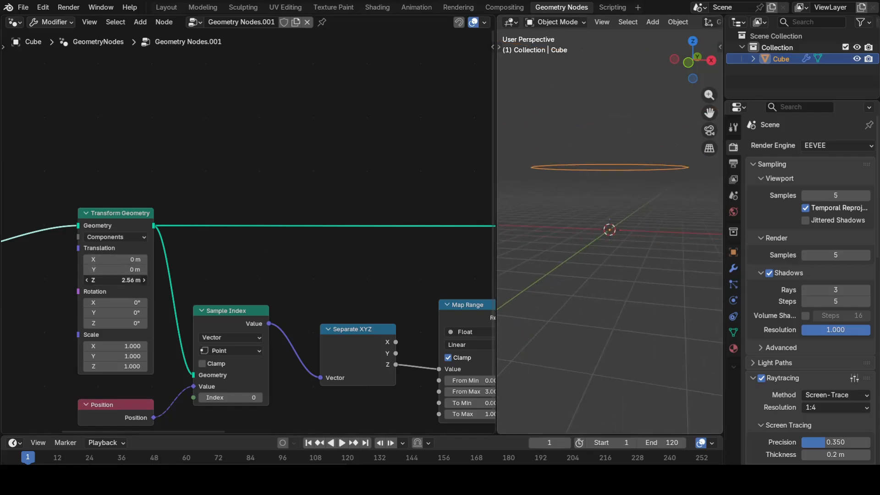
pyautogui.moveTo(117, 280); pyautogui.dragTo(50, 280)
pyautogui.click(131, 280)
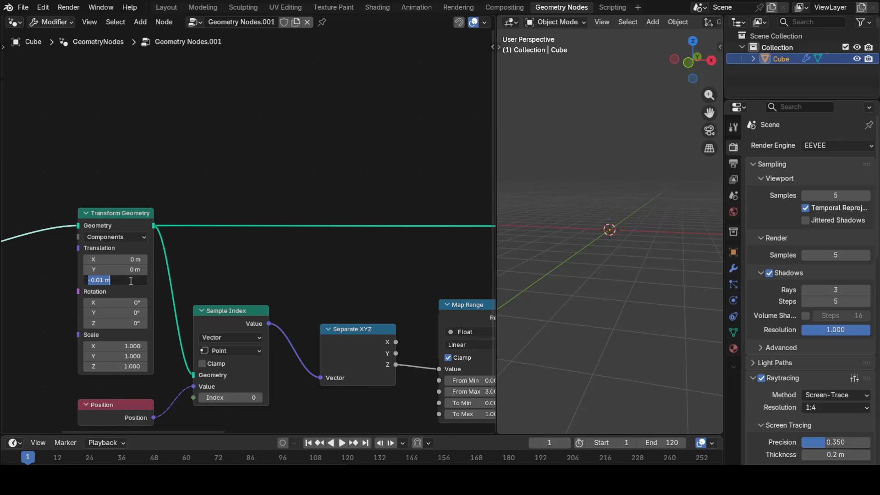
pyautogui.write('0')
pyautogui.press('Return')
# Drive the first Transform Geometry node's translation with a new Combine XYZ node, and move Curve Circle away to make room.
pyautogui.scroll(-2, 130, 284)
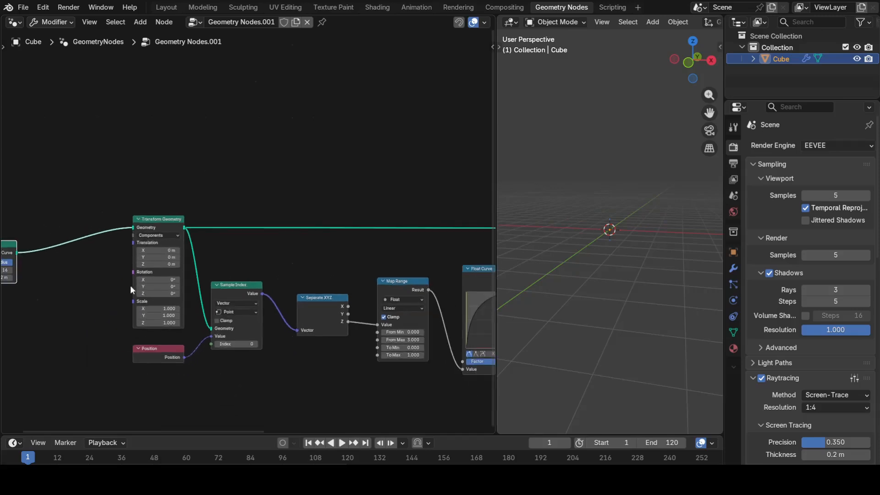
pyautogui.moveTo(98, 318); pyautogui.dragTo(190, 301, button='middle')
pyautogui.scroll(1, 206, 258)
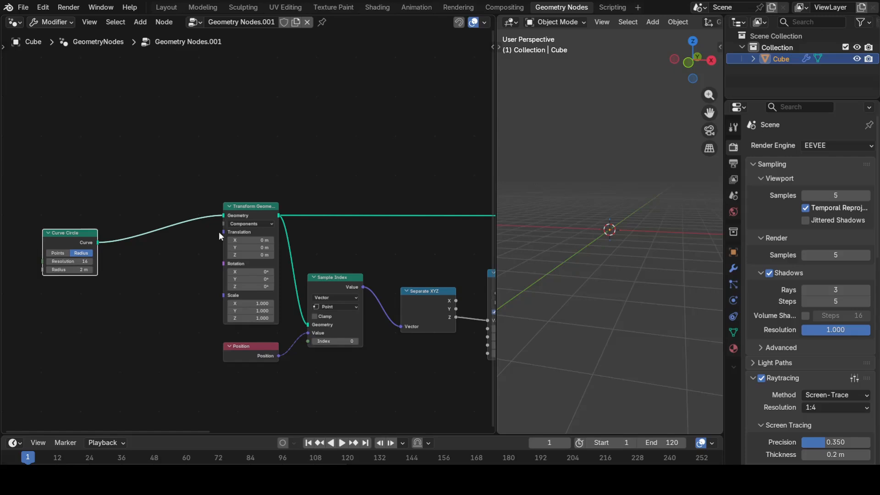
pyautogui.moveTo(223, 232)
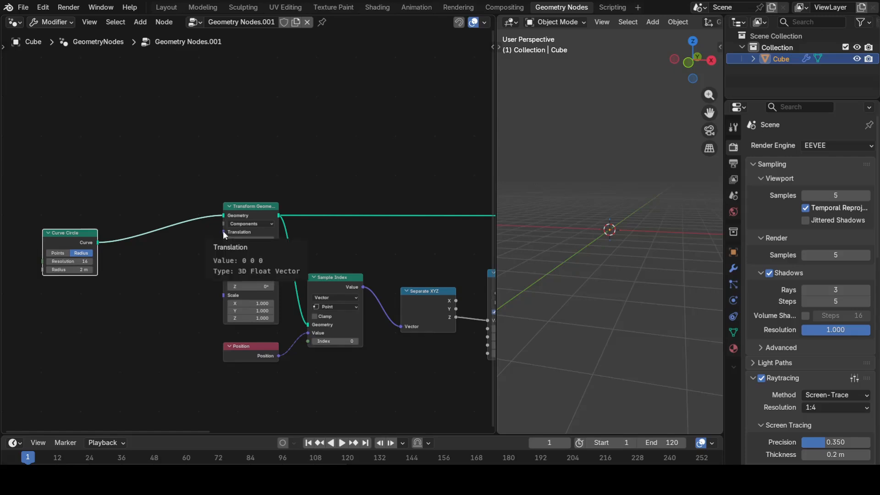
pyautogui.moveTo(223, 232); pyautogui.dragTo(163, 277)
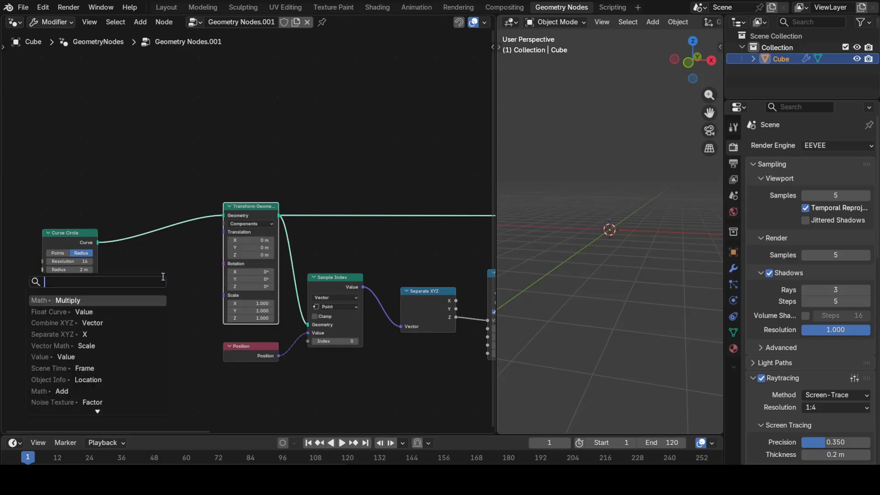
pyautogui.write('combine')
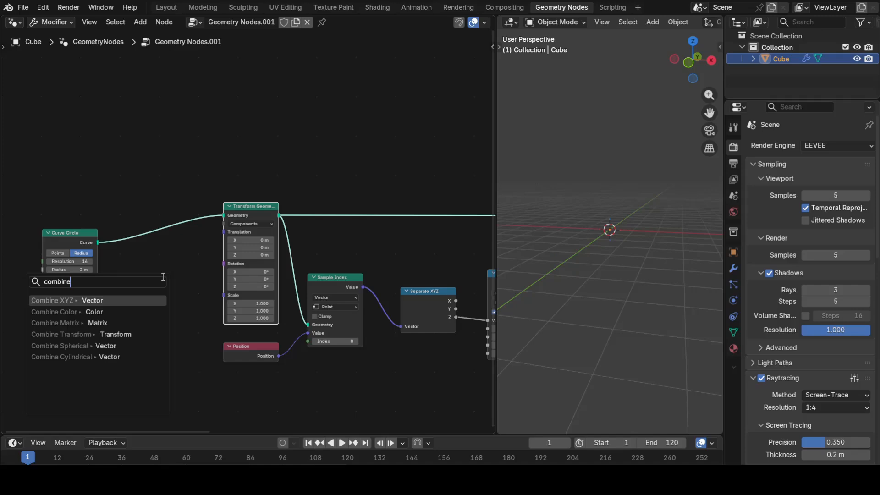
pyautogui.press('Return')
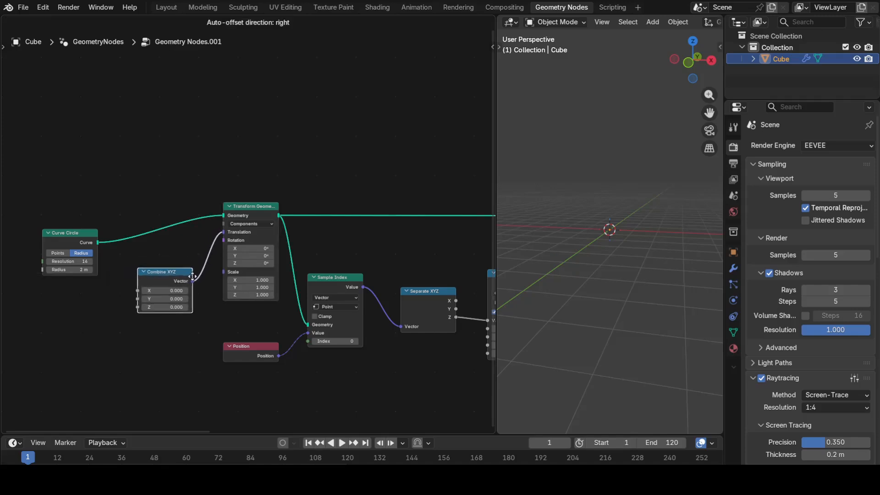
pyautogui.click(192, 276)
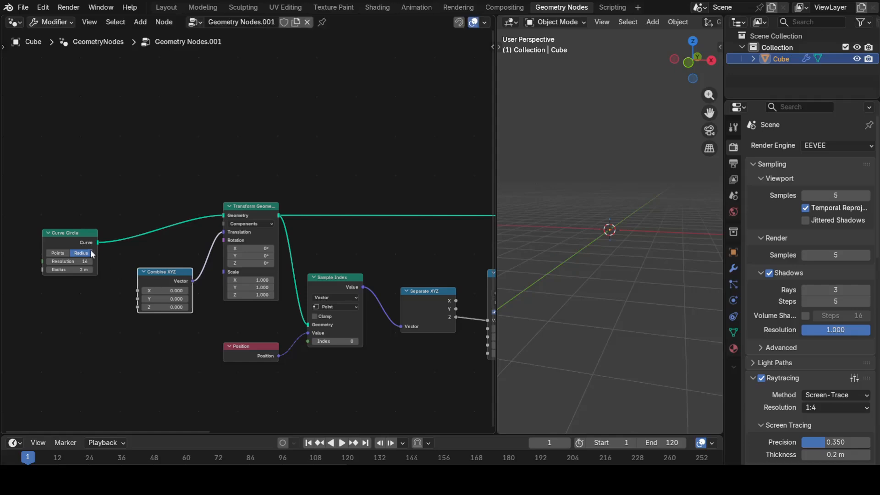
pyautogui.scroll(-2, 92, 253)
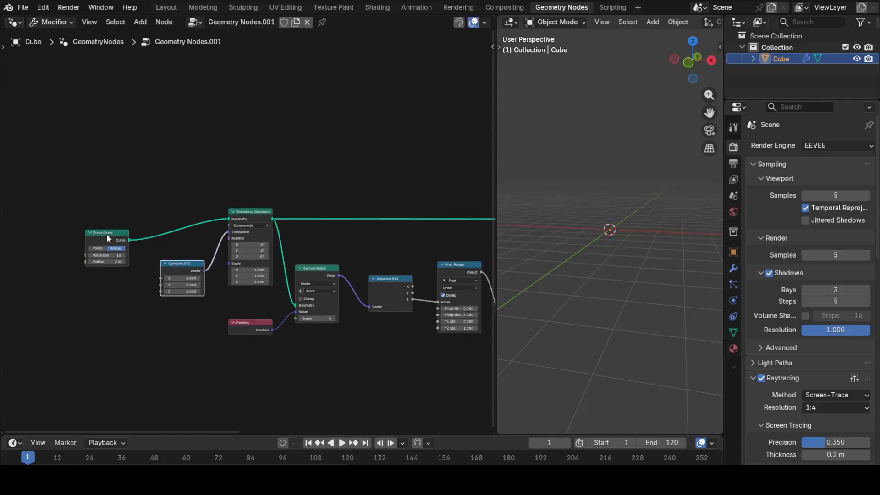
pyautogui.moveTo(106, 239); pyautogui.dragTo(37, 239)
# Add a Wrap math node feeding the Z input of the translation's Combine XYZ node.
pyautogui.scroll(2, 138, 289)
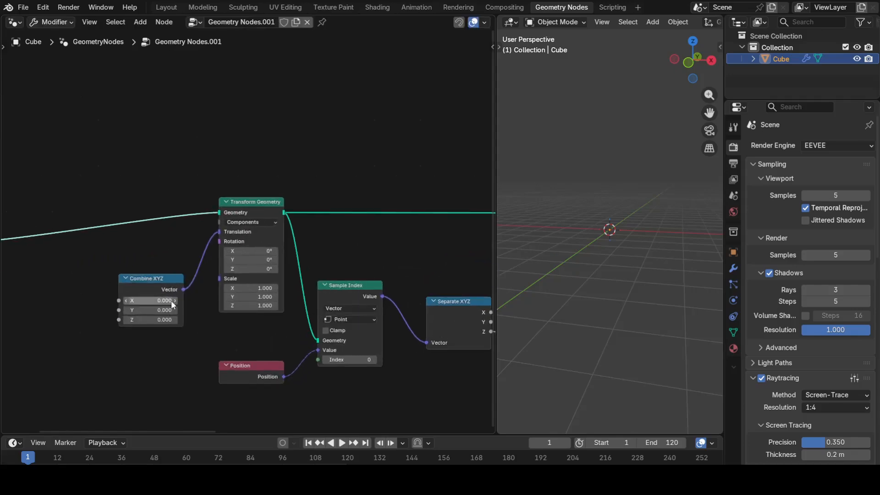
pyautogui.moveTo(137, 364); pyautogui.dragTo(285, 357, button='middle')
pyautogui.scroll(1, 250, 346)
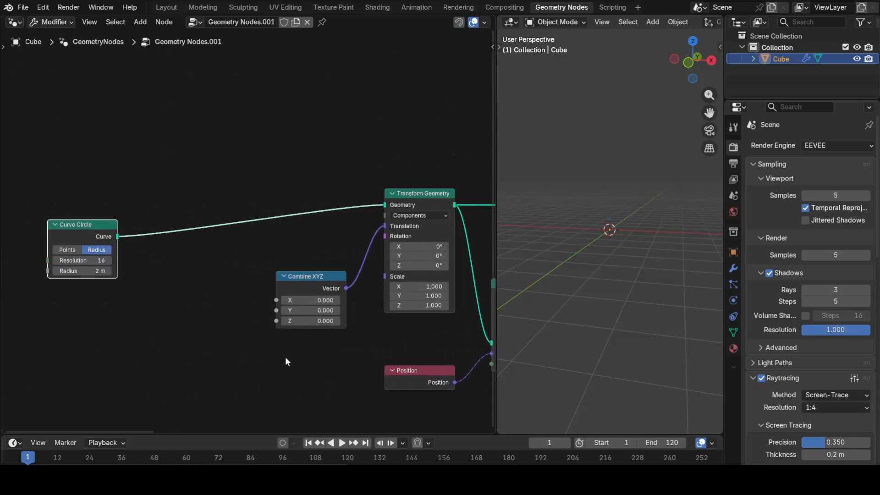
pyautogui.moveTo(276, 321); pyautogui.dragTo(243, 300)
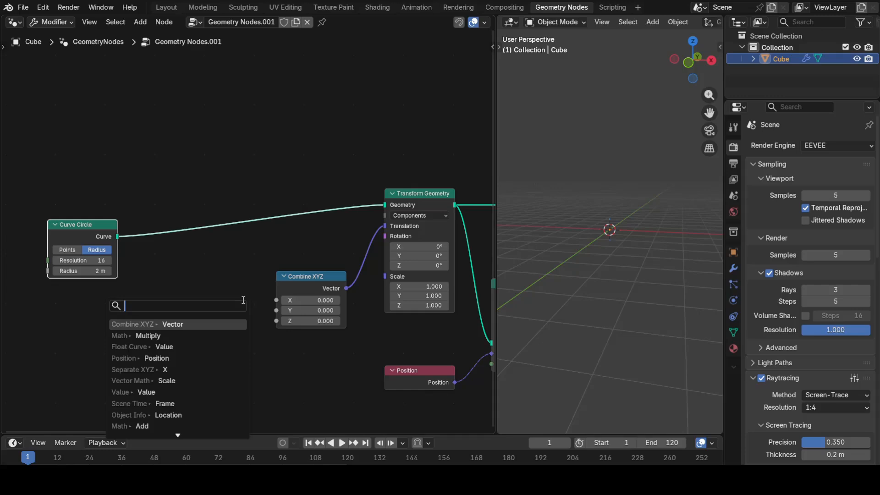
pyautogui.write('wrap')
pyautogui.press('Return')
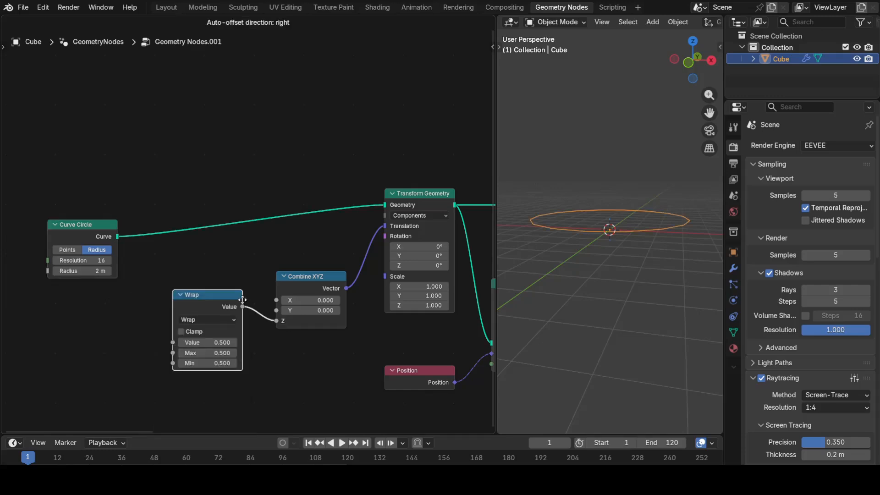
pyautogui.click(251, 278)
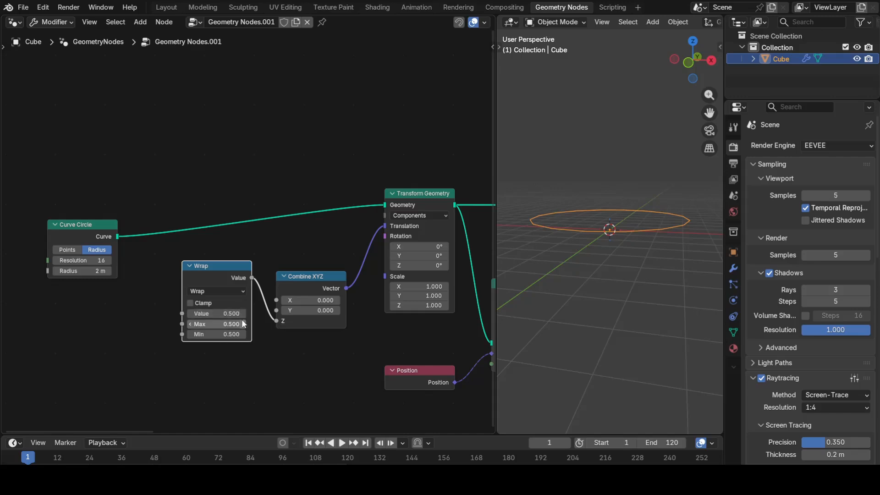
# Set the Wrap node's Max to 3 and Min to 0.
pyautogui.click(225, 324)
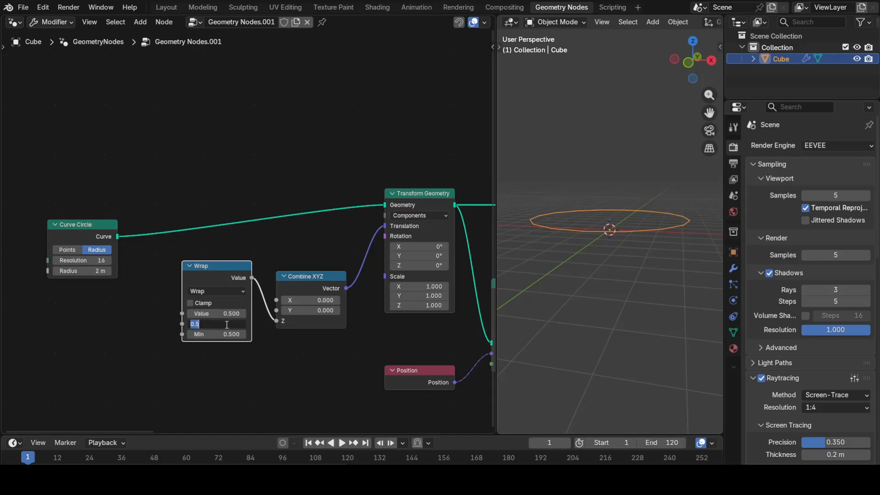
pyautogui.write('3')
pyautogui.press('Tab')
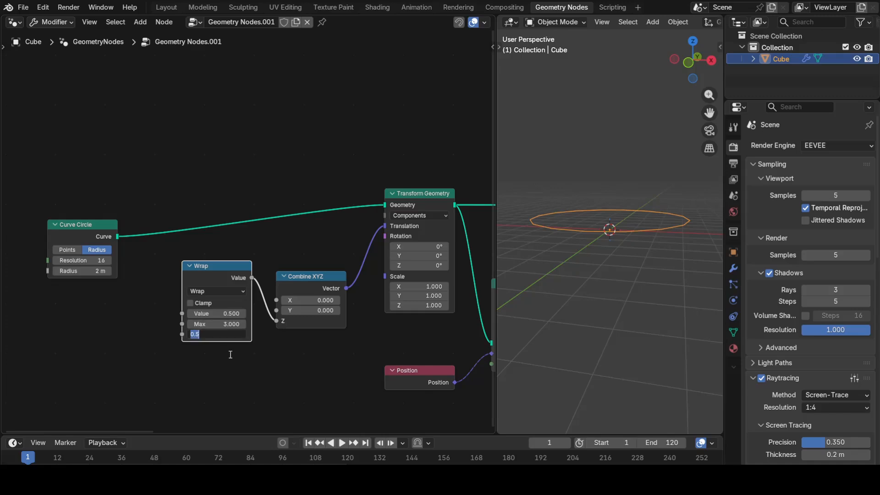
pyautogui.write('0')
pyautogui.press('Return')
# Add a Multiply math node feeding the Wrap node's Value input, and move Curve Circle clear of it.
pyautogui.moveTo(182, 314)
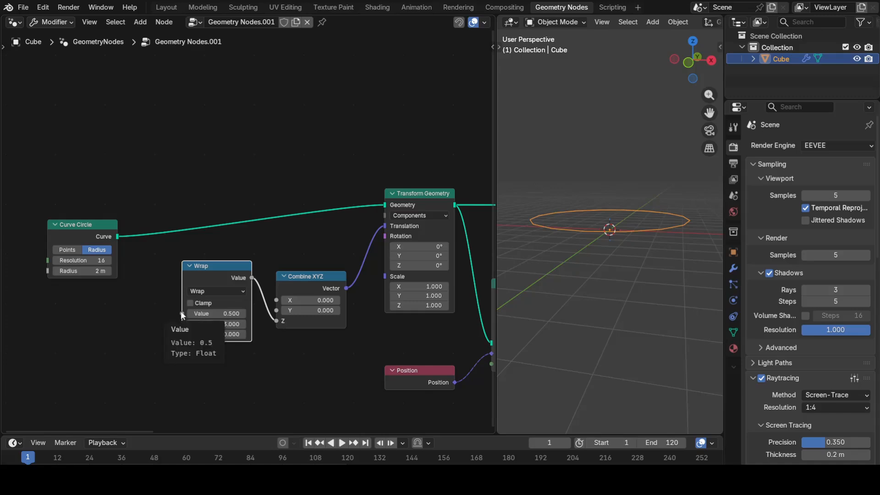
pyautogui.moveTo(182, 314); pyautogui.dragTo(154, 306)
pyautogui.write('mu')
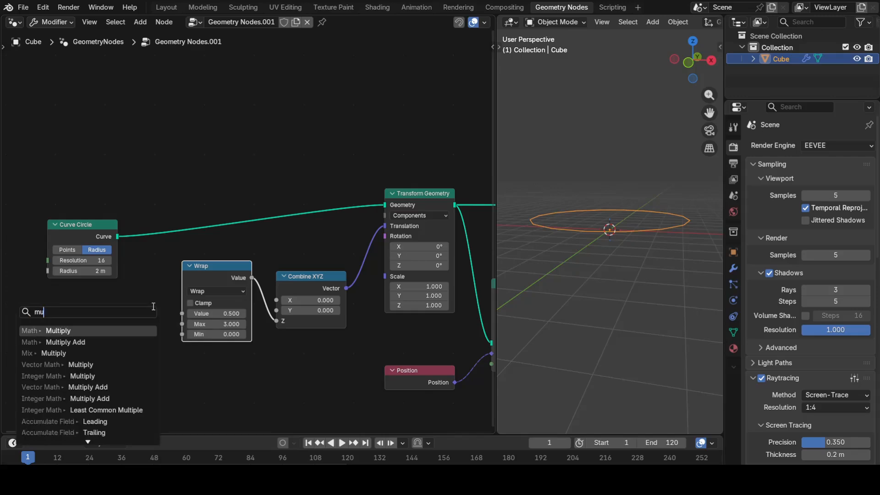
pyautogui.write('lti')
pyautogui.press('Return')
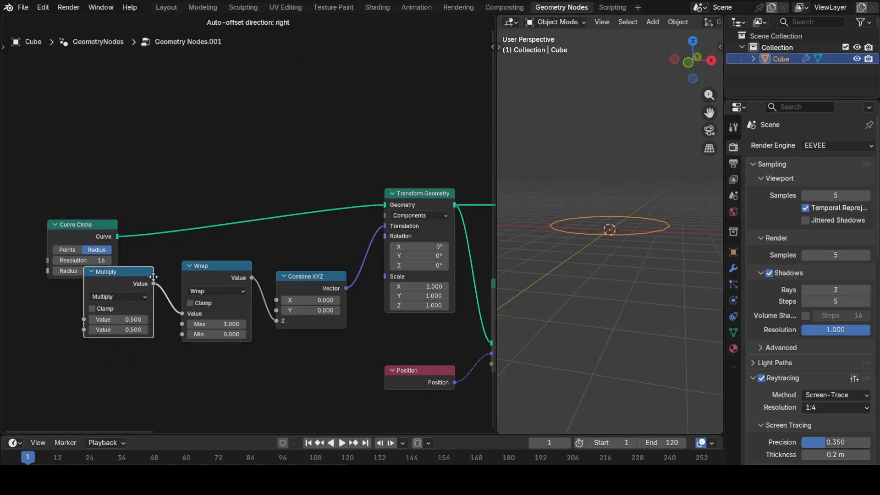
pyautogui.click(154, 277)
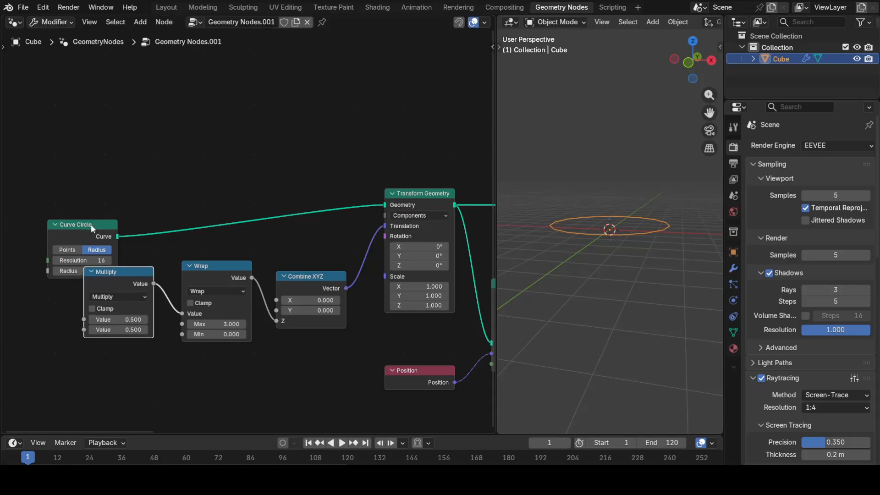
pyautogui.moveTo(91, 224); pyautogui.dragTo(26, 192)
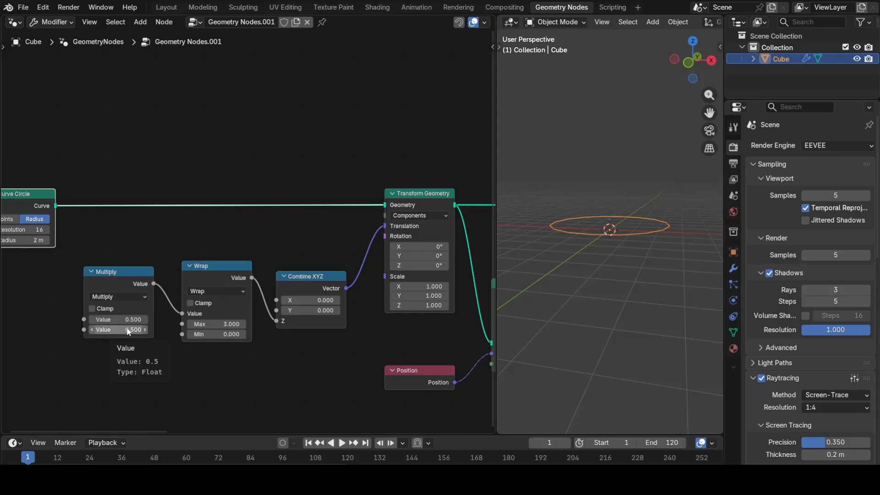
# Drive the new Multiply node's first value with Scene Time's Seconds output, and set its second value to 1.
pyautogui.click(84, 317)
pyautogui.moveTo(84, 318); pyautogui.dragTo(45, 299)
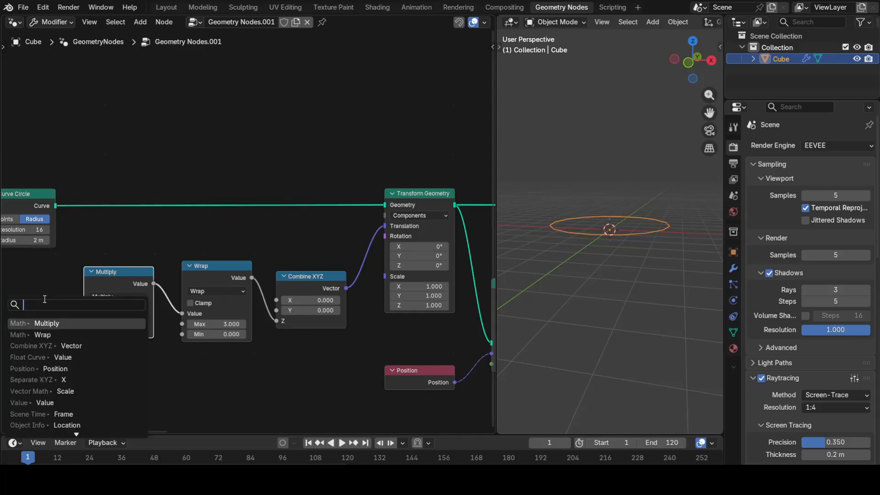
pyautogui.write('scene')
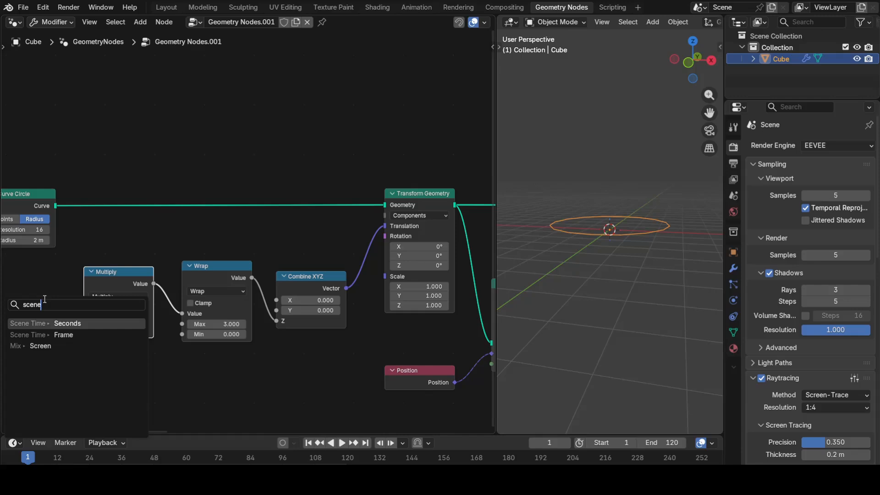
pyautogui.press('Return')
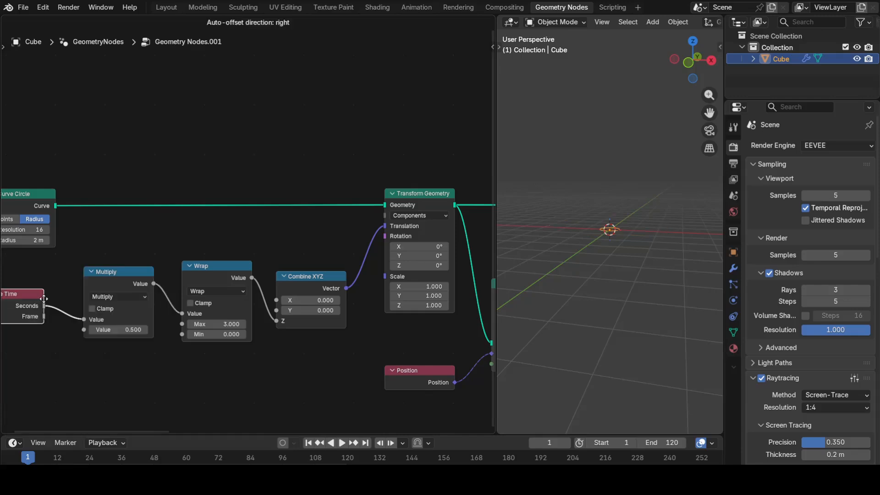
pyautogui.click(44, 300)
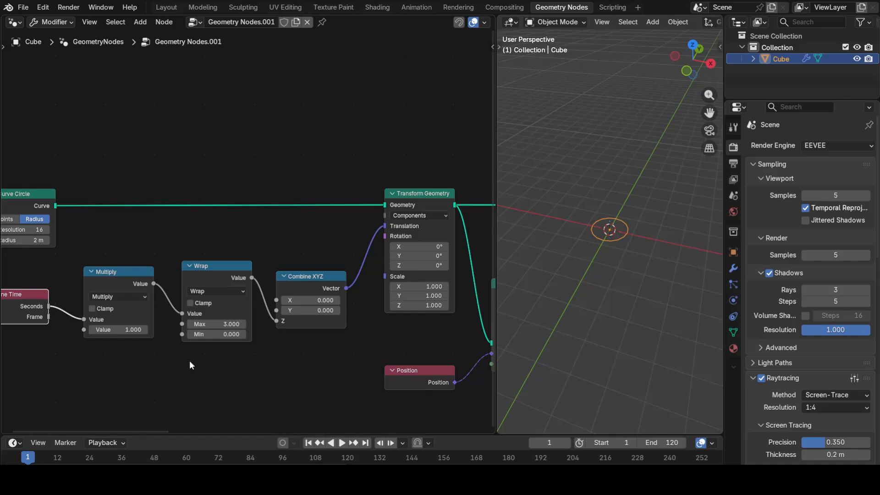
# Play the animation to check how the circle rises and scales, and stop playback.
pyautogui.scroll(-1, 190, 365)
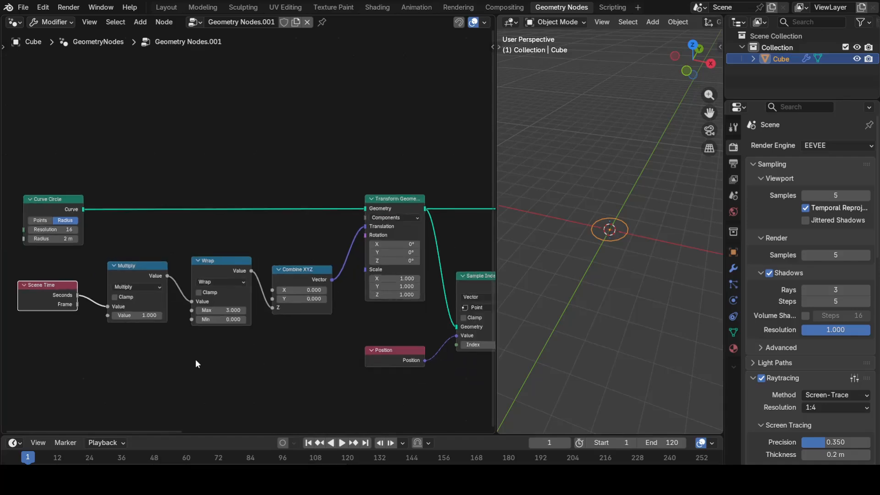
pyautogui.press('space')
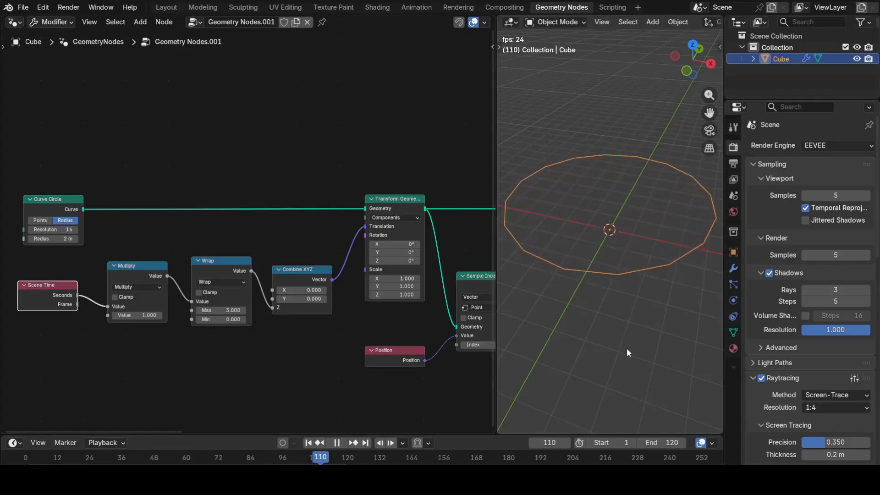
pyautogui.moveTo(626, 353); pyautogui.dragTo(636, 307, button='middle')
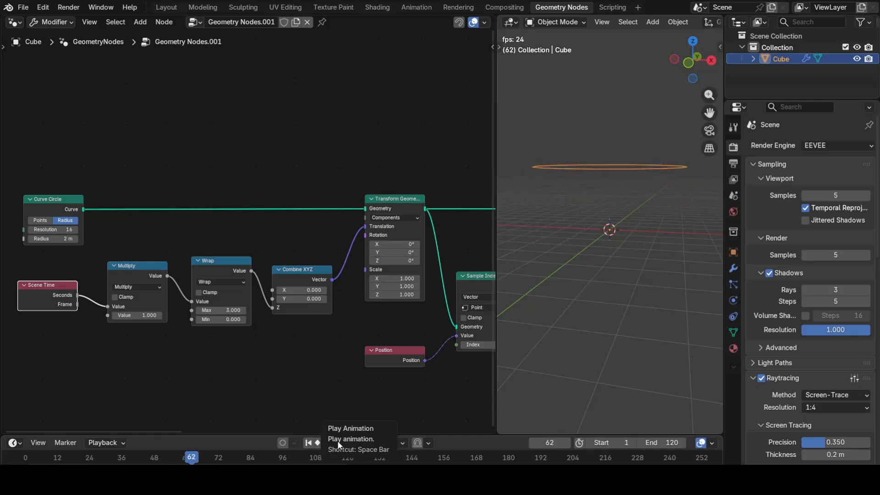
pyautogui.press('Escape')
# Set the second value of the Multiply node after Scene Time to 3 and the scene's frame rate to 30 fps.
pyautogui.click(733, 164)
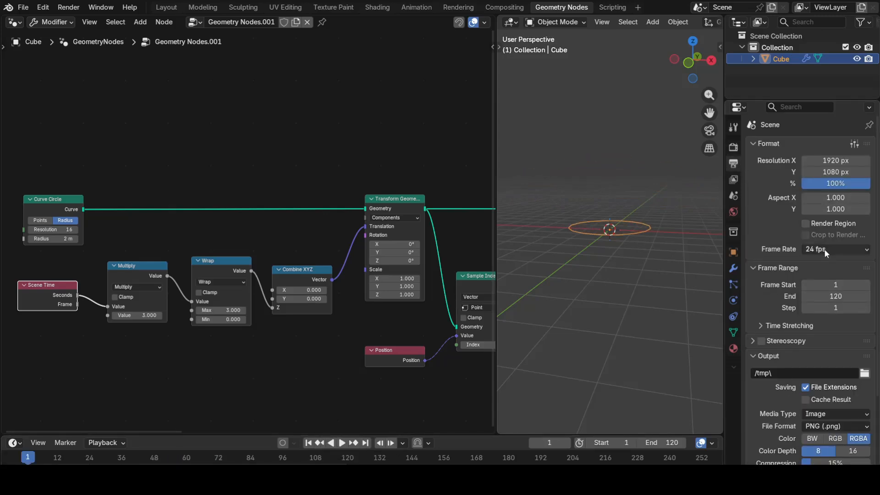
pyautogui.click(824, 250)
pyautogui.click(828, 341)
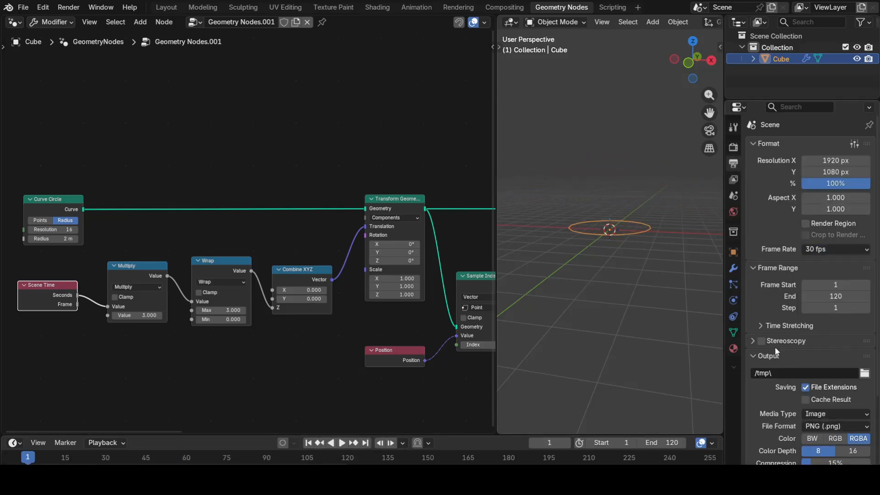
# Play the faster animation to check the circle's motion, and return to the first frame.
pyautogui.click(342, 443)
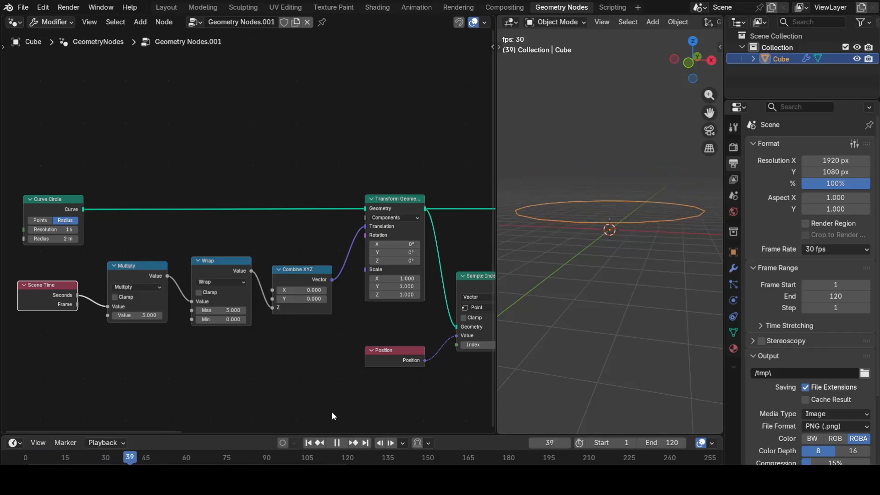
pyautogui.press('space')
pyautogui.hotkey('shift', 'Left')
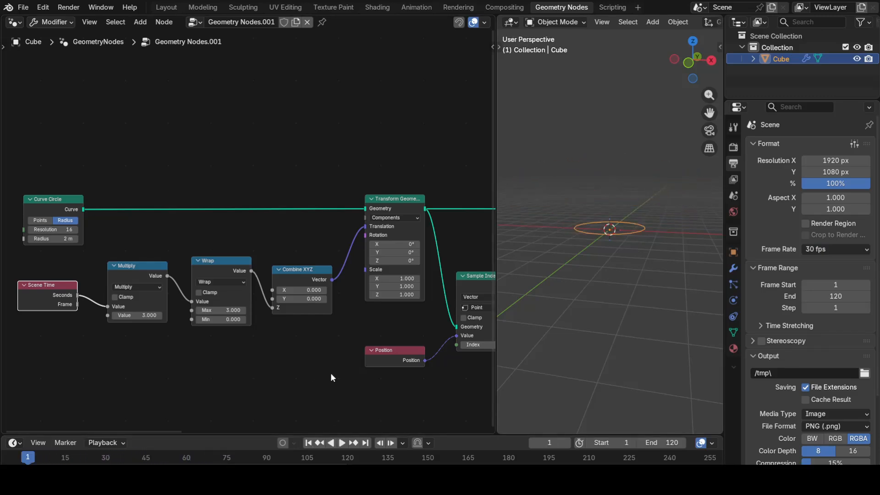
# Tidy the node tree by moving Curve Circle away from the Scene Time chain and placing the Position node beneath Sample Index.
pyautogui.scroll(-2, 310, 369)
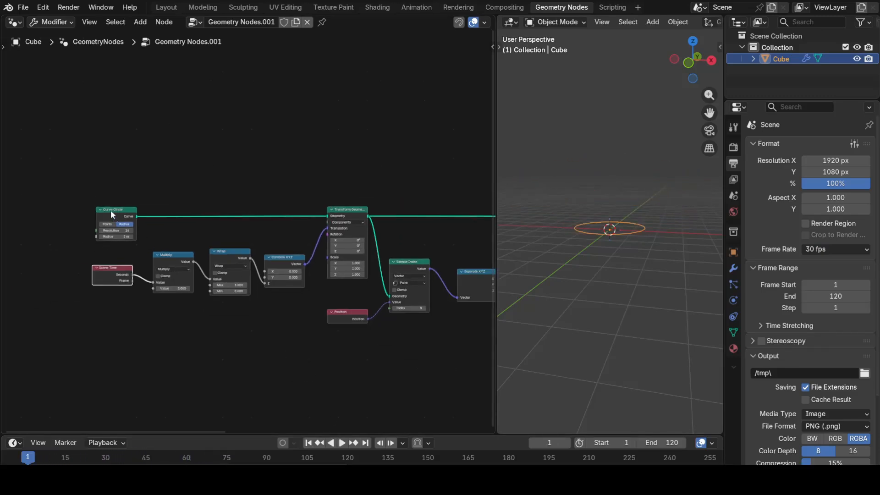
pyautogui.moveTo(110, 210); pyautogui.dragTo(39, 220)
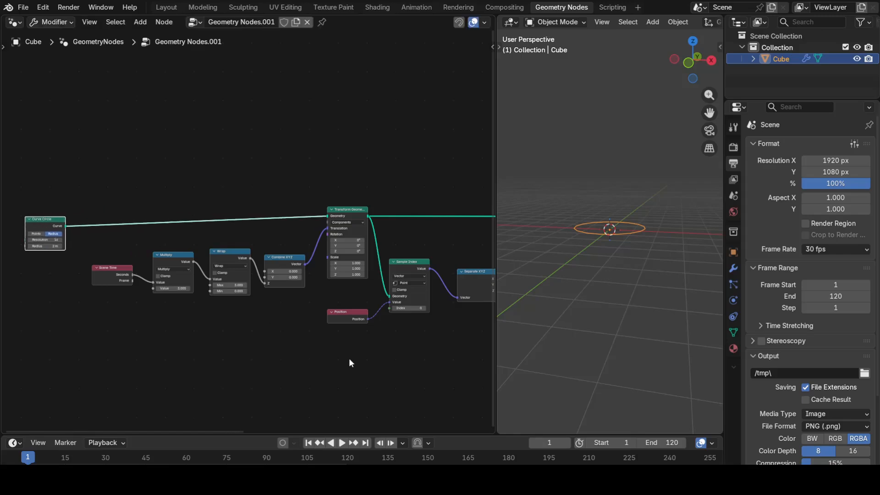
pyautogui.moveTo(350, 363); pyautogui.dragTo(202, 364, button='middle')
pyautogui.moveTo(350, 372); pyautogui.dragTo(264, 373, button='middle')
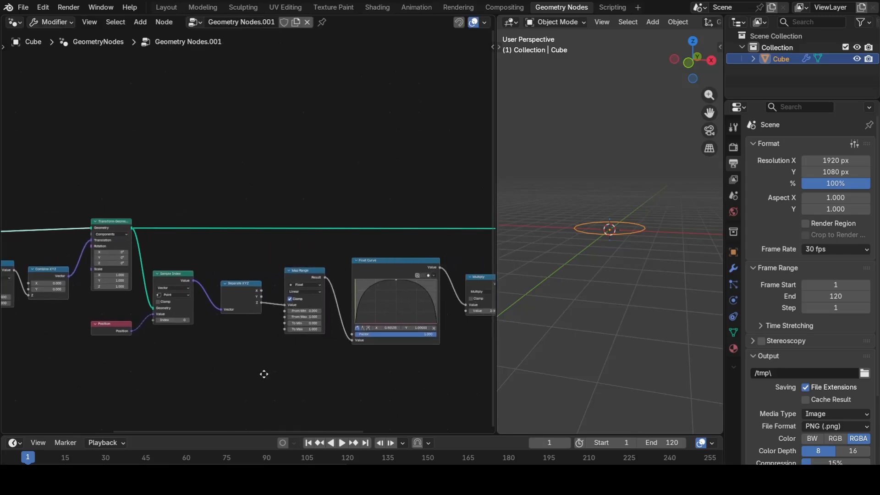
pyautogui.moveTo(112, 323); pyautogui.dragTo(175, 335)
pyautogui.scroll(2, 176, 338)
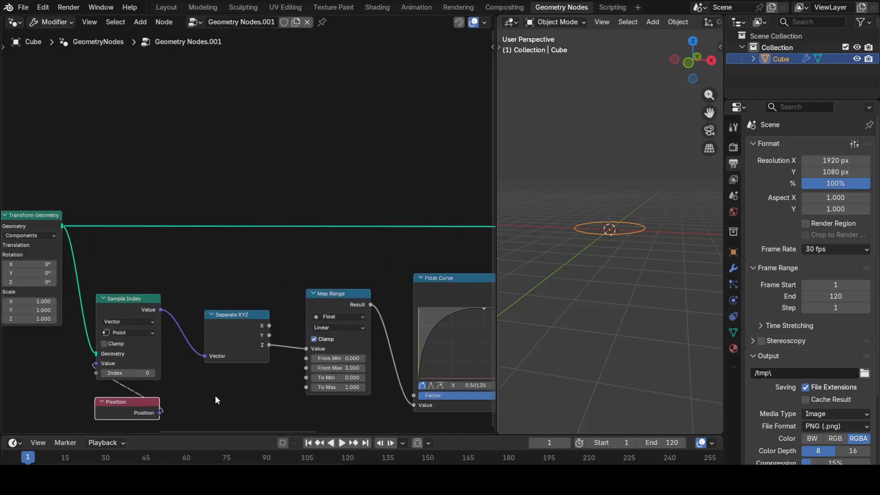
# Try a second value of 0.2 in the Multiply node between Float Curve and Combine XYZ.
pyautogui.moveTo(217, 400); pyautogui.dragTo(218, 327, button='middle')
pyautogui.moveTo(354, 353); pyautogui.dragTo(227, 369, button='middle')
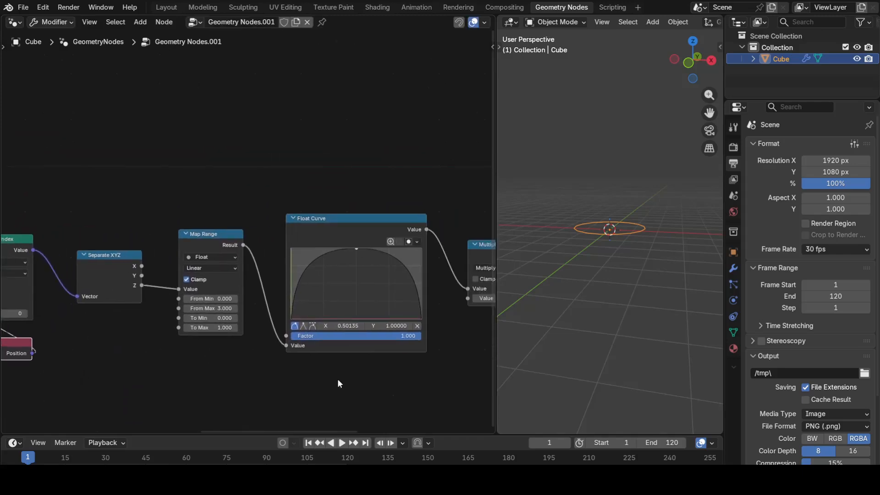
pyautogui.hscroll(5, 339, 381)
pyautogui.scroll(2, 320, 312)
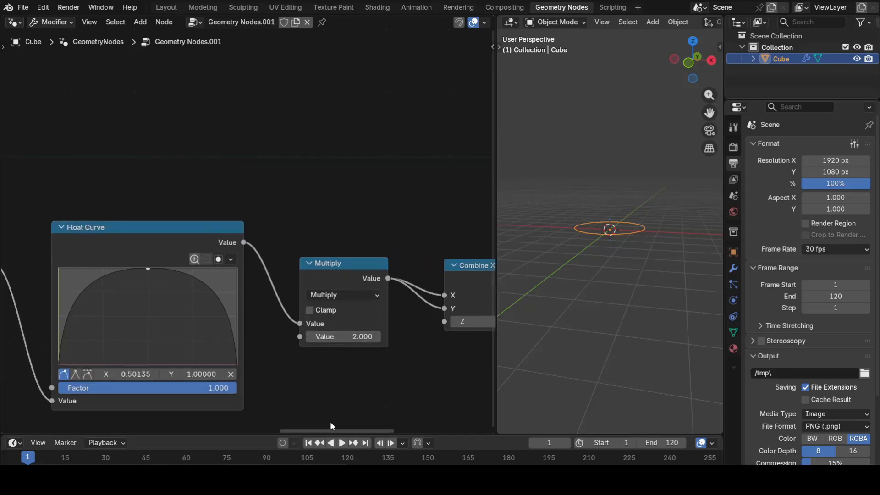
pyautogui.moveTo(351, 338); pyautogui.dragTo(297, 338)
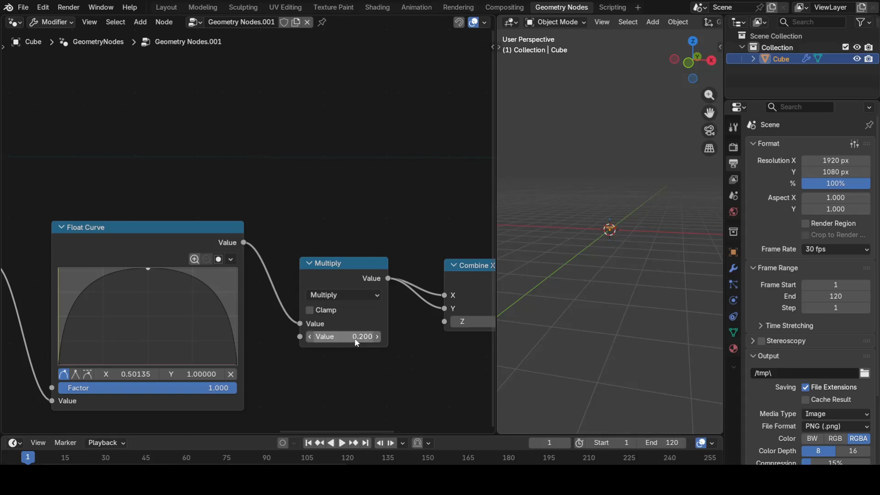
# Play the animation to check the circle's rise and scaling, and return to the first frame.
pyautogui.press('space')
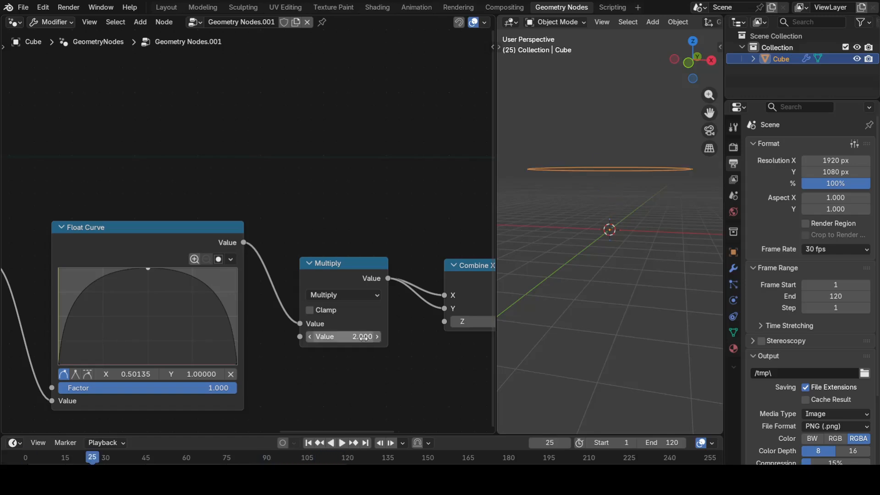
pyautogui.click(342, 443)
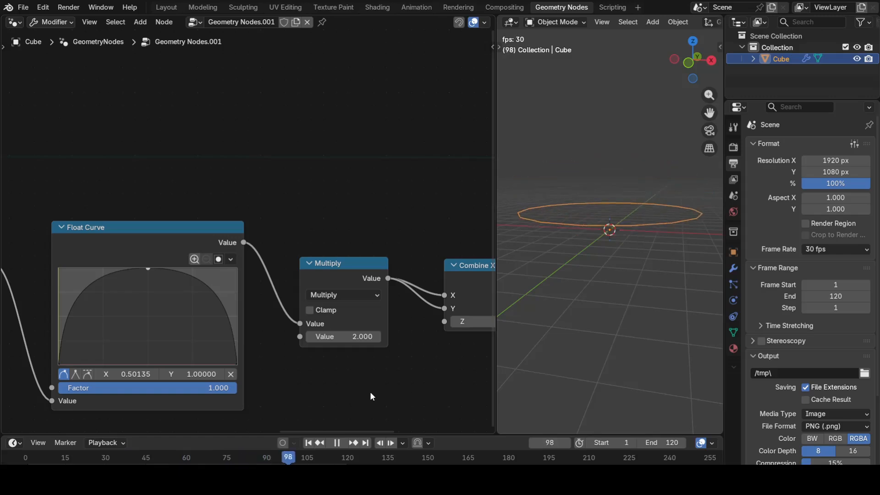
pyautogui.click(336, 443)
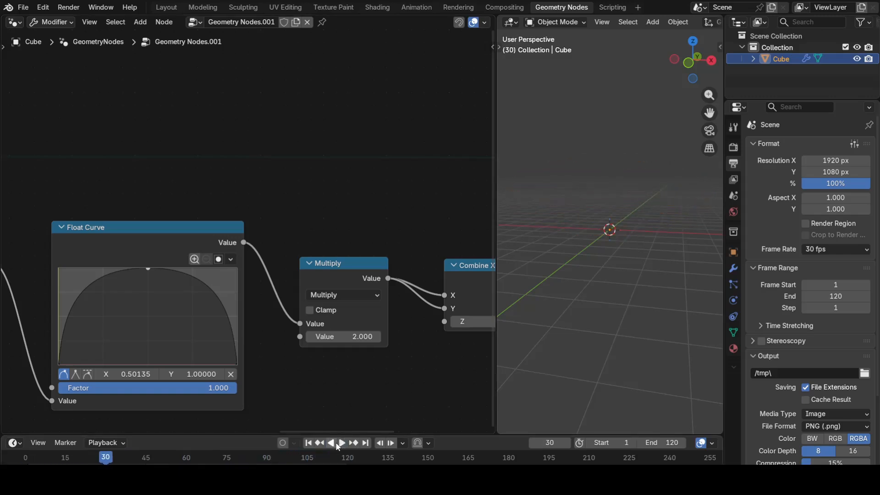
pyautogui.click(310, 444)
pyautogui.press('Home')
# Move Group Output away from the last Transform Geometry node and insert an Instance on Points node on the link between them.
pyautogui.scroll(6, 249, 268)
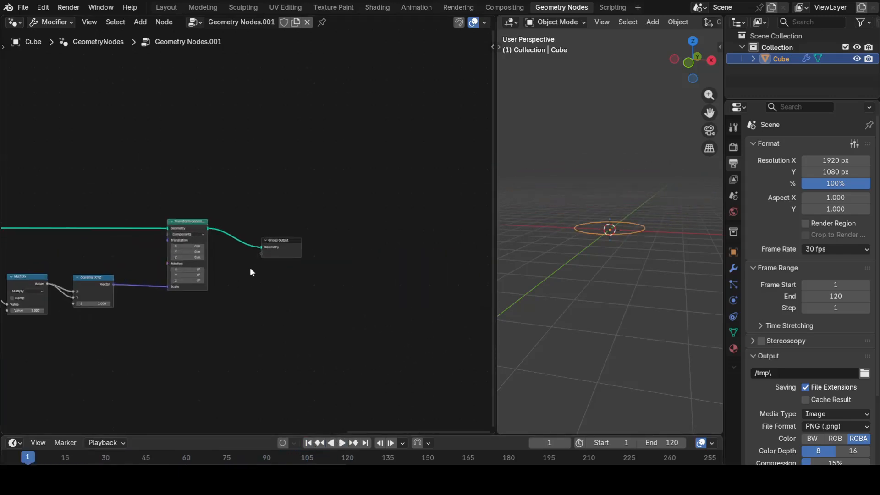
pyautogui.scroll(1, 250, 267)
pyautogui.moveTo(315, 246); pyautogui.dragTo(441, 287)
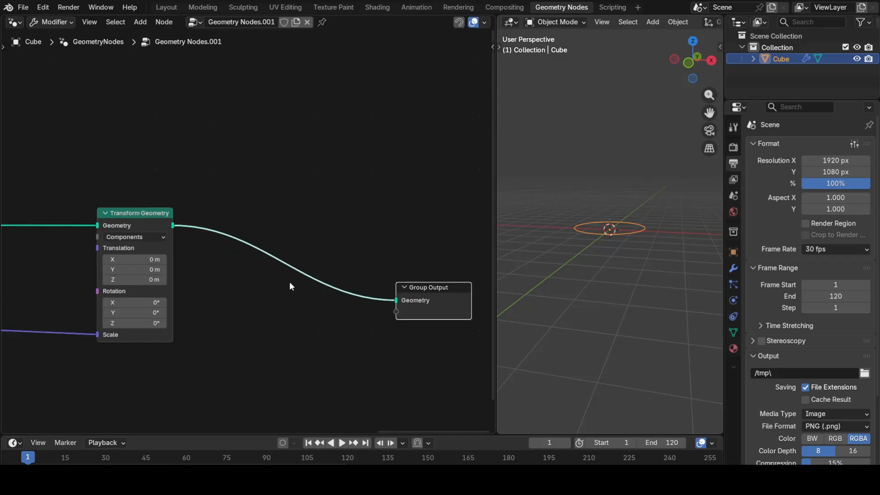
pyautogui.hotkey('shift', 'a')
pyautogui.write('ins')
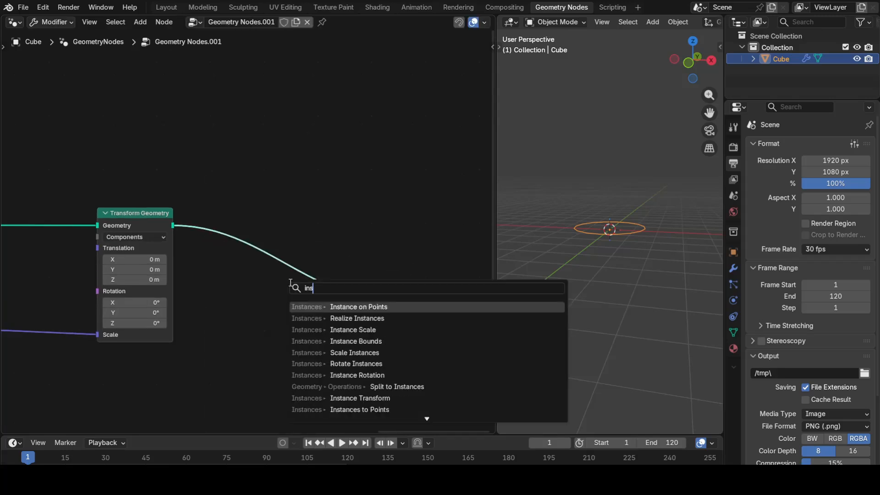
pyautogui.write('tance')
pyautogui.press('Return')
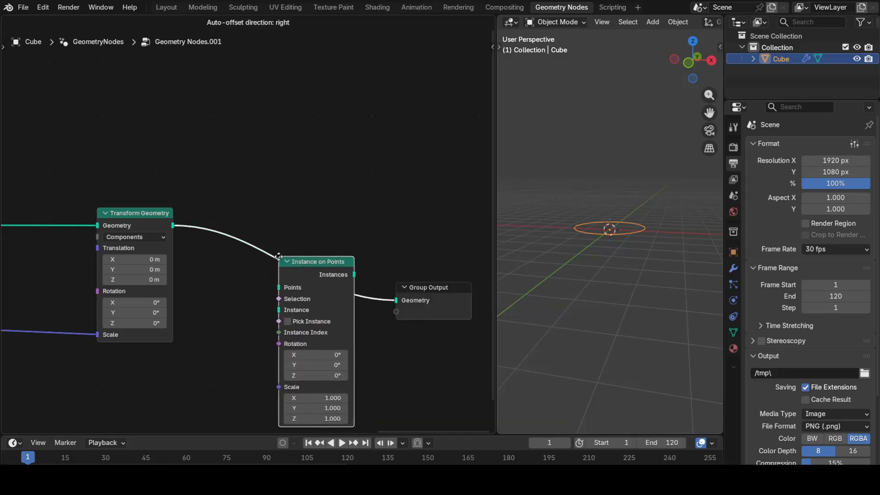
pyautogui.click(278, 256)
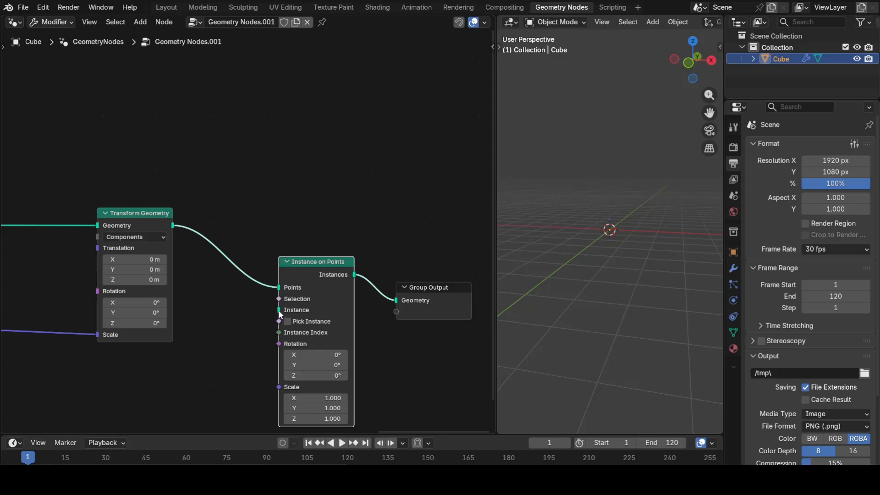
# Add a Curve Circle node that feeds the Instance input of Instance on Points.
pyautogui.moveTo(278, 311); pyautogui.dragTo(341, 232, button='middle')
pyautogui.moveTo(341, 231); pyautogui.dragTo(176, 354)
pyautogui.write('cu')
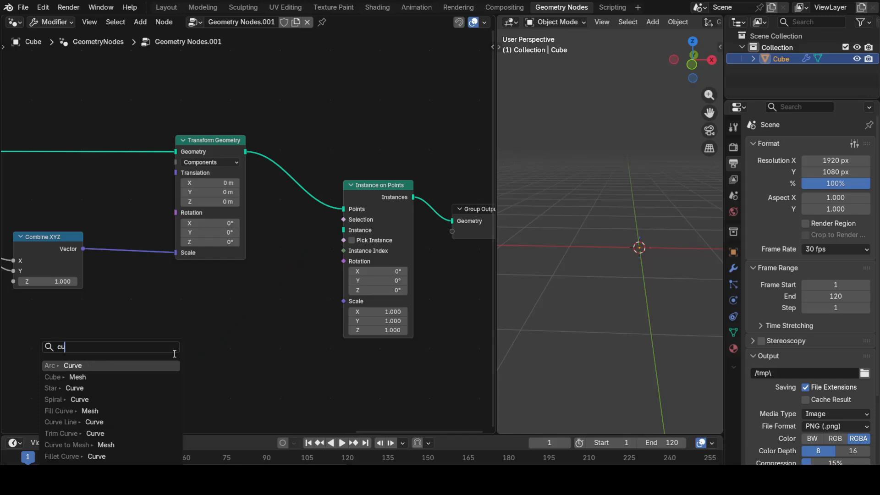
pyautogui.press('Return')
pyautogui.click(149, 361)
# Set the new Curve Circle's resolution to 16 and its radius to 0.15 m.
pyautogui.moveTo(119, 391); pyautogui.dragTo(103, 391)
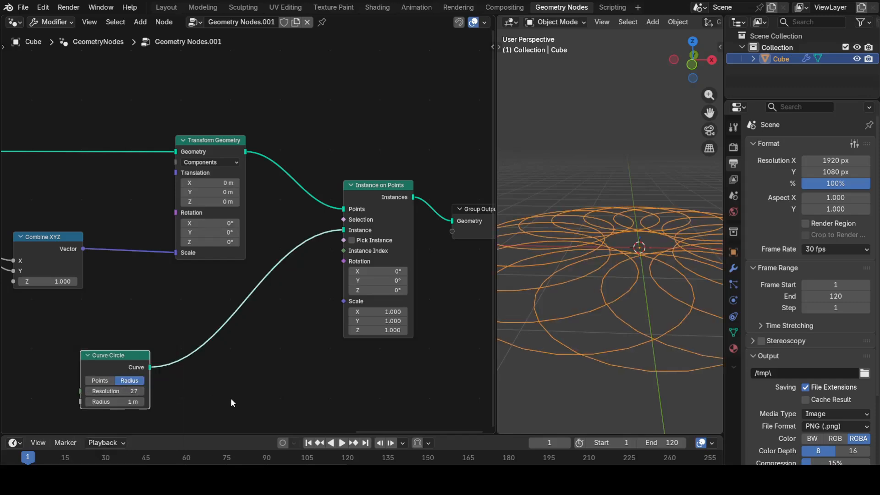
pyautogui.click(122, 391)
pyautogui.write('16')
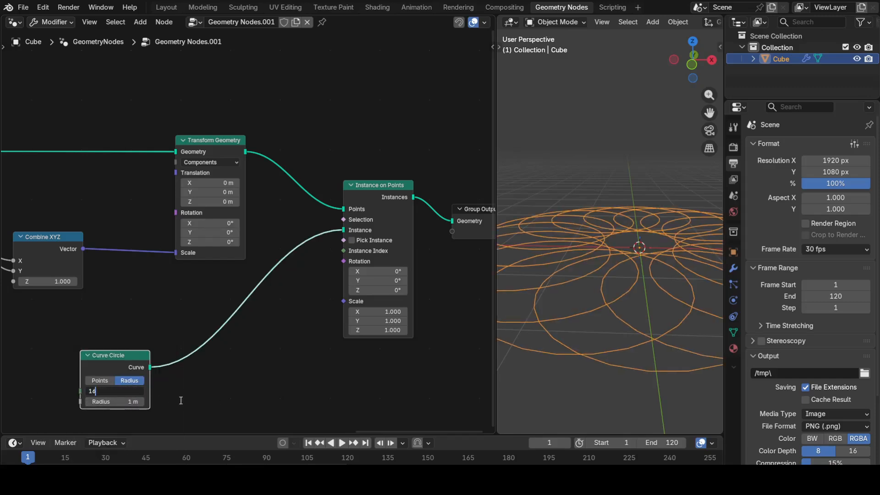
pyautogui.press('Tab')
pyautogui.write('0.15')
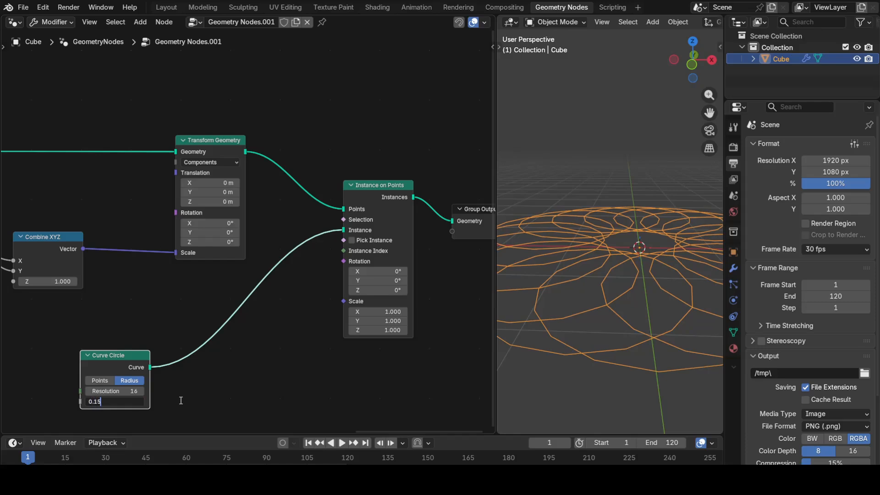
pyautogui.press('Return')
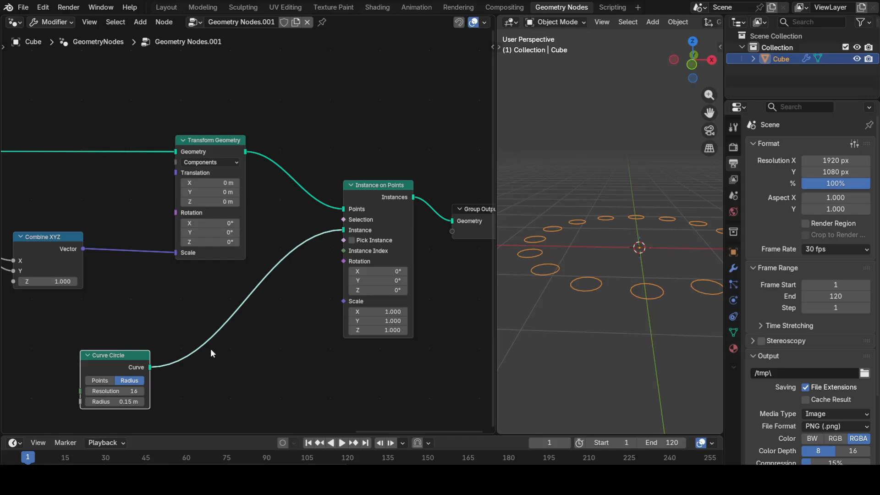
# Insert a Curve to Mesh node between the new Curve Circle and the Instance input.
pyautogui.hotkey('shift', 'a')
pyautogui.write('cur')
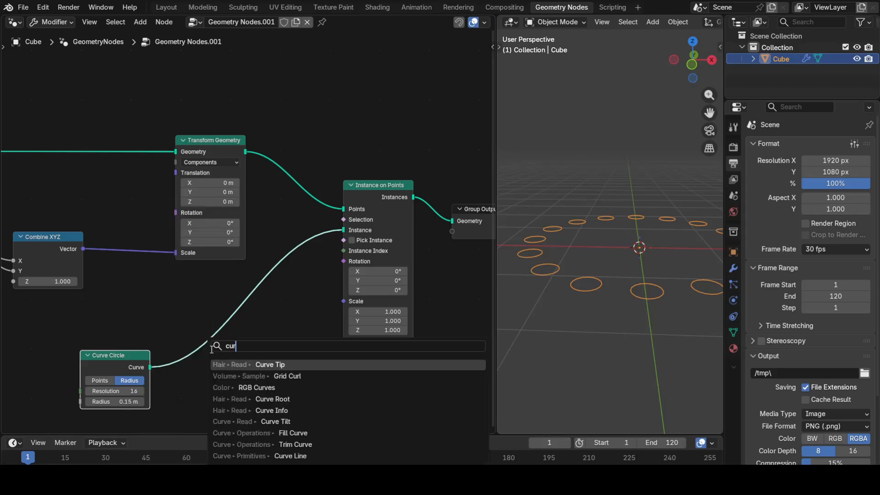
pyautogui.write('ve to mes')
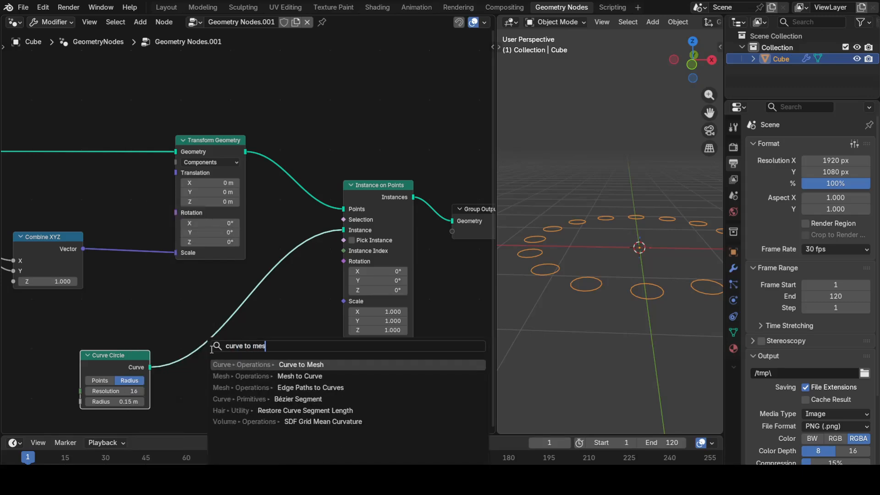
pyautogui.press('Return')
pyautogui.moveTo(210, 350); pyautogui.dragTo(229, 338)
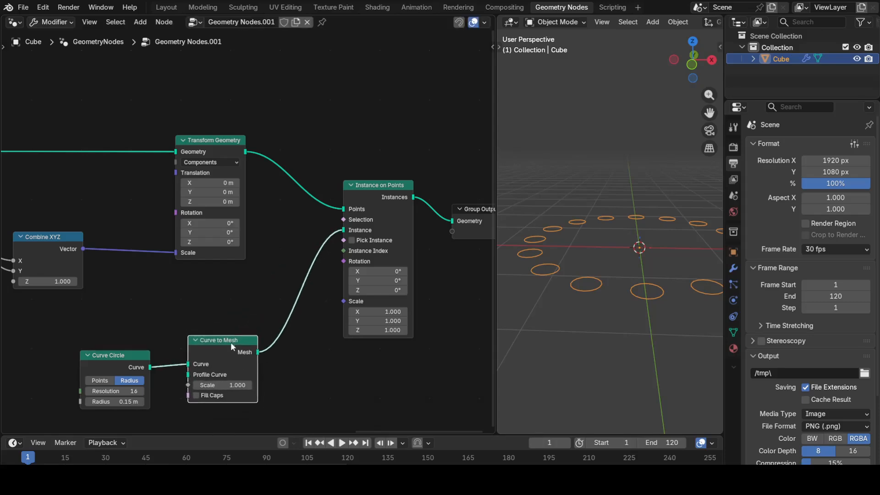
# Duplicate the 0.15 m Curve Circle beneath itself and connect the copy to Curve to Mesh's Profile Curve input.
pyautogui.moveTo(290, 387); pyautogui.dragTo(315, 306, button='middle')
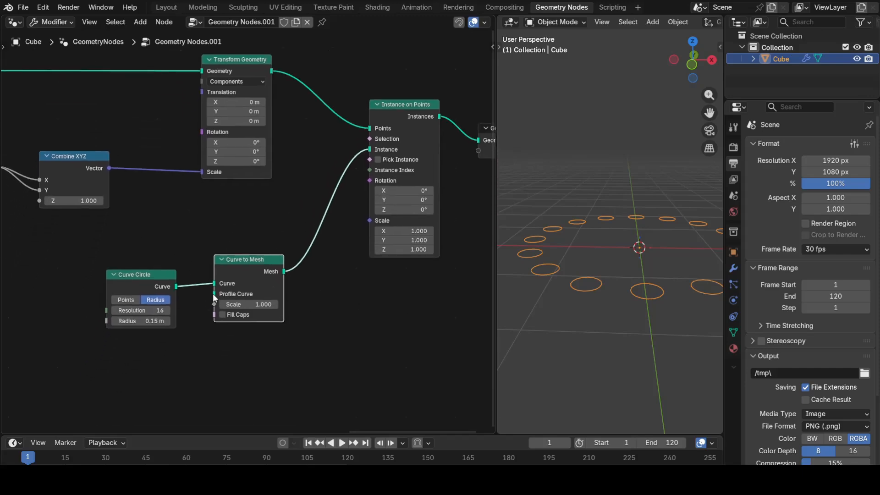
pyautogui.click(134, 276)
pyautogui.press('g')
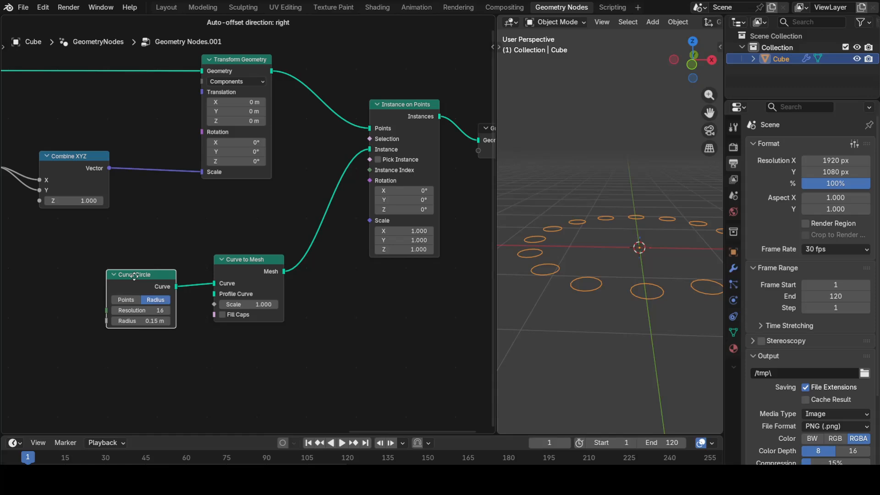
pyautogui.click(138, 356)
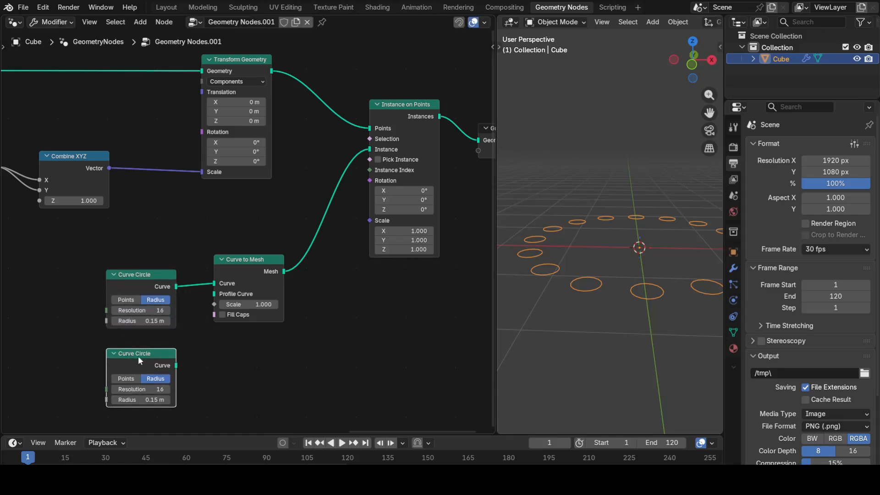
pyautogui.moveTo(175, 366); pyautogui.dragTo(207, 295)
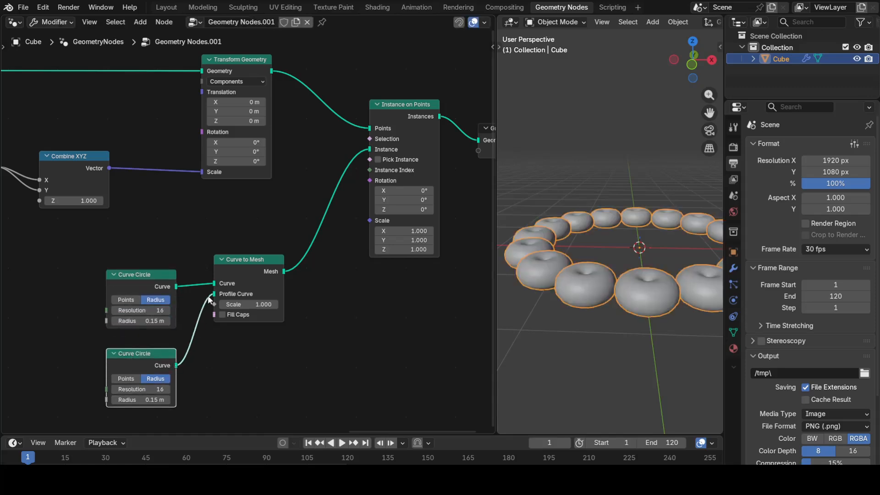
# Set the radius of the profile Curve Circle to 0.05 m.
pyautogui.click(153, 399)
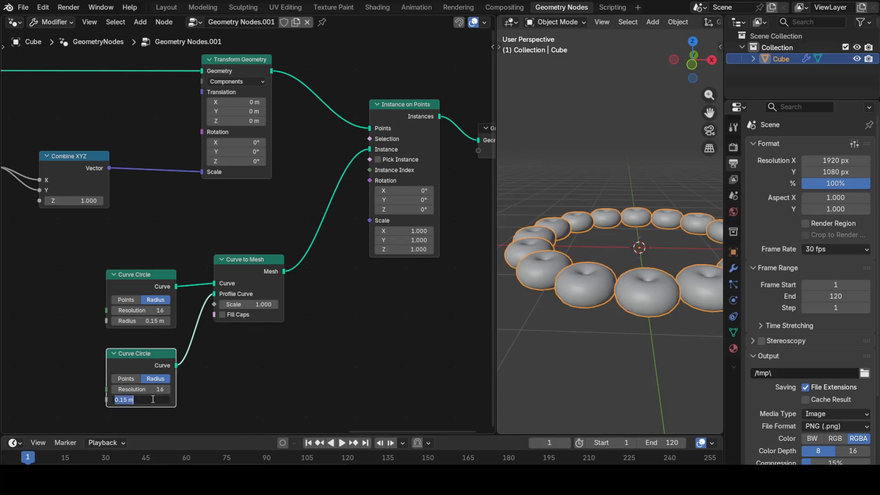
pyautogui.write('0.05')
pyautogui.press('Return')
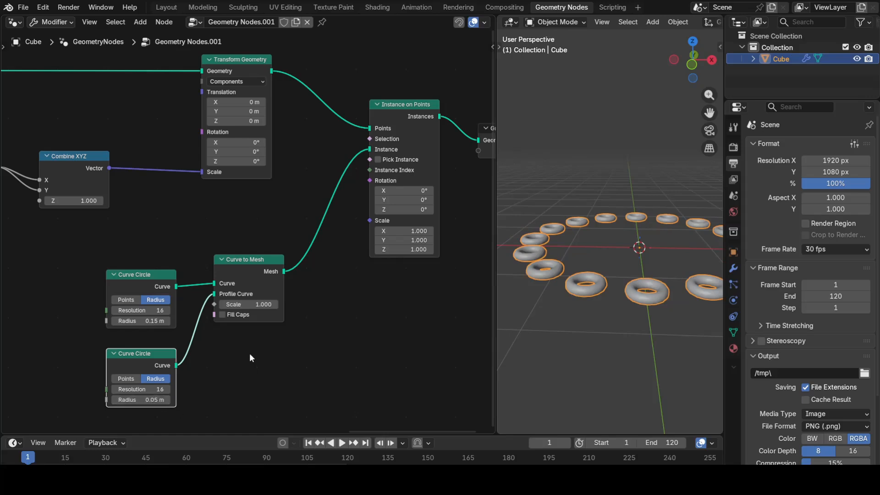
# Move both instance Curve Circle nodes and Curve to Mesh together, farther away from Instance on Points.
pyautogui.scroll(-3, 307, 285)
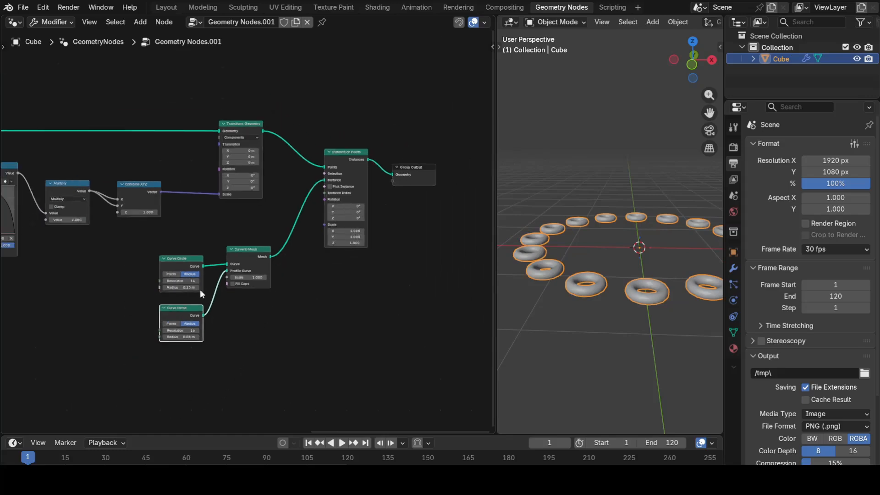
pyautogui.moveTo(183, 269); pyautogui.dragTo(255, 360)
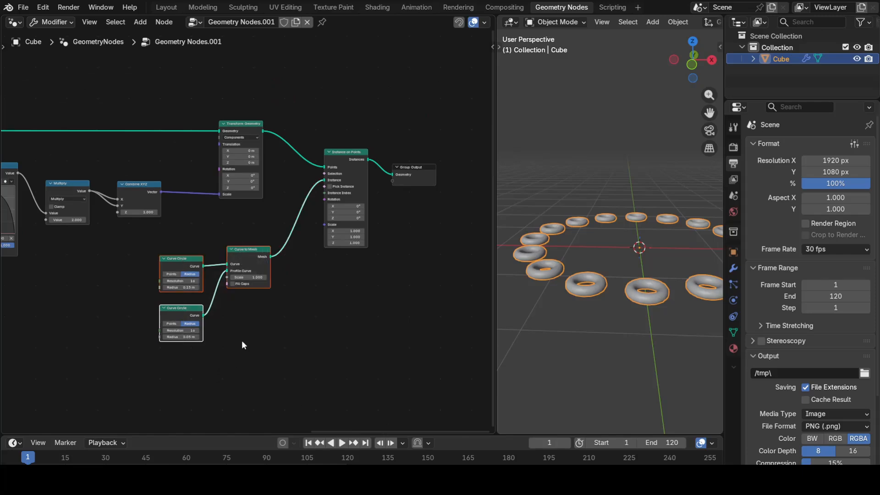
pyautogui.press('g')
pyautogui.click(190, 365)
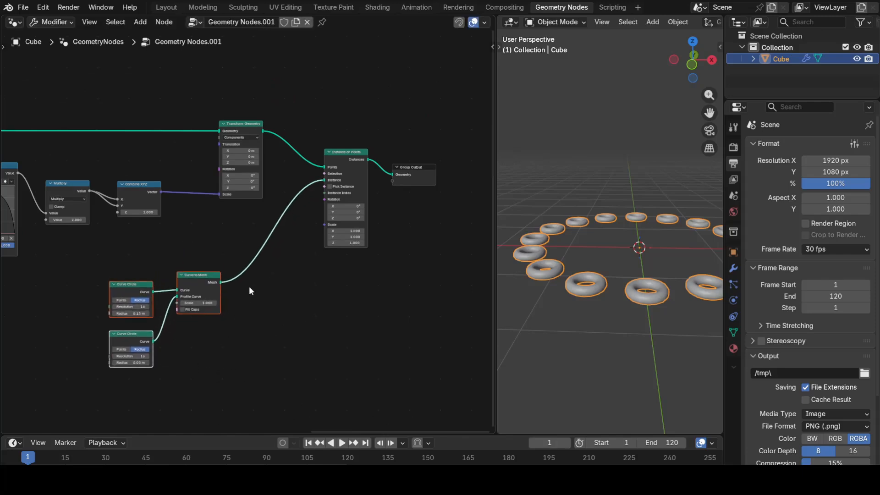
# Insert a Transform Geometry node between Curve to Mesh and Instance on Points, and lower both it and Curve to Mesh.
pyautogui.hotkey('shift', 'a')
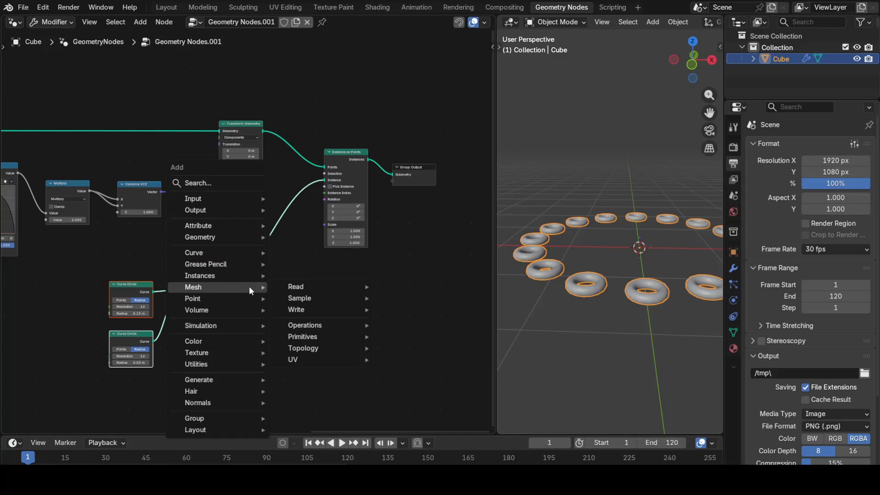
pyautogui.write('tra')
pyautogui.press('Return')
pyautogui.click(259, 298)
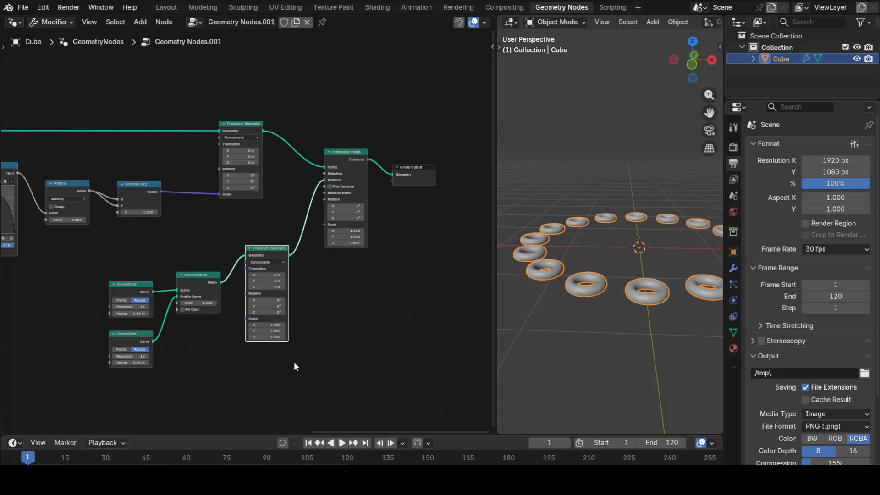
pyautogui.moveTo(271, 250); pyautogui.dragTo(270, 274)
pyautogui.moveTo(201, 278); pyautogui.dragTo(202, 299)
# Set the Y rotation of the Transform Geometry node after Curve to Mesh to 90°.
pyautogui.scroll(1, 275, 343)
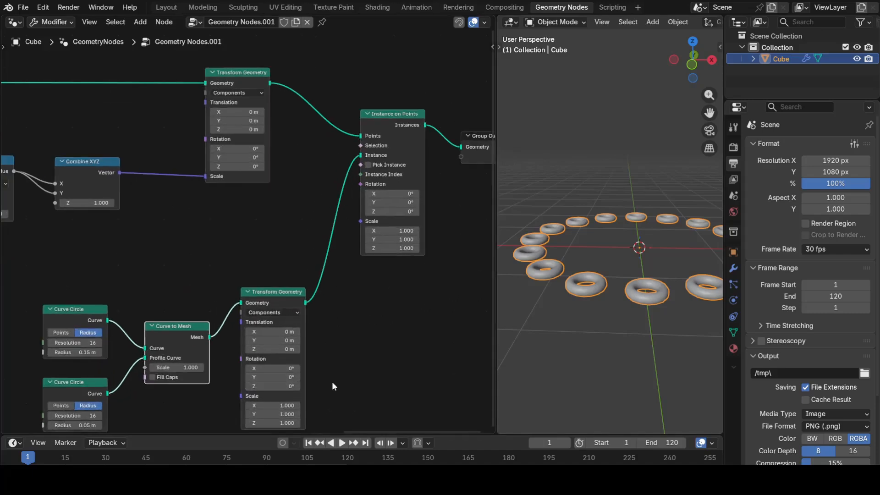
pyautogui.scroll(2, 270, 344)
pyautogui.click(271, 340)
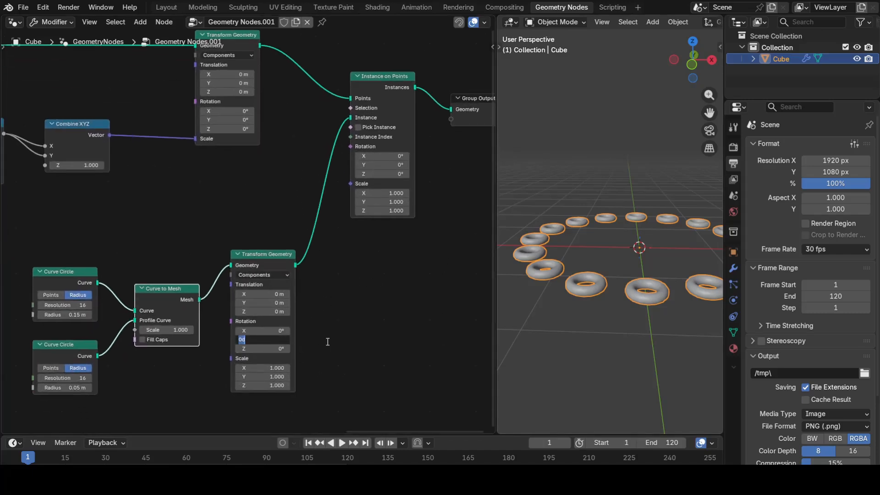
pyautogui.write('90')
pyautogui.press('Return')
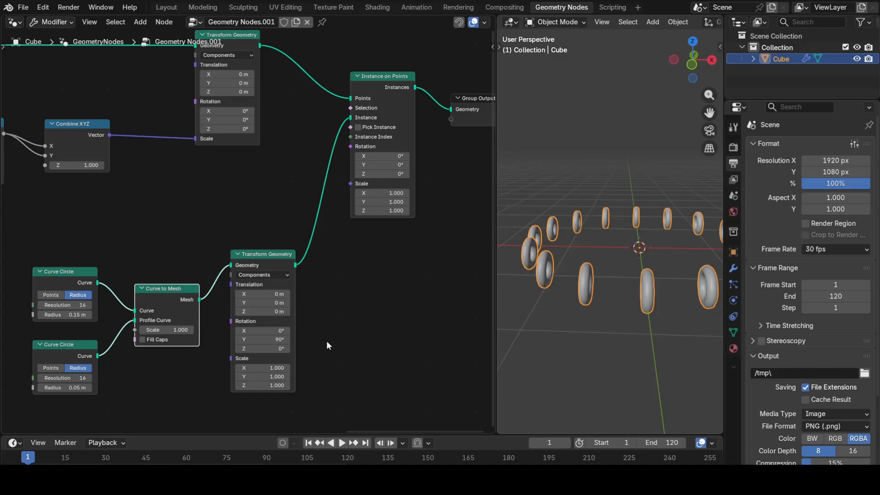
pyautogui.click(351, 349)
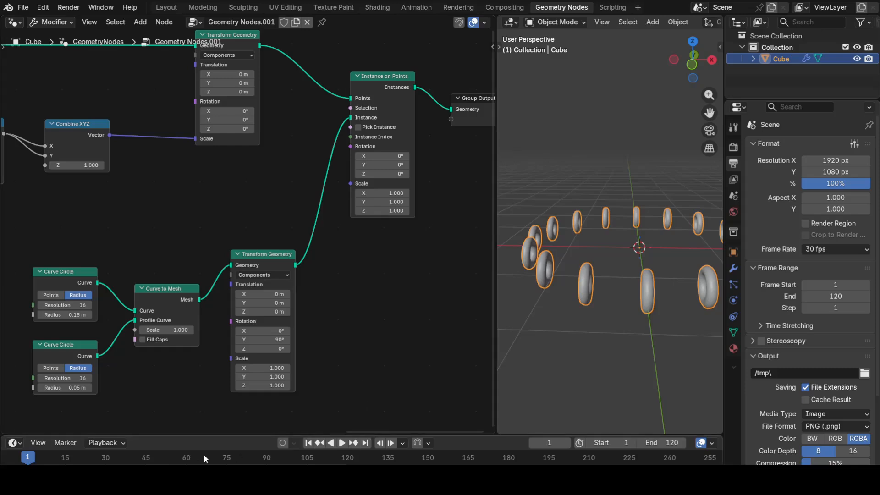
# Play the animation and examine from several angles how the circle of torus instances rises and widens.
pyautogui.press('space')
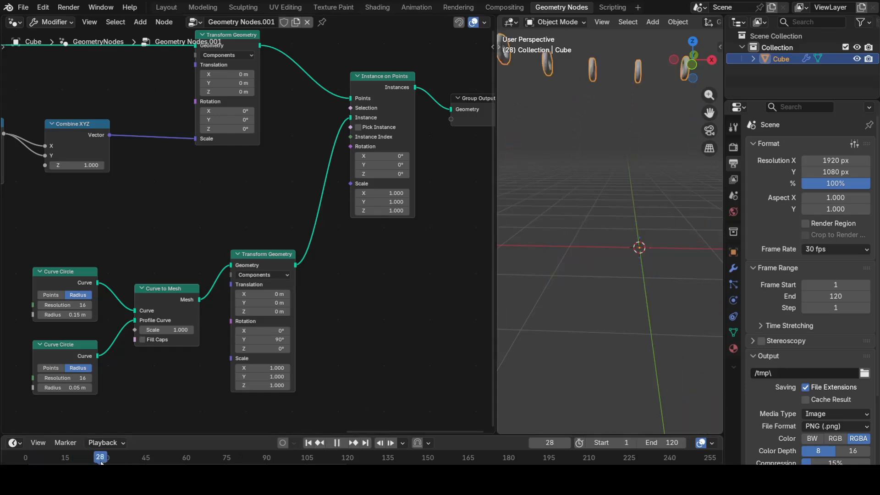
pyautogui.press('space')
pyautogui.scroll(-5, 638, 267)
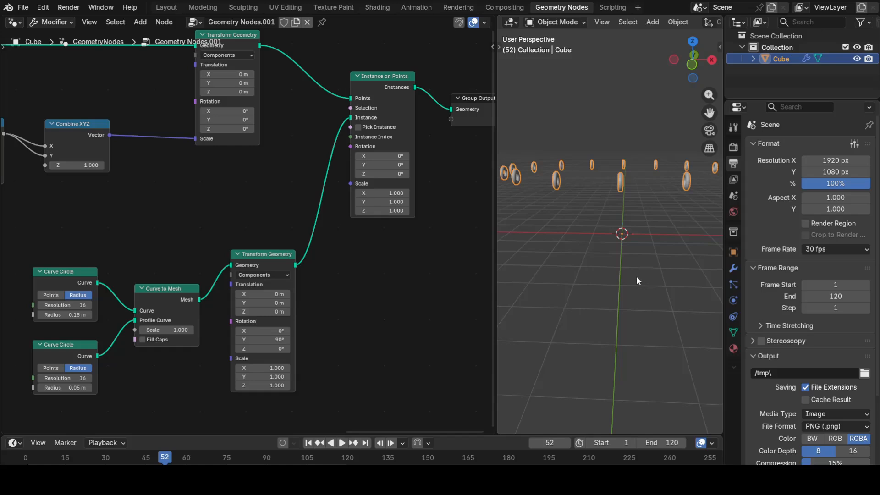
pyautogui.hotkey('shift', 'Left')
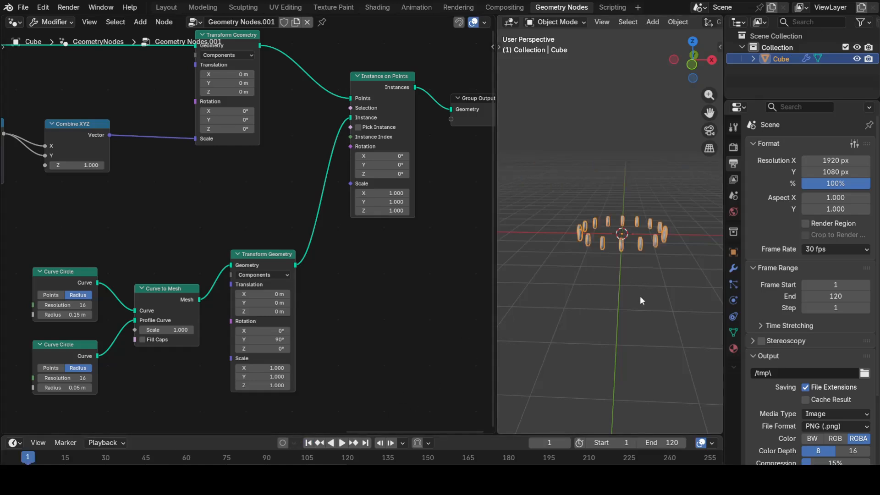
pyautogui.press('space')
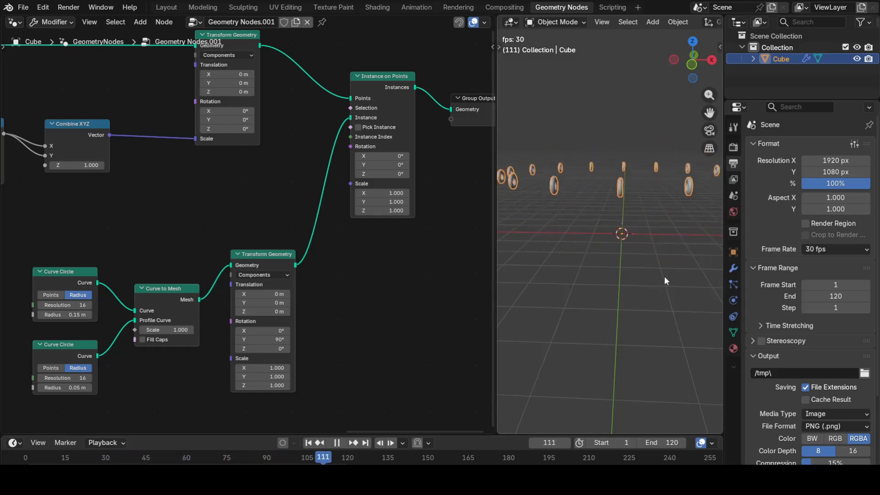
pyautogui.moveTo(667, 277); pyautogui.dragTo(624, 287, button='middle')
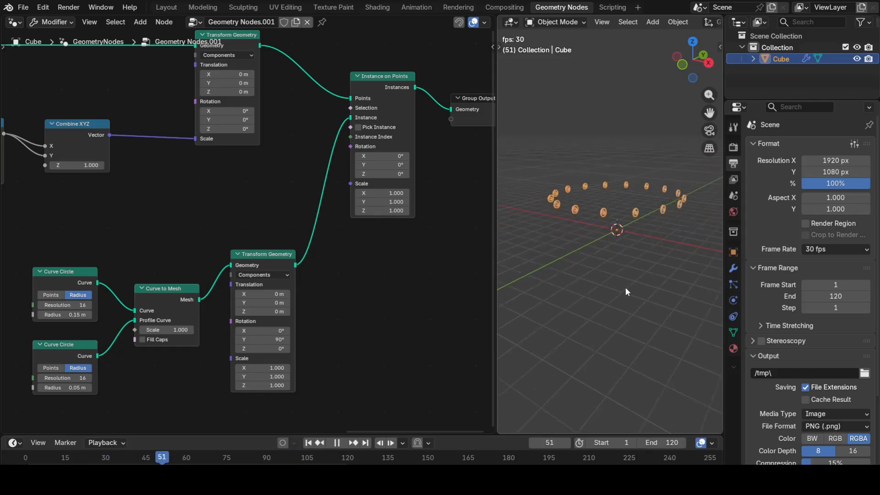
pyautogui.click(626, 287)
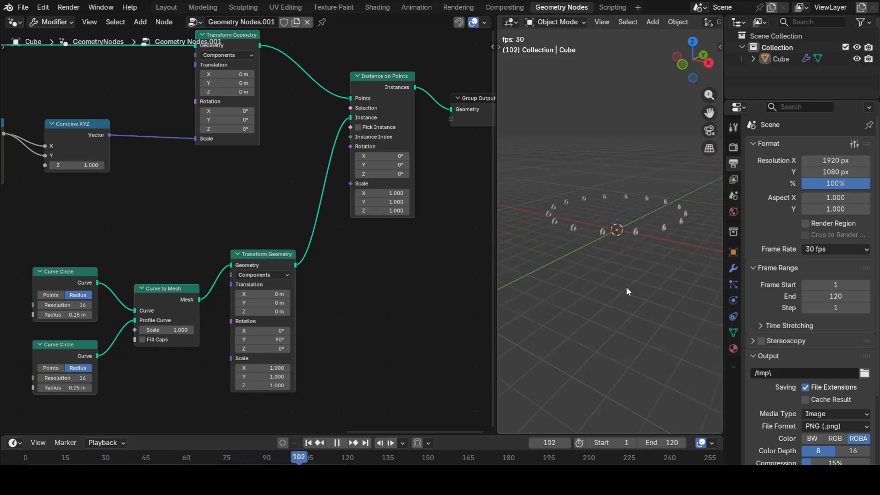
pyautogui.click(337, 443)
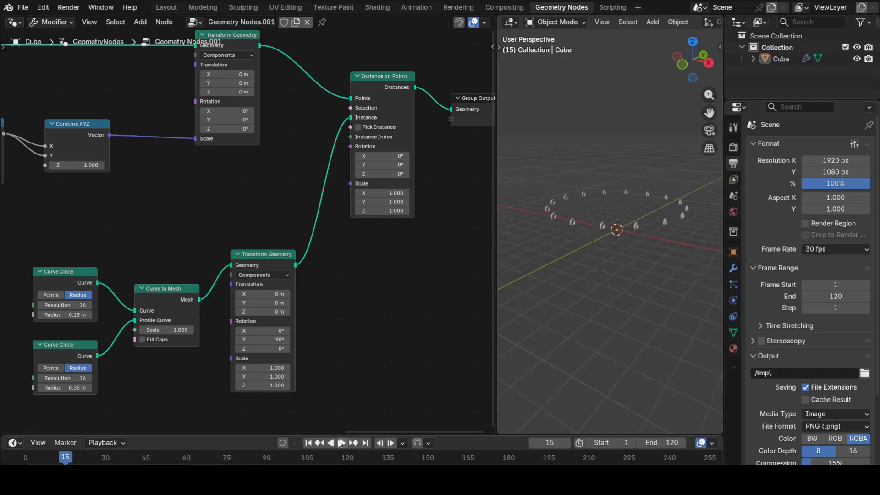
# Keyframe the rotation of the Transform Geometry node after Curve to Mesh at frame 1 with Z 0° and at frame 120 with Z 1080°.
pyautogui.click(308, 443)
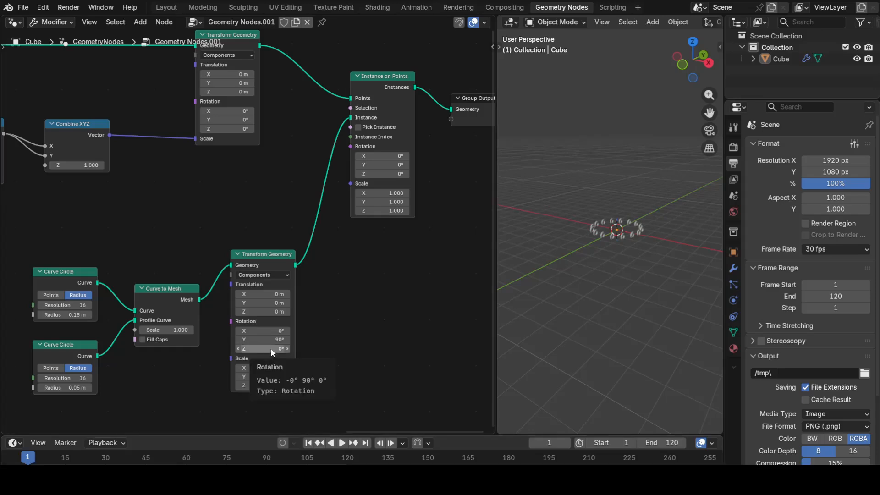
pyautogui.press('i')
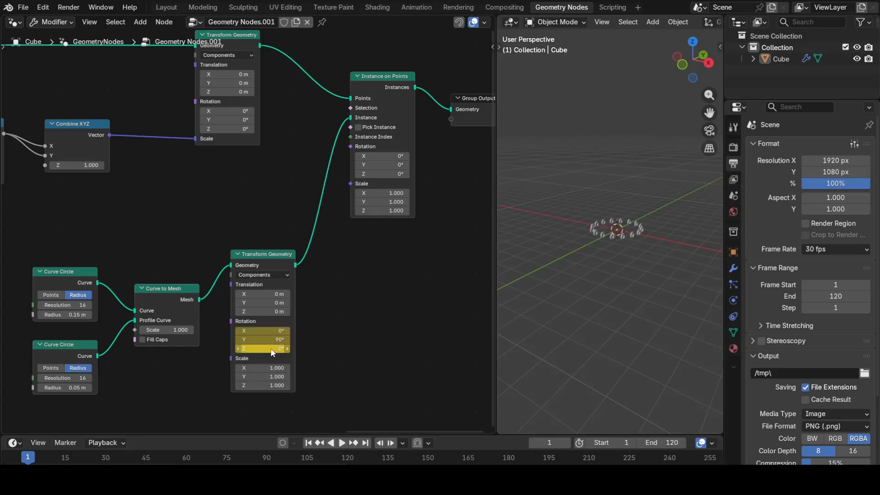
pyautogui.click(365, 444)
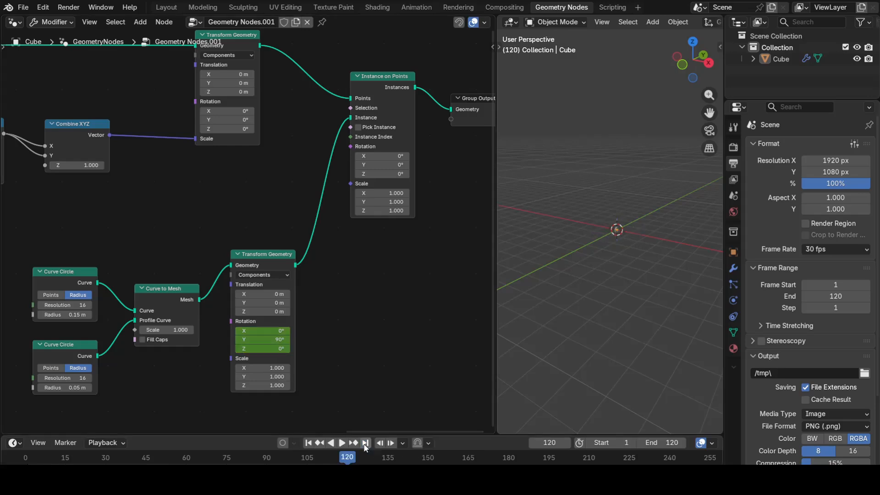
pyautogui.click(275, 349)
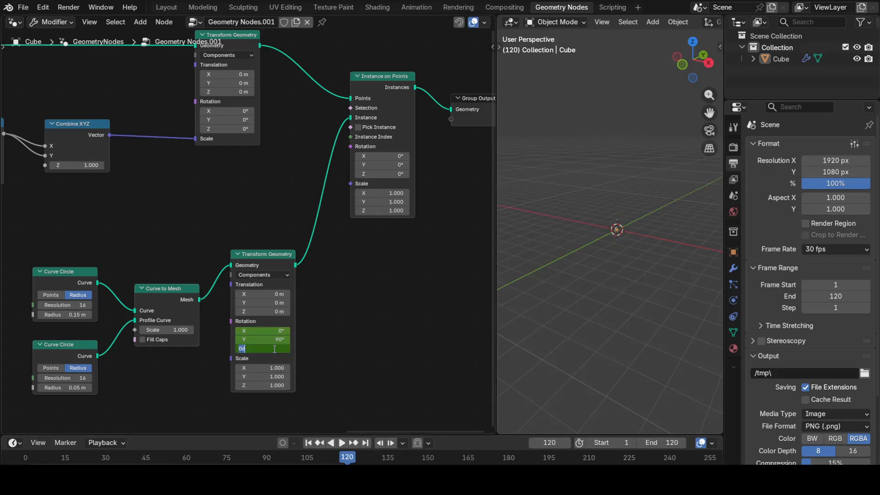
pyautogui.write('1080')
pyautogui.press('Return')
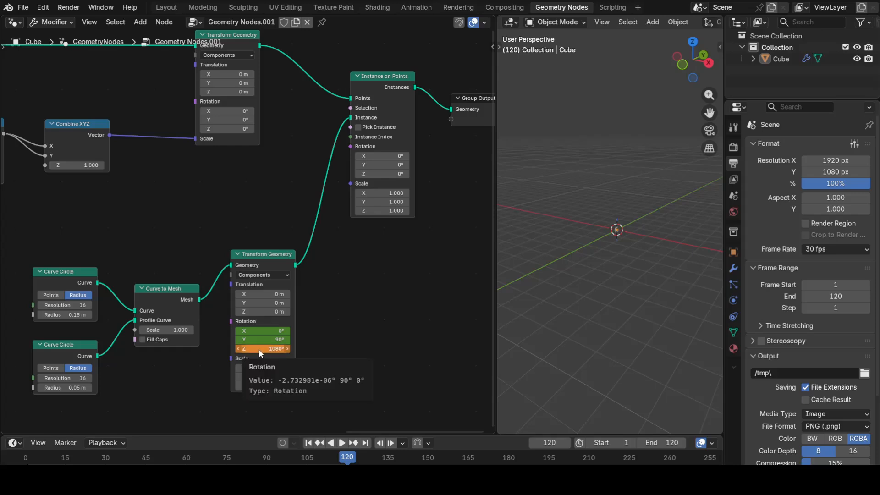
pyautogui.scroll(2, 339, 342)
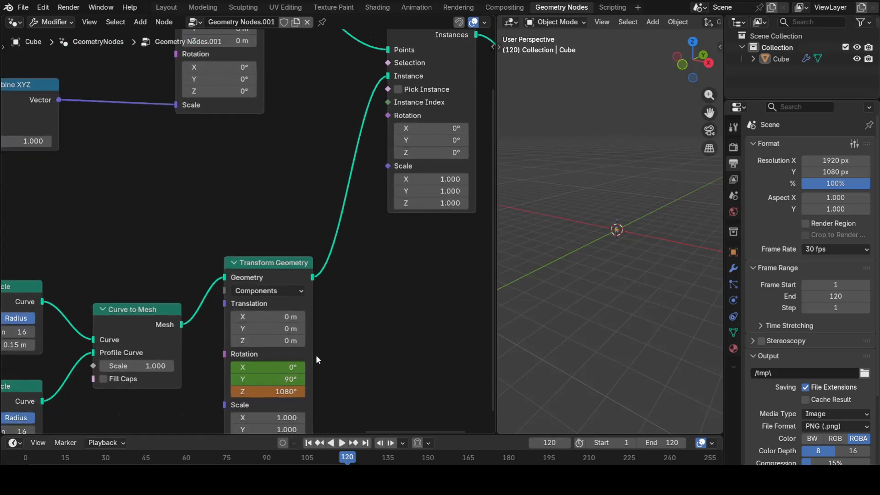
pyautogui.moveTo(333, 373); pyautogui.dragTo(334, 295, button='middle')
pyautogui.scroll(2, 273, 315)
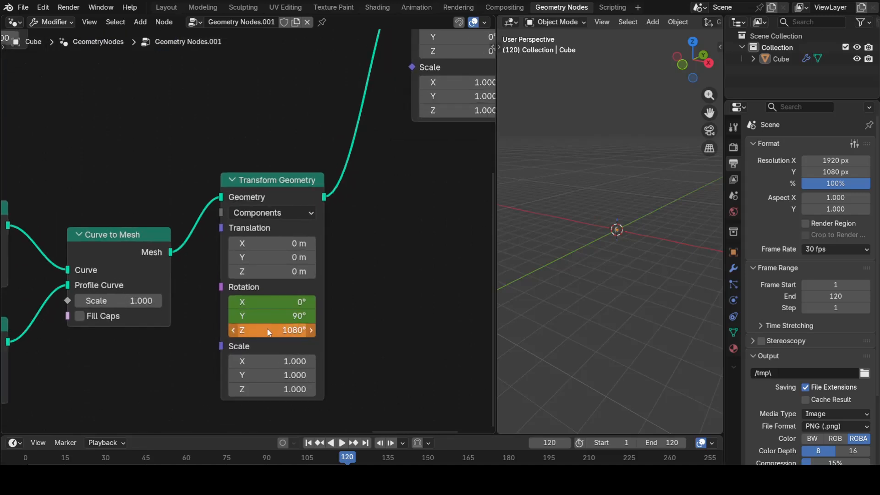
pyautogui.press('i')
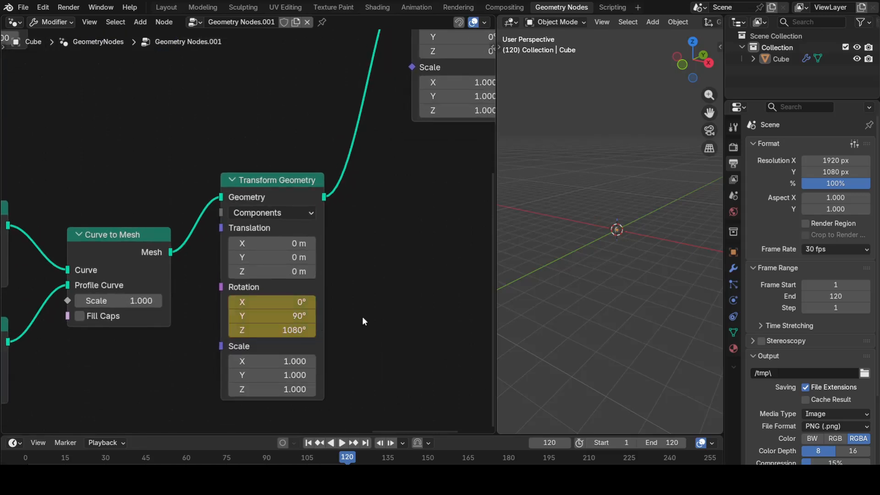
# Play the animation to check the spin of the torus instances, and return to frame 1.
pyautogui.click(342, 443)
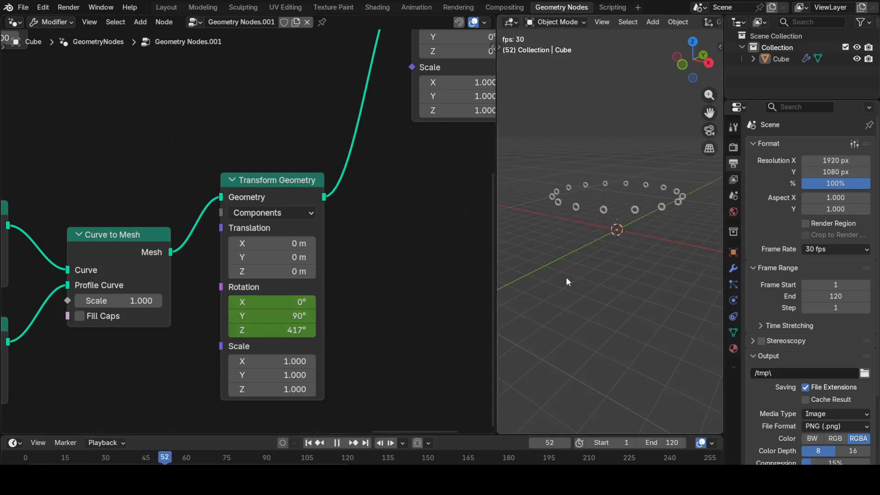
pyautogui.scroll(4, 596, 264)
pyautogui.scroll(-2, 596, 265)
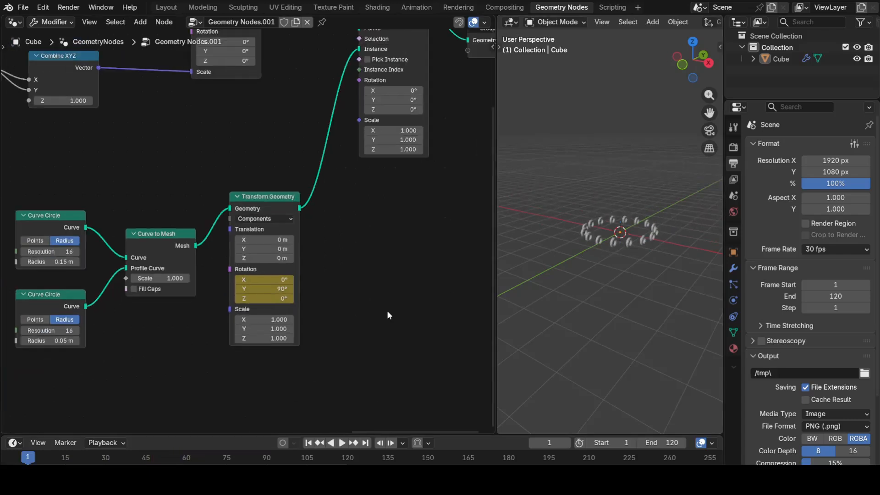
# Move Instance on Points and Group Output together along X, farther away from the Transform Geometry nodes.
pyautogui.scroll(-6, 386, 282)
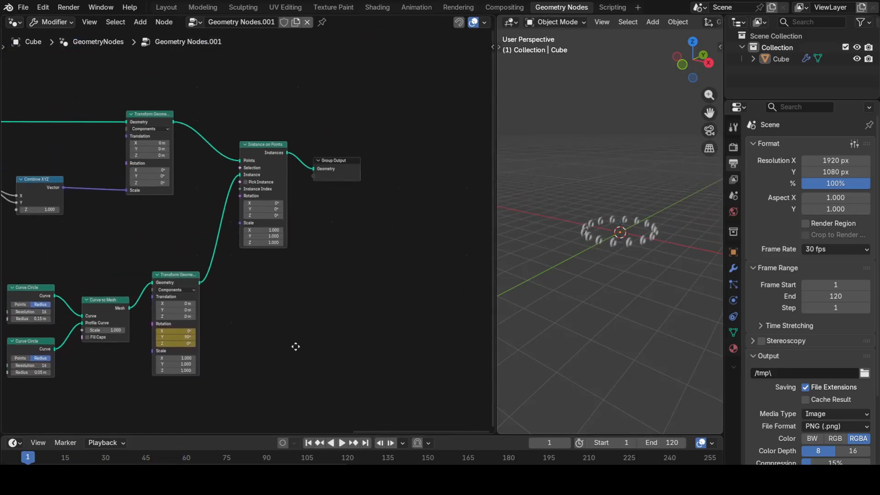
pyautogui.moveTo(249, 121); pyautogui.dragTo(331, 293)
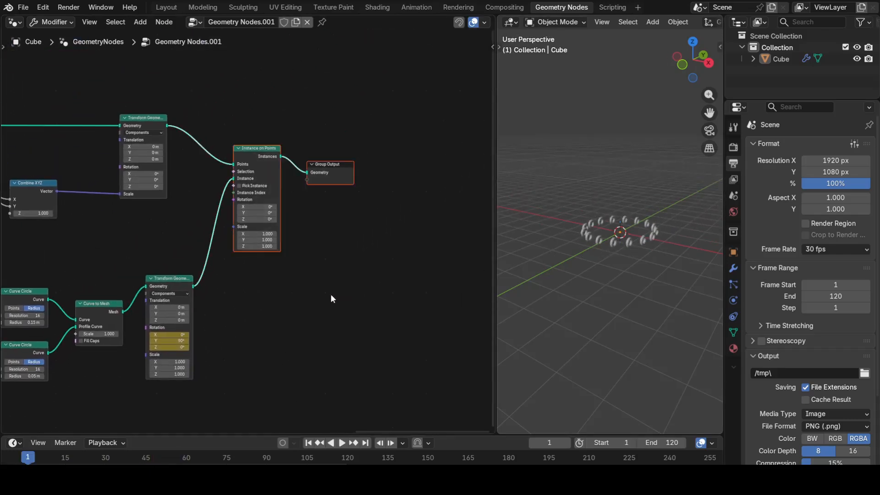
pyautogui.press('g')
pyautogui.press('x')
pyautogui.click(429, 269)
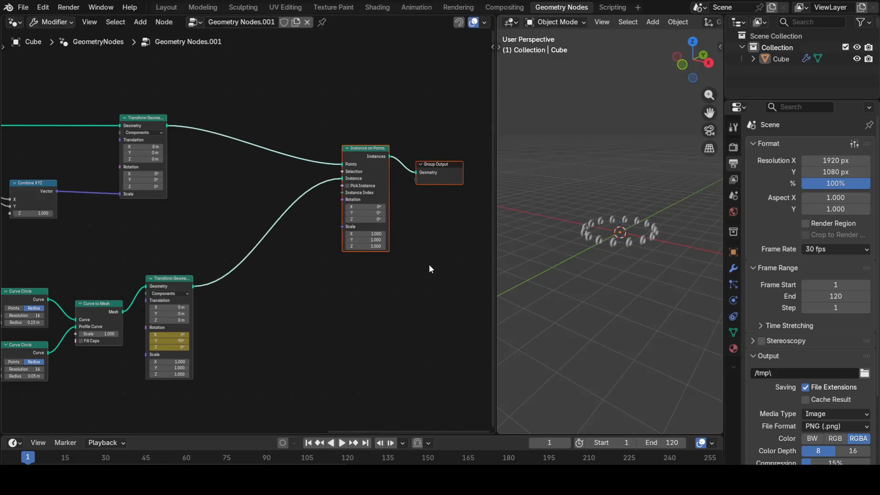
# Insert a Set Material node between the torus Transform Geometry node and the Instance input of Instance on Points.
pyautogui.hotkey('shift', 'a')
pyautogui.write('set mat')
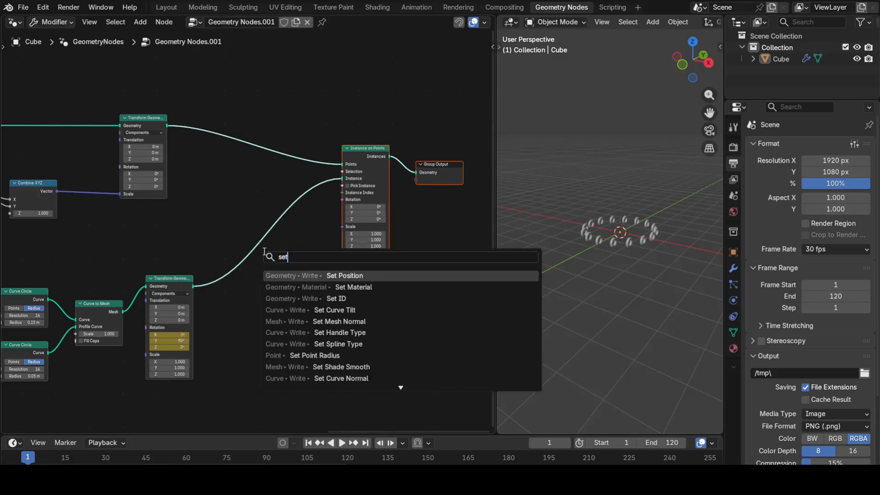
pyautogui.press('Return')
pyautogui.click(267, 260)
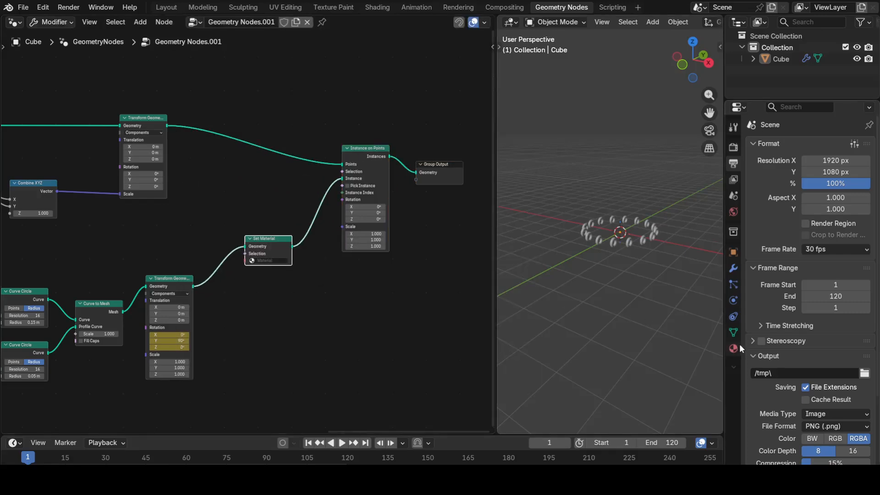
# Rename the cube's material as rings and assign it in the Set Material node.
pyautogui.click(733, 348)
pyautogui.click(777, 194)
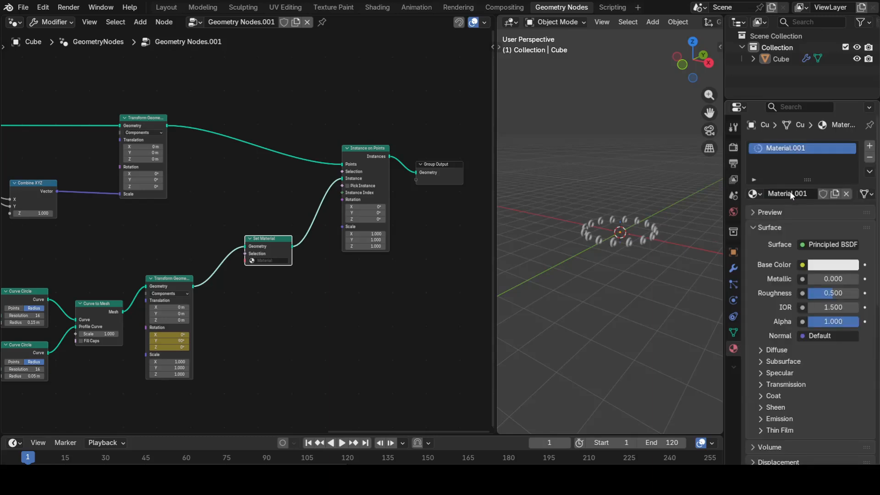
pyautogui.write('rings')
pyautogui.press('Return')
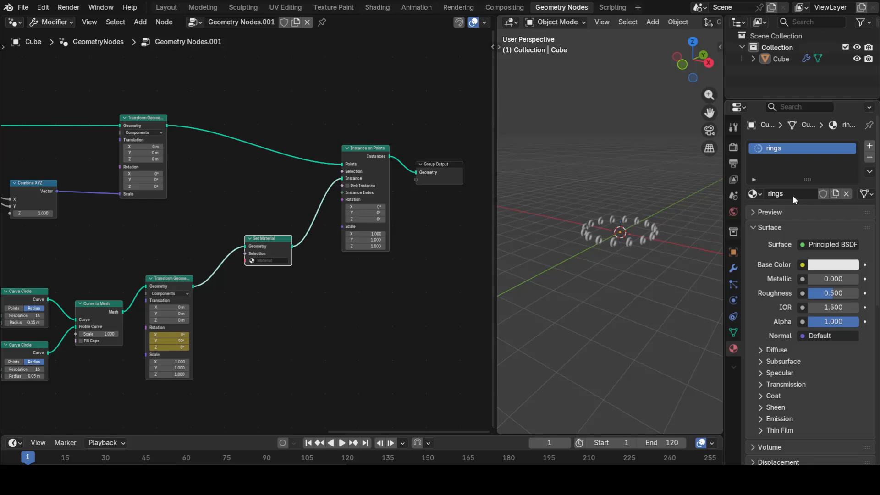
pyautogui.click(260, 261)
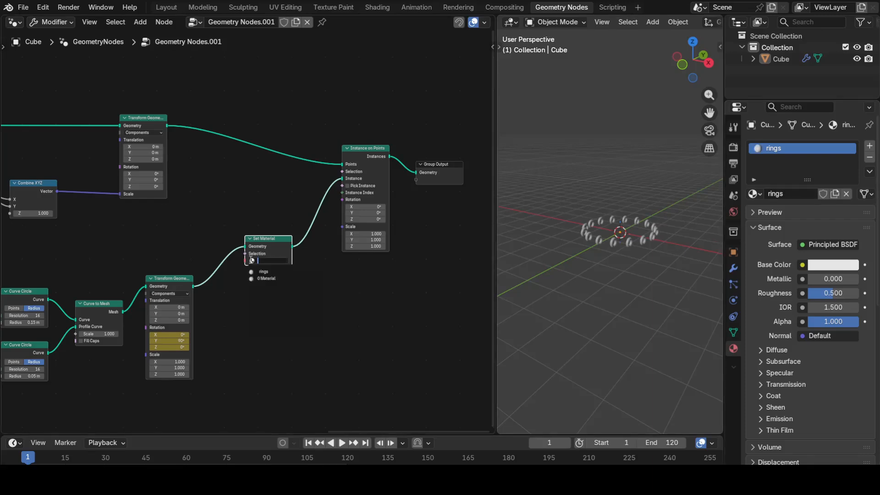
pyautogui.click(262, 272)
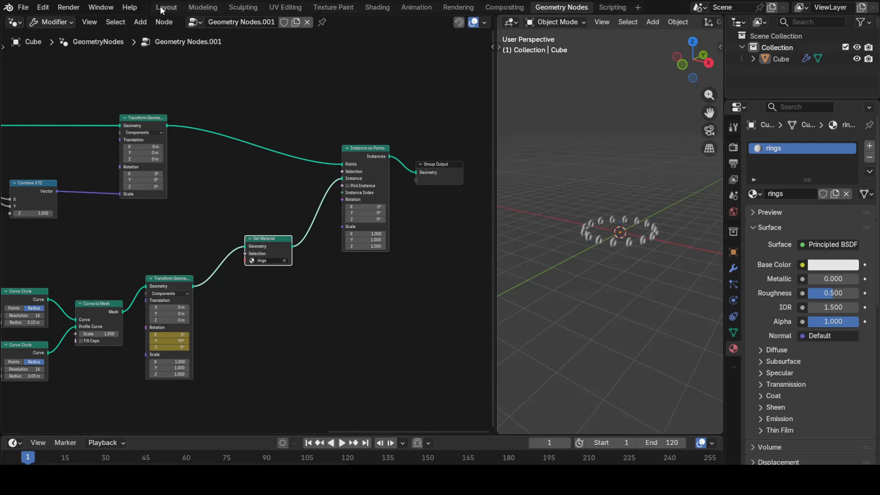
# In the Shading workspace, set the Base Color of the rings material's Principled BSDF to light green.
pyautogui.click(377, 8)
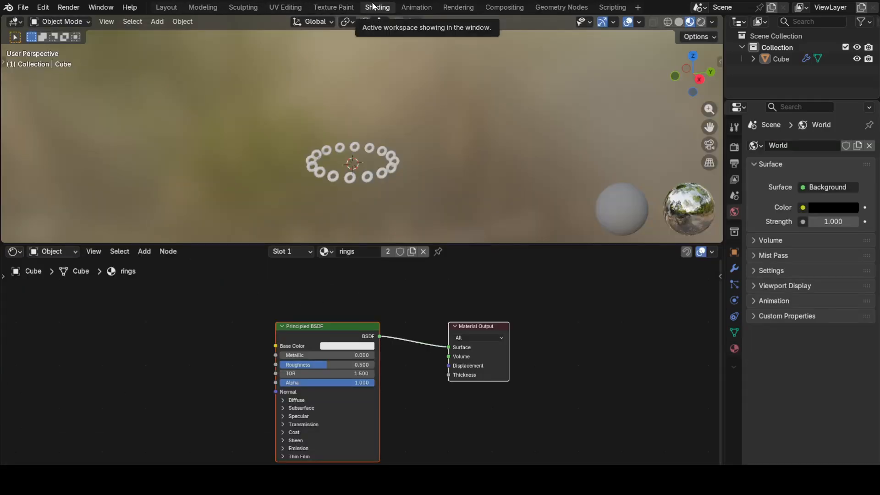
pyautogui.moveTo(481, 326); pyautogui.dragTo(531, 319)
pyautogui.click(524, 304)
pyautogui.click(413, 321)
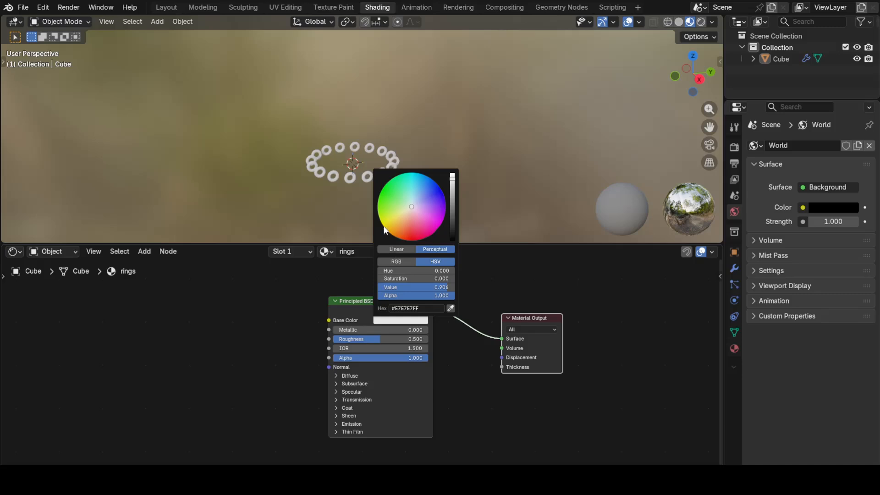
pyautogui.moveTo(386, 200); pyautogui.dragTo(397, 200)
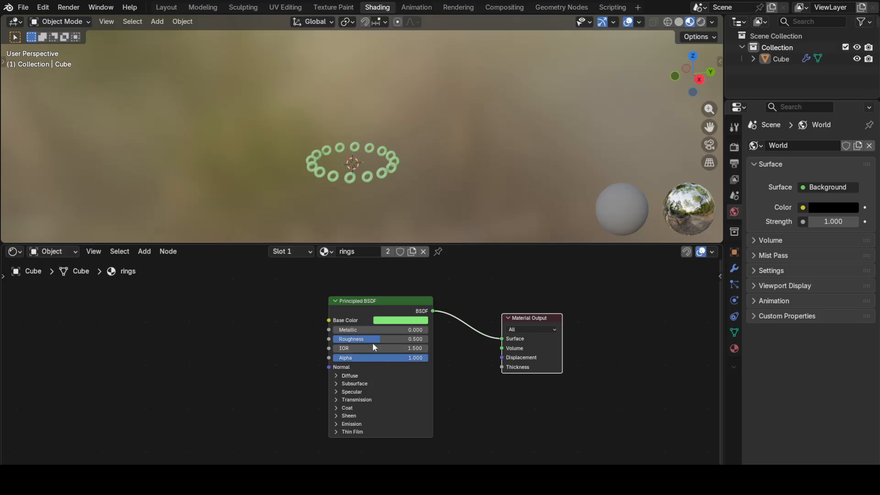
# Set the Principled BSDF's Roughness to 1.000 and its Metallic to about 0.48.
pyautogui.moveTo(373, 344); pyautogui.dragTo(427, 343)
pyautogui.scroll(2, 343, 333)
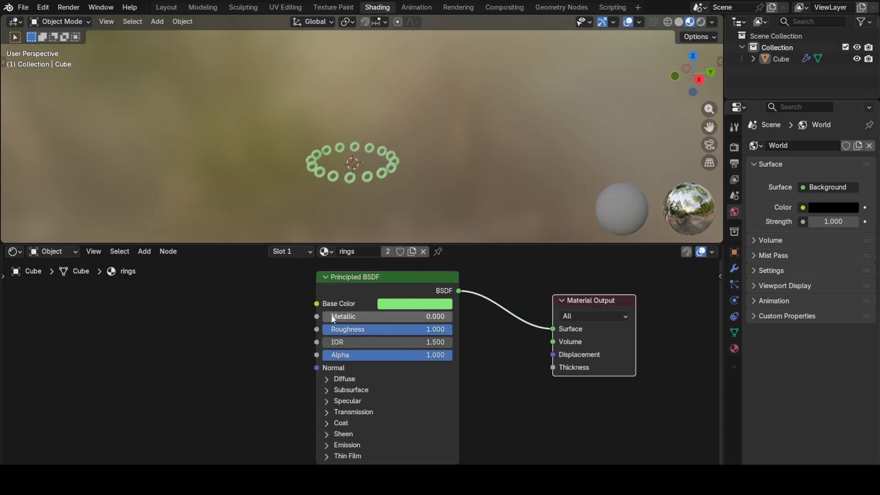
pyautogui.moveTo(332, 316); pyautogui.dragTo(385, 318)
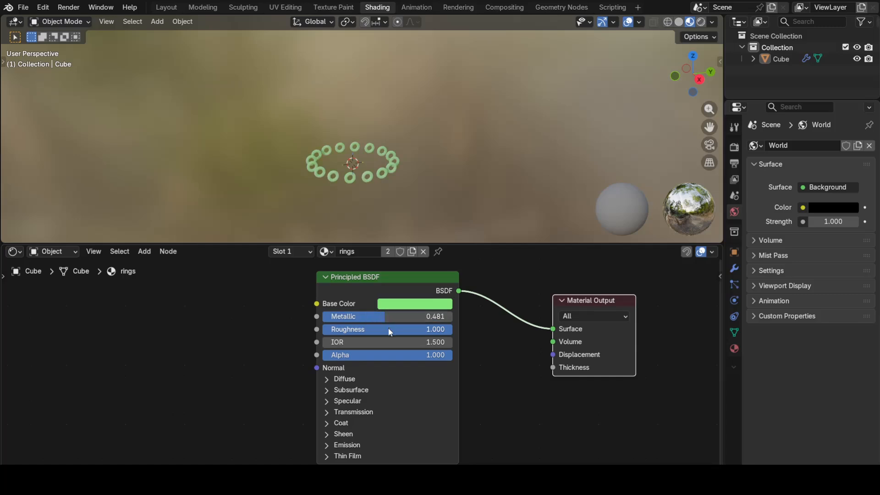
# Set the Emission Color of the rings material's Principled BSDF to light green.
pyautogui.click(328, 447)
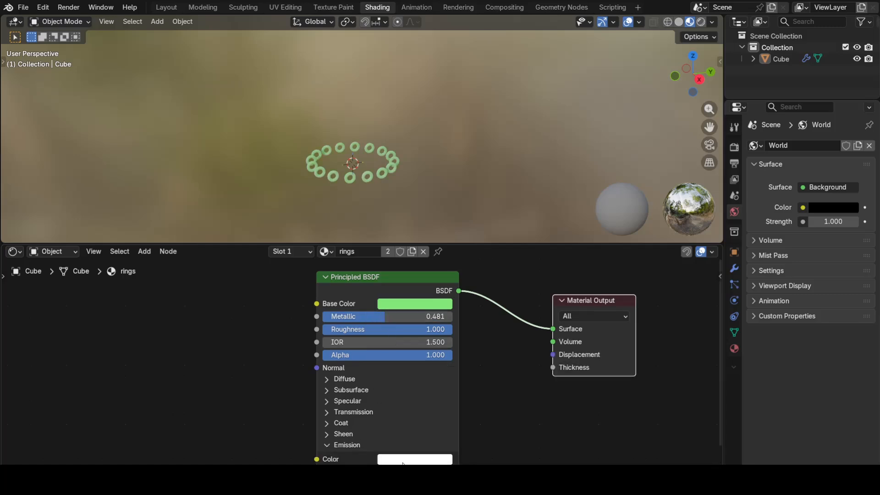
pyautogui.scroll(-1, 402, 463)
pyautogui.click(419, 453)
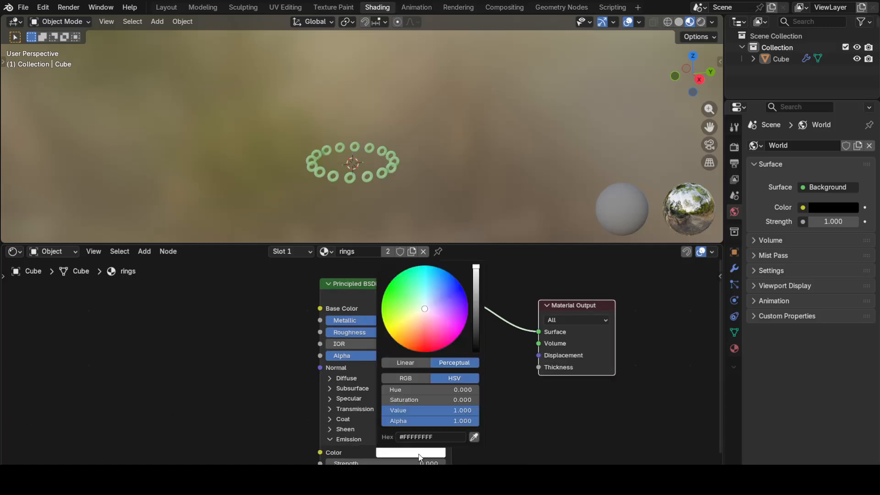
pyautogui.click(404, 302)
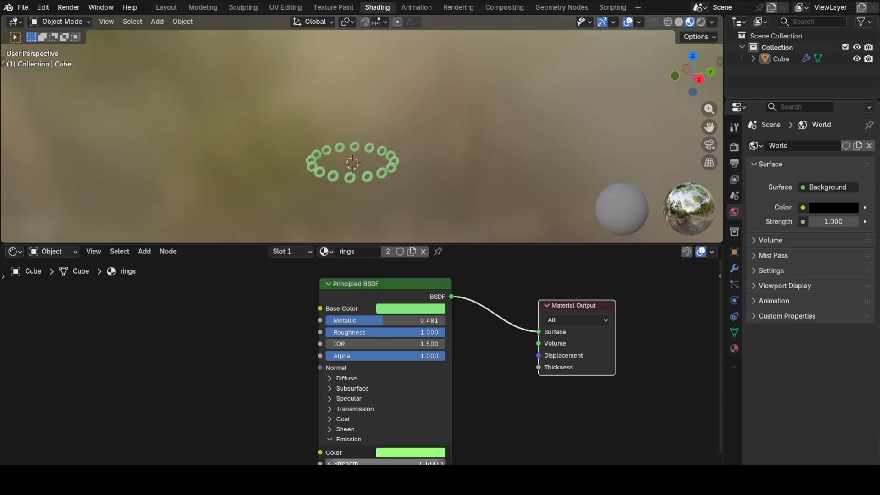
# Set the Emission Strength of the rings material's Principled BSDF to 2.000.
pyautogui.click(429, 462)
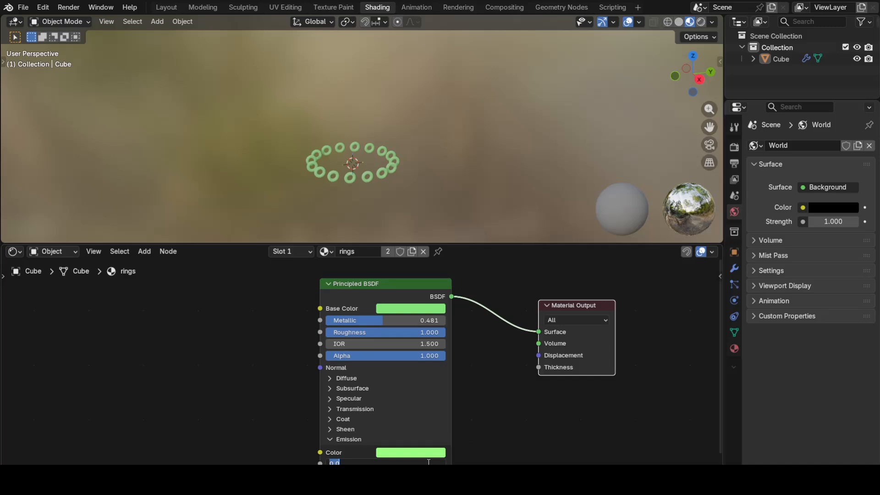
pyautogui.write('3')
pyautogui.press('Return')
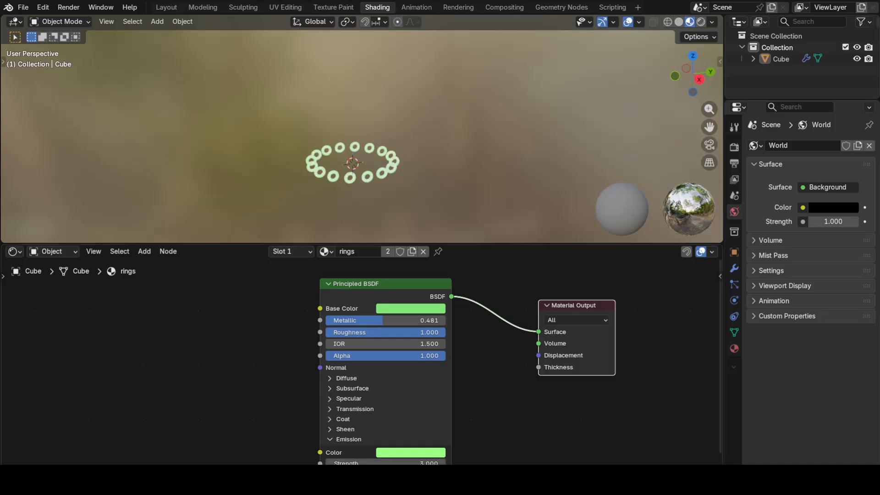
pyautogui.click(412, 462)
pyautogui.write('2')
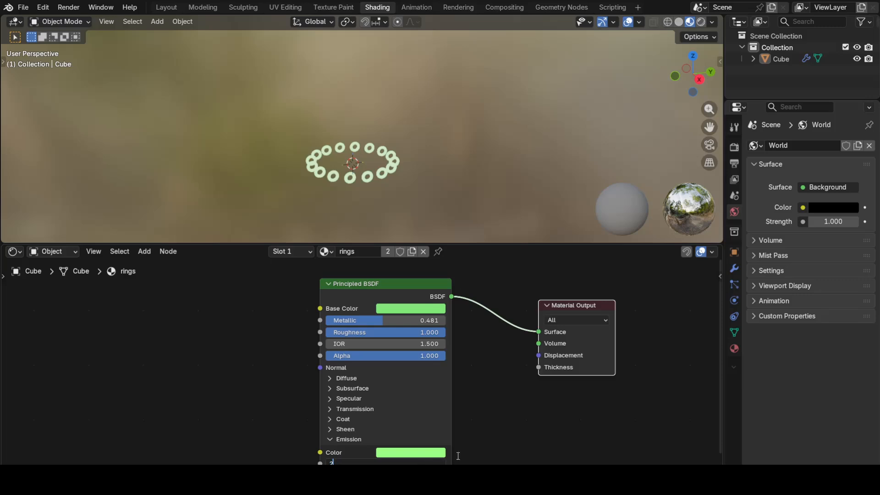
pyautogui.press('Return')
pyautogui.scroll(3, 476, 445)
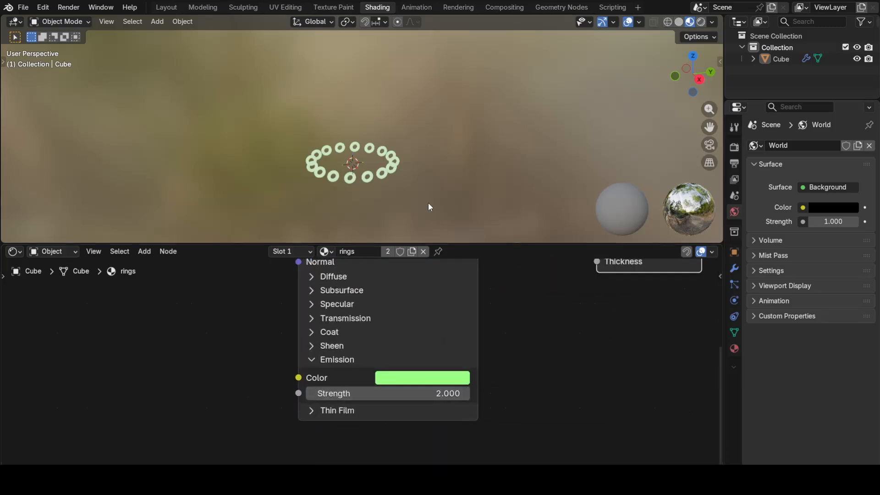
# Show the Shading viewport in Rendered mode and play the animation briefly to check the glowing rings.
pyautogui.click(702, 23)
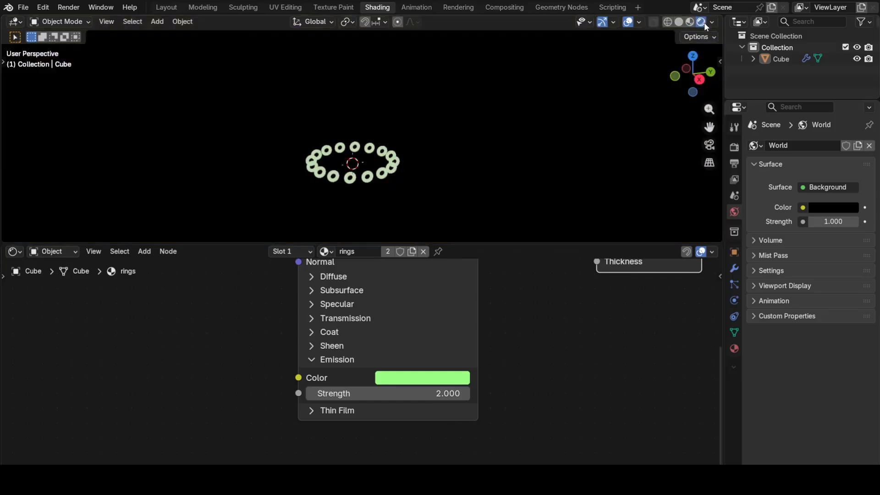
pyautogui.press('space')
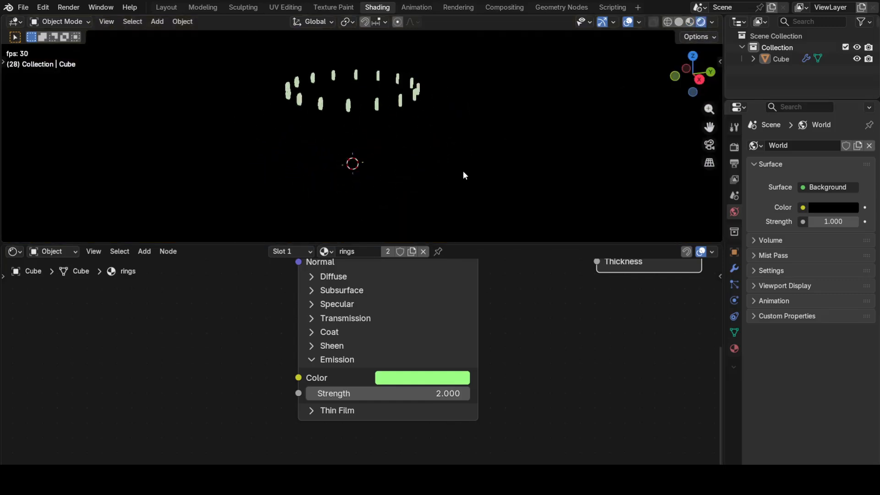
pyautogui.press('space')
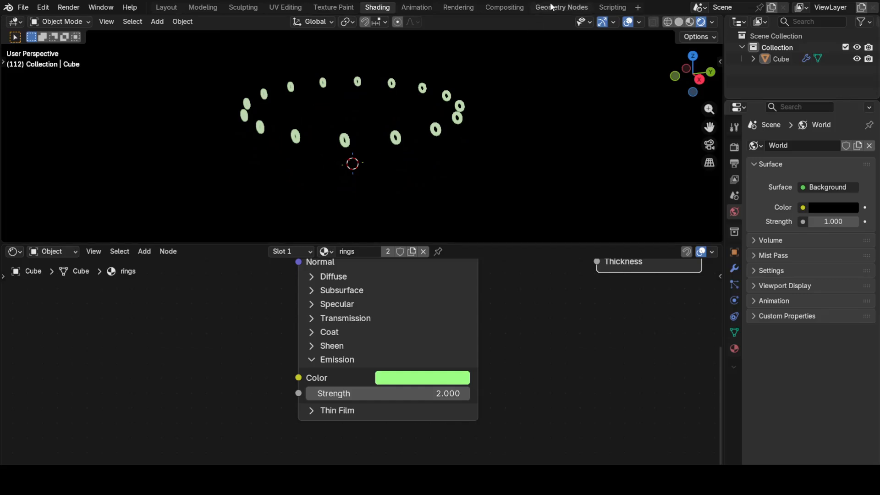
# In the Geometry Nodes workspace, return the animation to frame 1 and display the 3D viewport in Rendered shading.
pyautogui.click(561, 8)
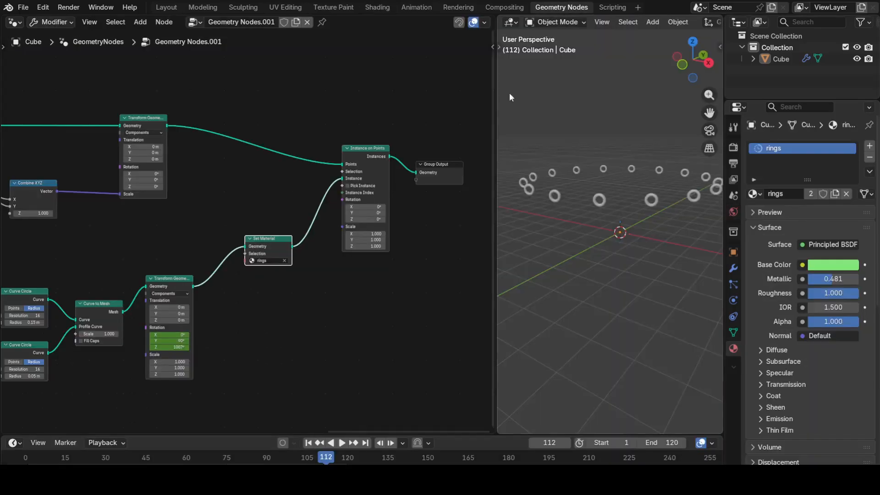
pyautogui.click(308, 443)
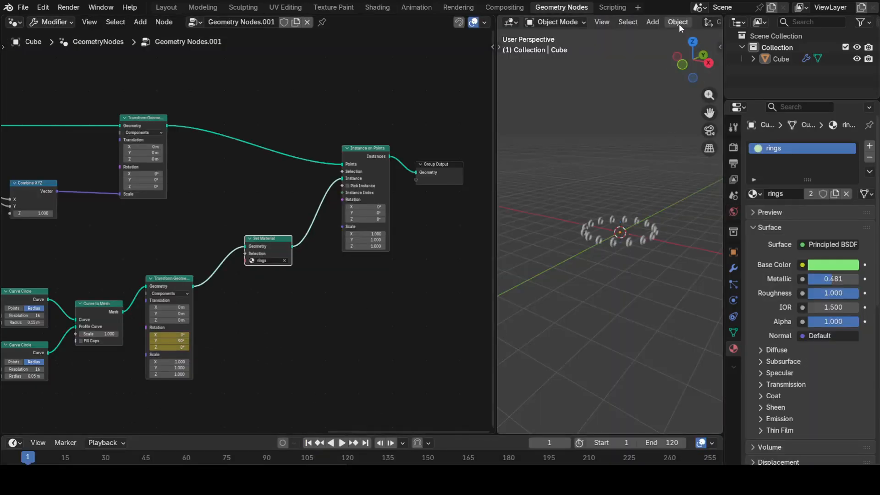
pyautogui.scroll(-5, 692, 23)
pyautogui.scroll(-3, 693, 23)
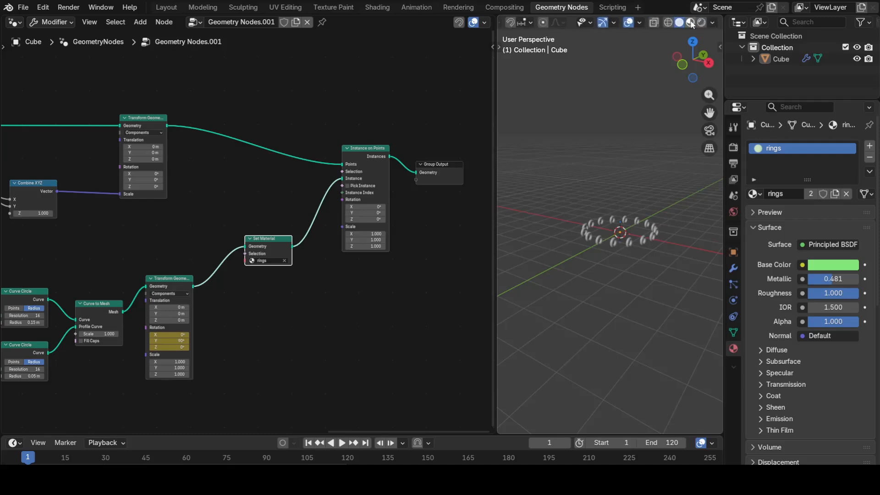
pyautogui.click(701, 22)
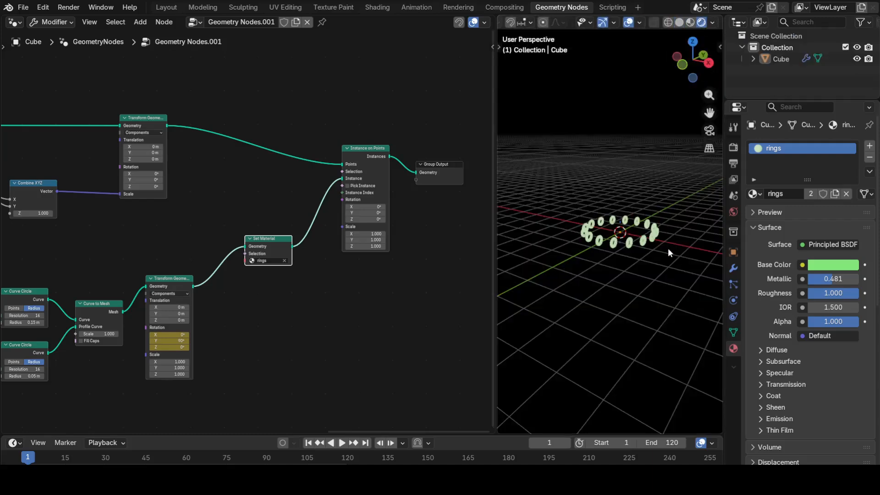
pyautogui.press('space')
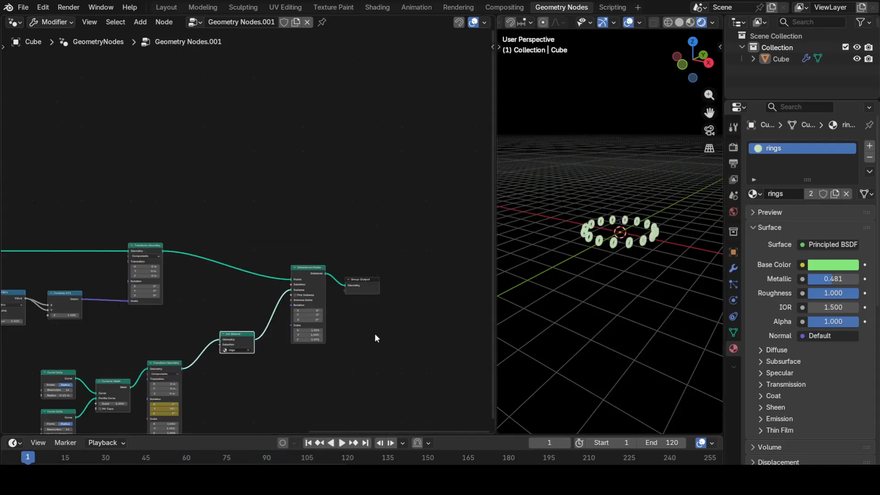
# Move the Group Output node farther away and insert a Join Geometry node between it and Instance on Points.
pyautogui.moveTo(375, 333); pyautogui.dragTo(247, 323, button='middle')
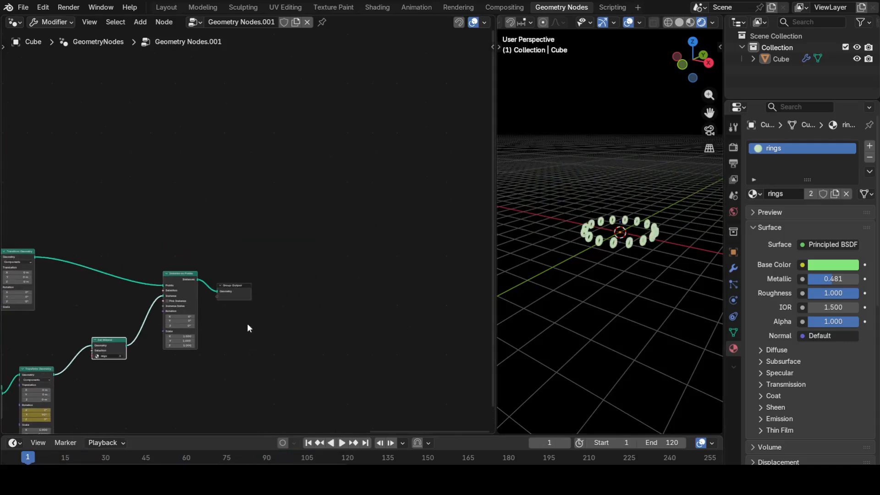
pyautogui.moveTo(243, 293); pyautogui.dragTo(351, 305)
pyautogui.scroll(2, 258, 317)
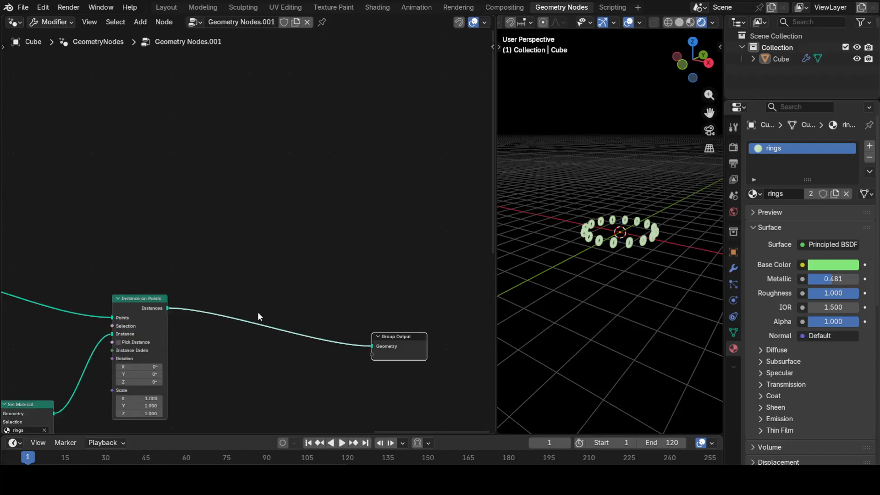
pyautogui.scroll(1, 266, 330)
pyautogui.hotkey('shift', 'a')
pyautogui.write('joind')
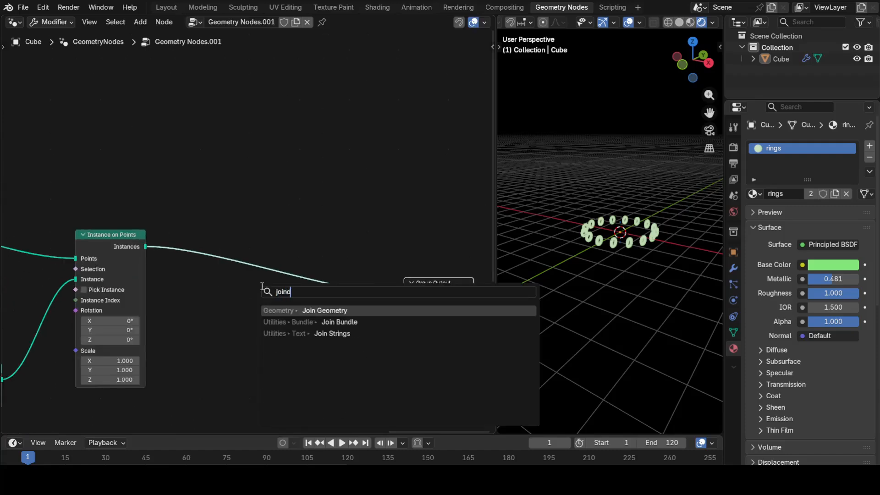
pyautogui.press('BackSpace')
pyautogui.press('Return')
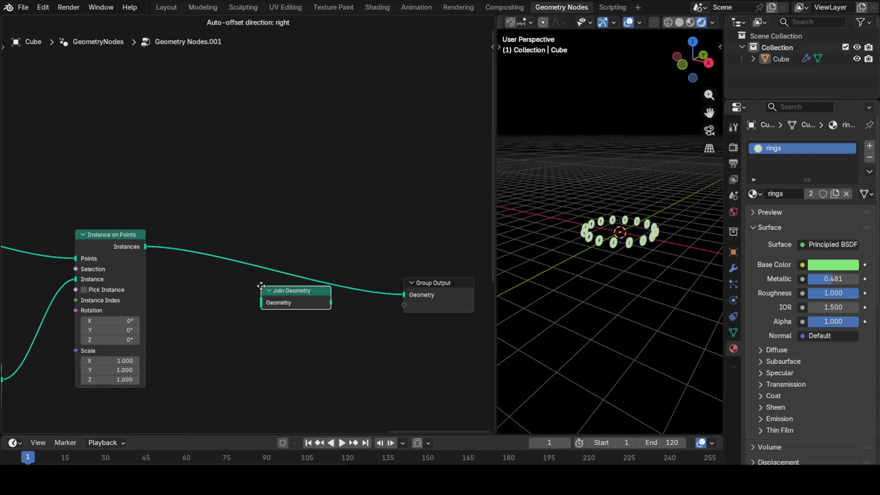
pyautogui.click(264, 272)
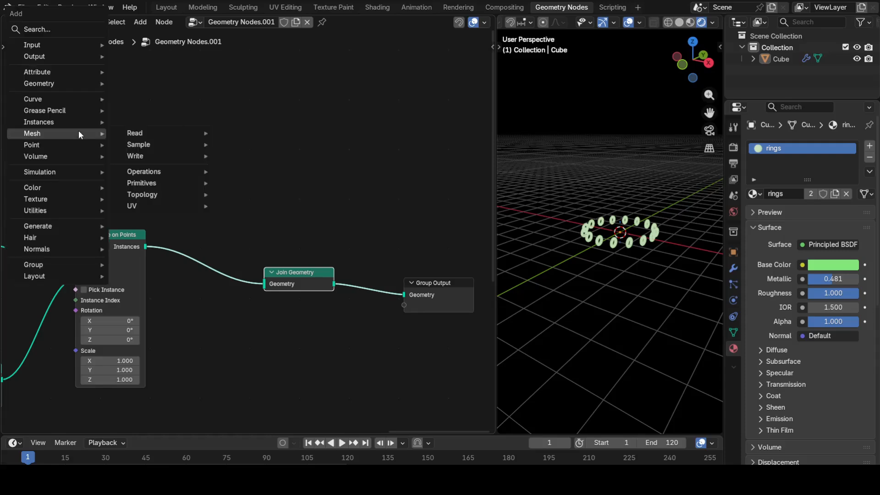
# Add a Mesh Circle node above Instance on Points and set its Radius to 0.3 m.
pyautogui.write('mesh')
pyautogui.press('Return')
pyautogui.click(79, 130)
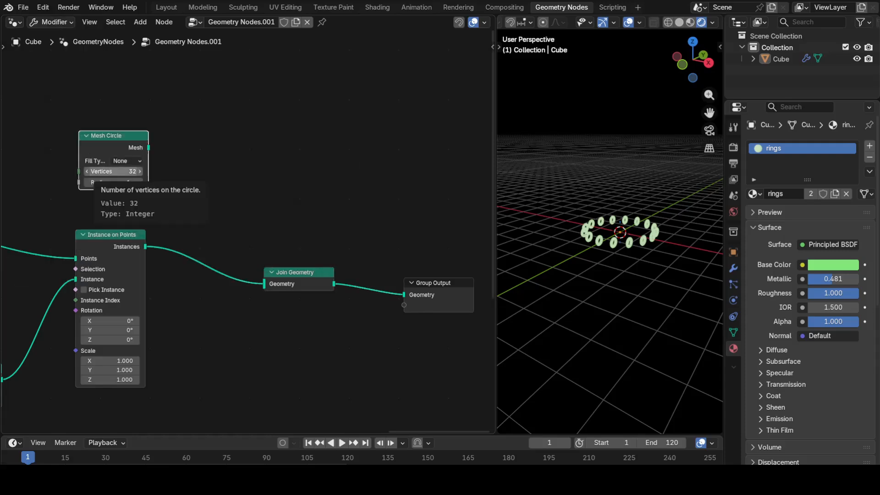
pyautogui.click(119, 182)
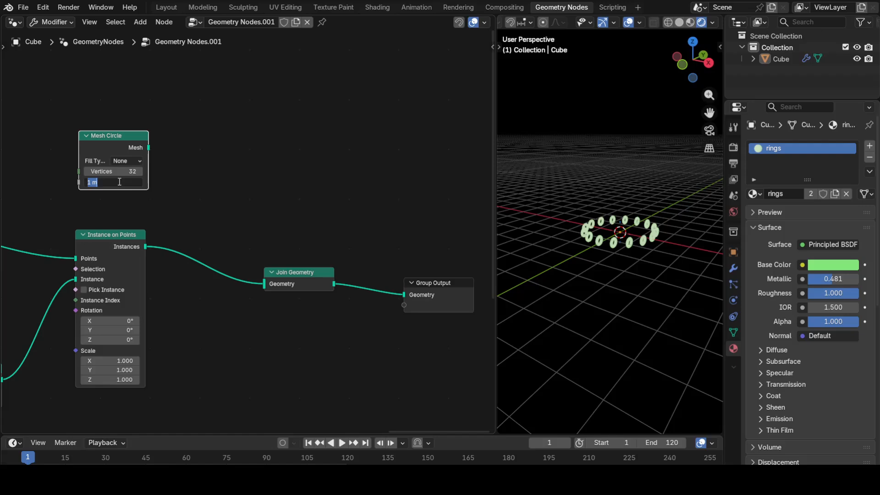
pyautogui.write('0.3')
pyautogui.press('Return')
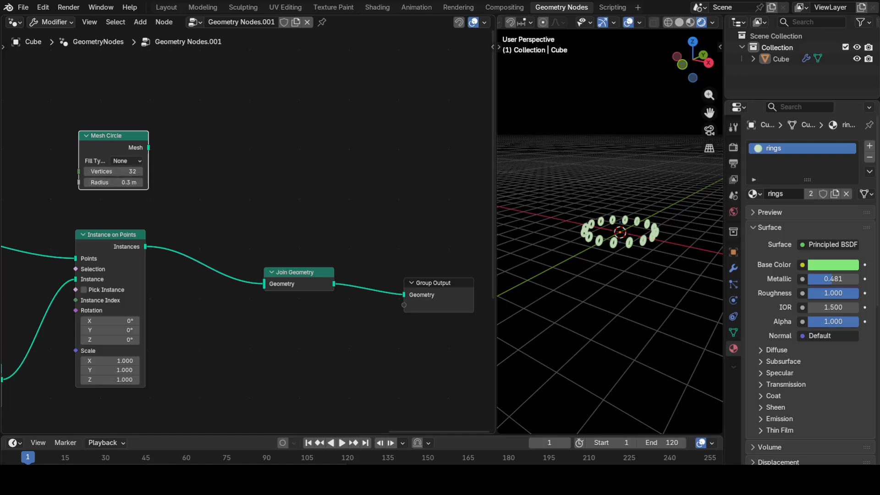
# Set the Mesh Circle's Fill Type to Triangles and connect its Mesh output to the Join Geometry input.
pyautogui.click(134, 160)
pyautogui.click(128, 194)
pyautogui.moveTo(148, 147); pyautogui.dragTo(265, 284)
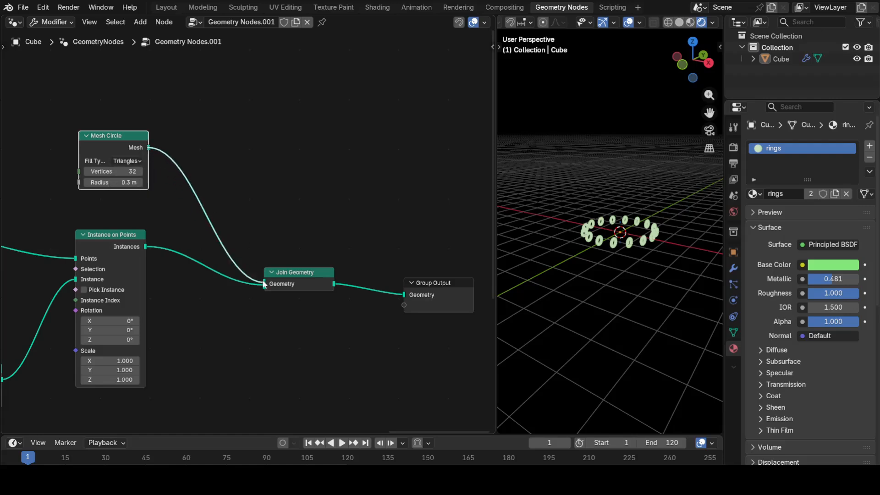
# Switch the 3D viewport to Solid shading and view the filled circle inside the rings from above.
pyautogui.scroll(5, 641, 234)
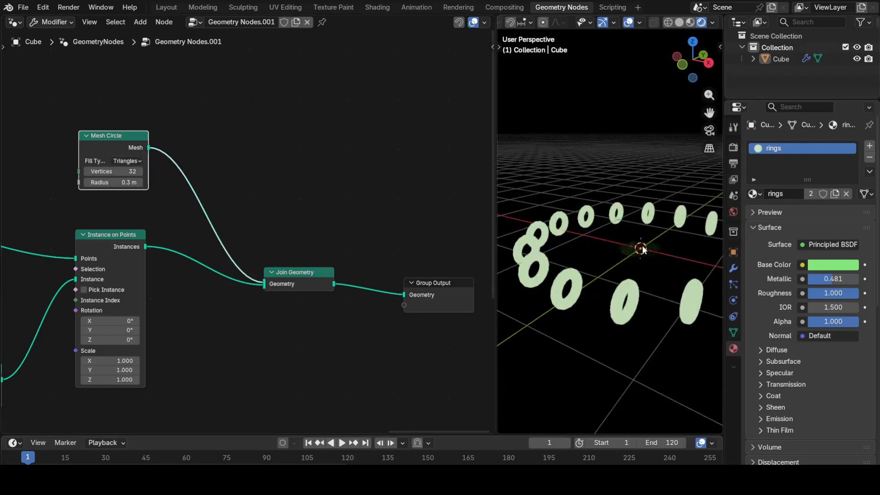
pyautogui.moveTo(652, 260); pyautogui.dragTo(633, 65, button='middle')
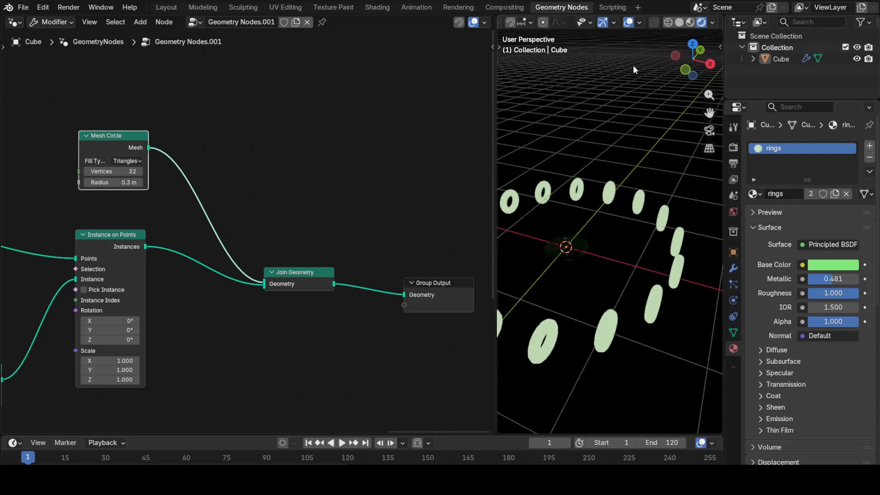
pyautogui.click(678, 22)
pyautogui.moveTo(589, 270); pyautogui.dragTo(640, 271, button='middle')
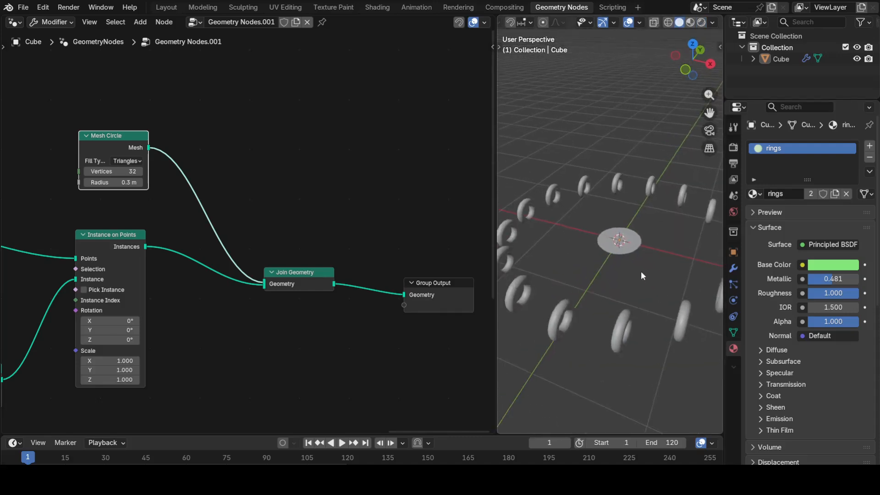
# Try a Radius of 3 m and 1 m on the Mesh Circle node.
pyautogui.click(125, 182)
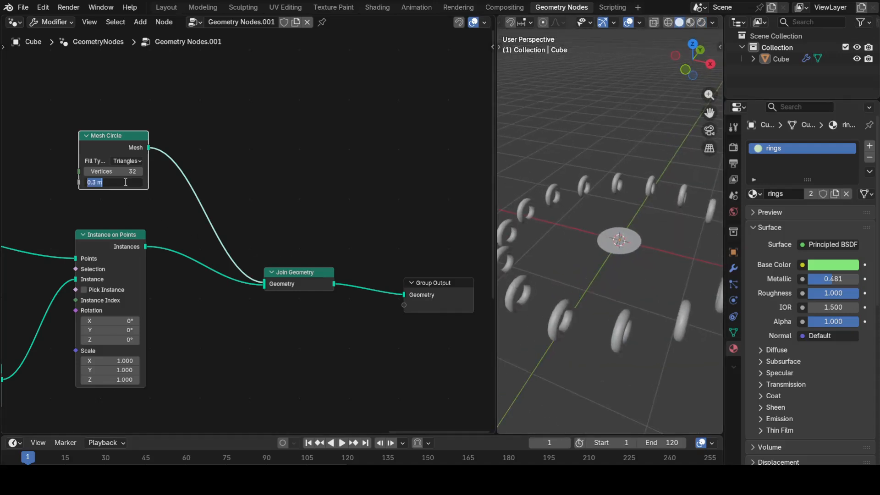
pyautogui.write('3')
pyautogui.press('Return')
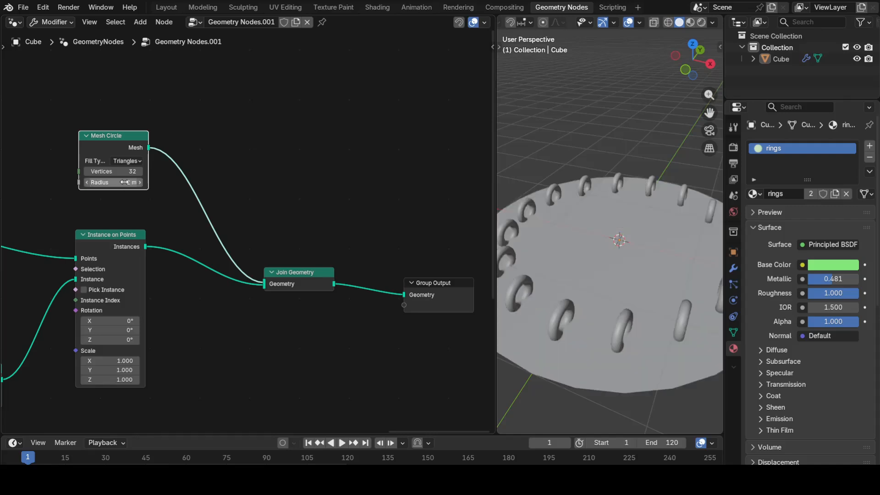
pyautogui.click(124, 182)
pyautogui.write('1')
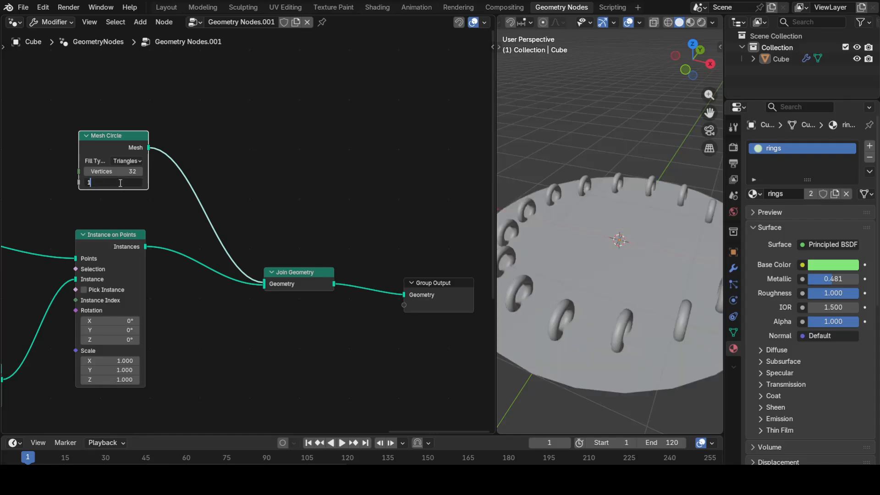
pyautogui.press('Return')
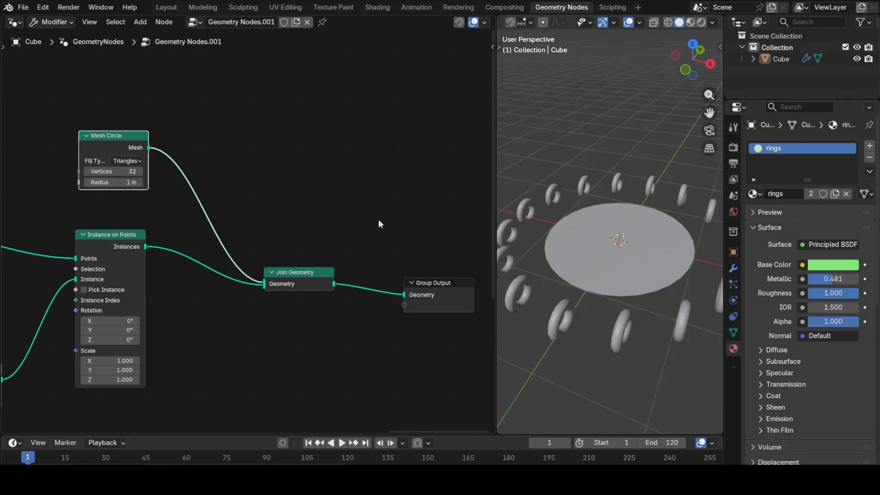
# Set the Mesh Circle node's Radius to 1.5 m.
pyautogui.click(122, 183)
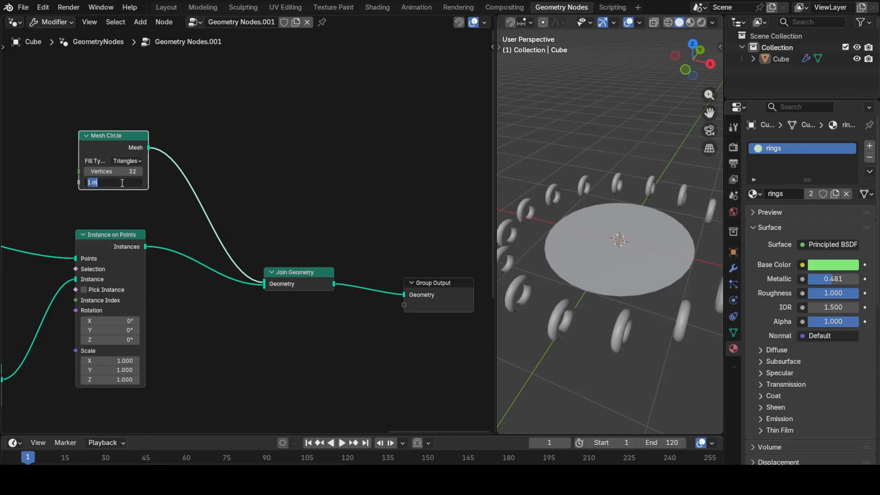
pyautogui.write('1.5')
pyautogui.press('Return')
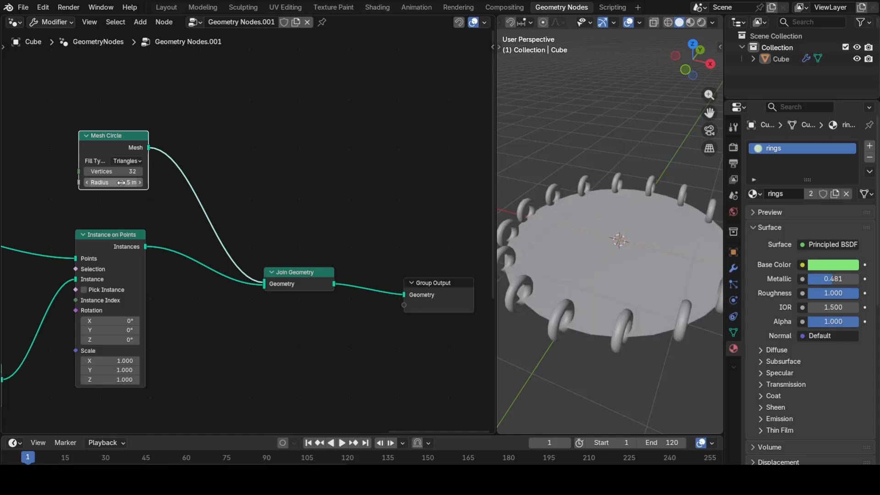
# Insert a Set Material node between the Mesh Circle and Join Geometry nodes.
pyautogui.hotkey('shift', 'a')
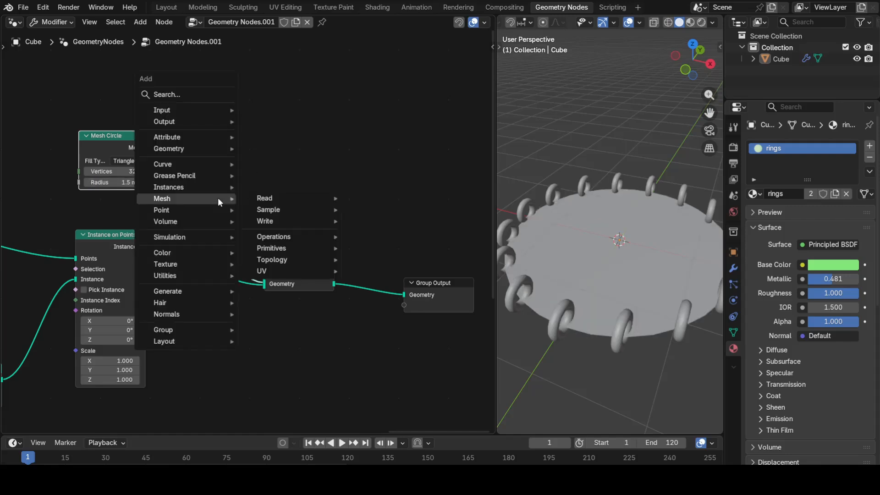
pyautogui.write('set')
pyautogui.click(308, 234)
pyautogui.click(201, 201)
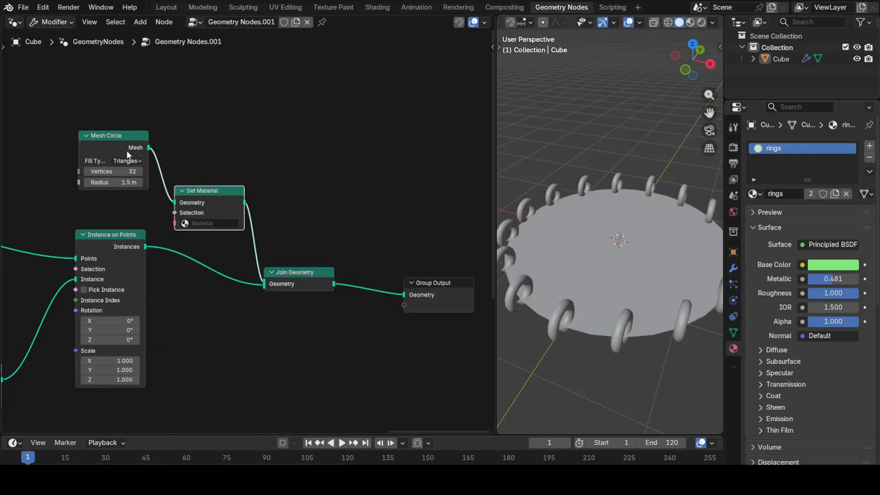
# Space out the Mesh Circle and its Set Material node, and add a second material slot with a new material named base.
pyautogui.moveTo(122, 136); pyautogui.dragTo(67, 121)
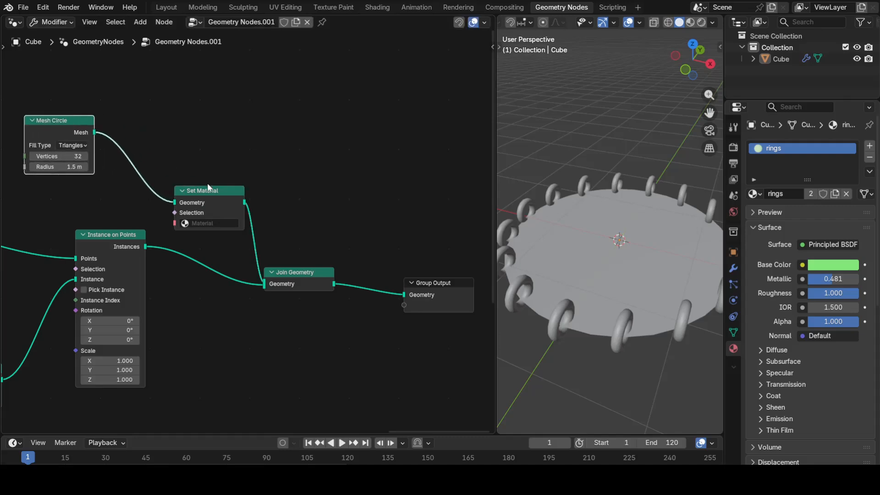
pyautogui.moveTo(210, 189); pyautogui.dragTo(182, 167)
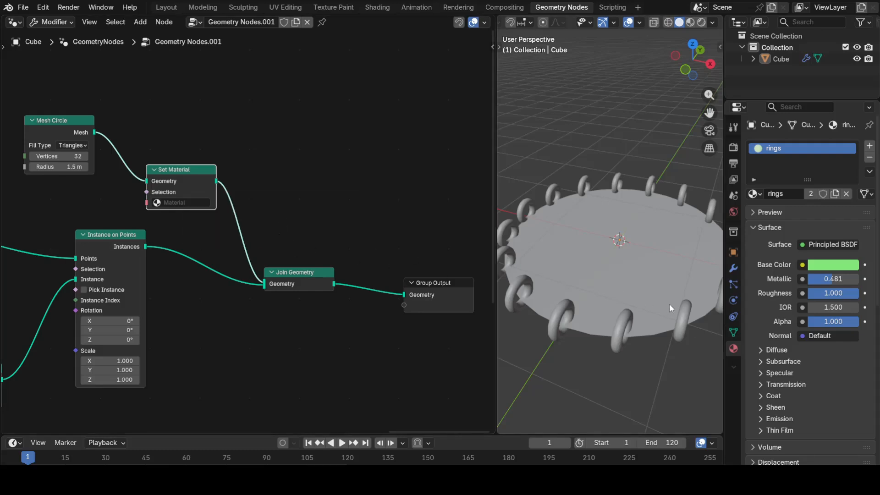
pyautogui.click(870, 150)
pyautogui.click(813, 219)
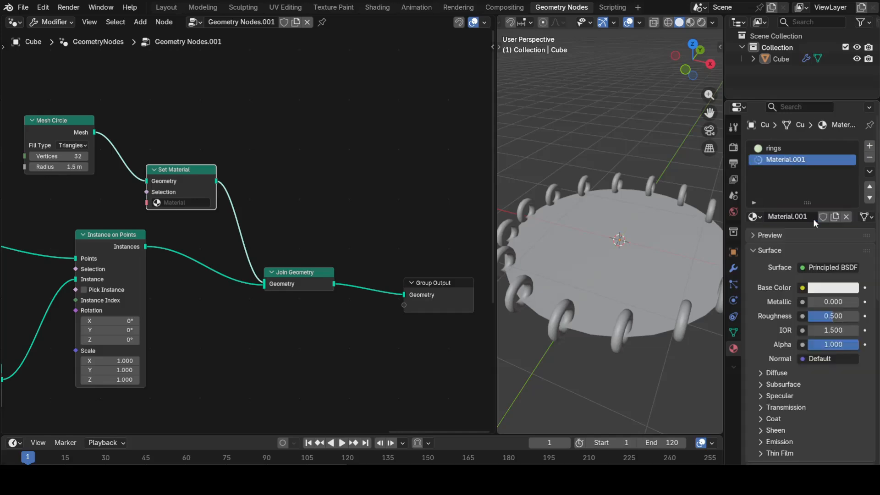
pyautogui.click(788, 216)
pyautogui.write('base')
pyautogui.press('Return')
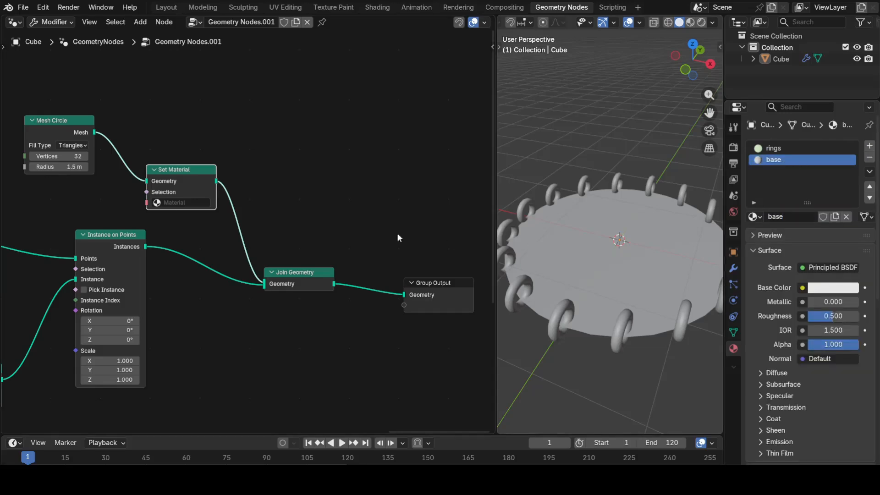
# Assign the base material to the Set Material node that follows the Mesh Circle.
pyautogui.click(159, 202)
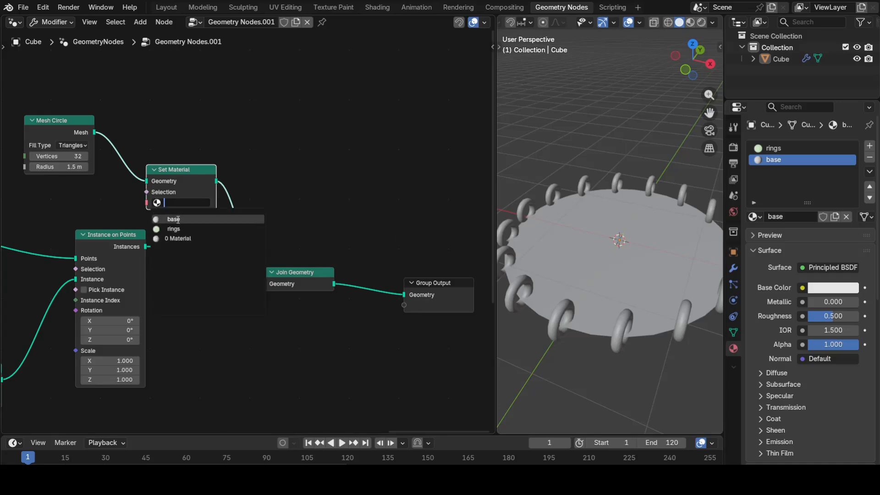
pyautogui.click(178, 220)
pyautogui.moveTo(200, 347); pyautogui.dragTo(308, 296, button='middle')
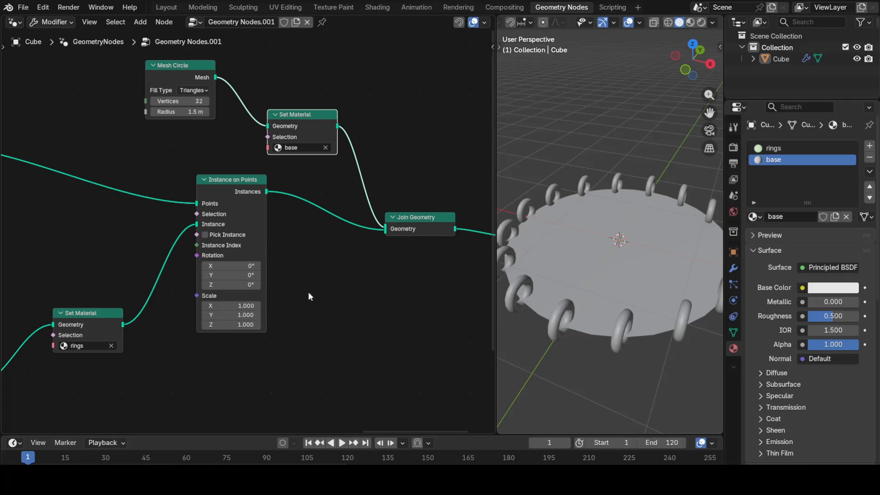
pyautogui.click(100, 313)
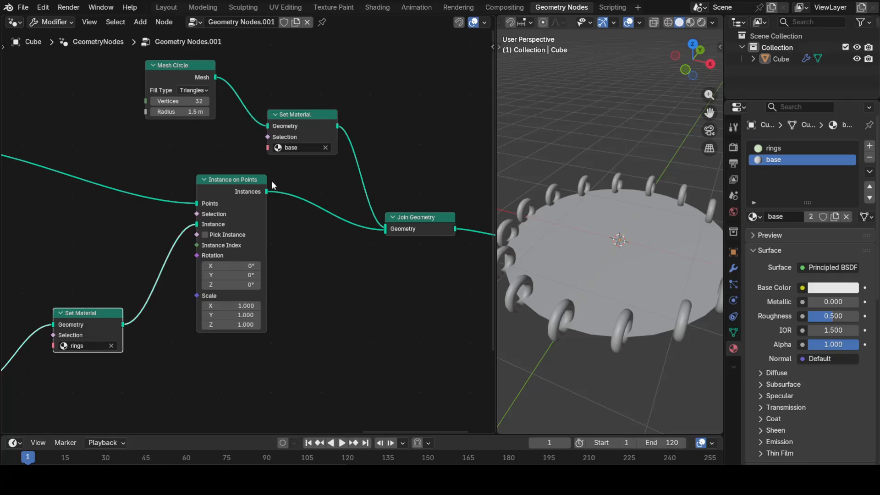
# Copy the hex code of the rings material's emission color in the Shading workspace.
pyautogui.click(375, 9)
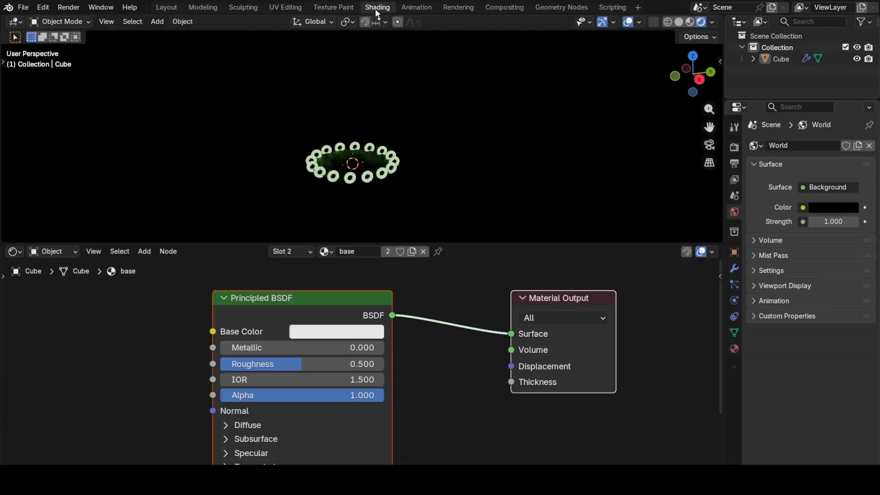
pyautogui.scroll(-2, 251, 337)
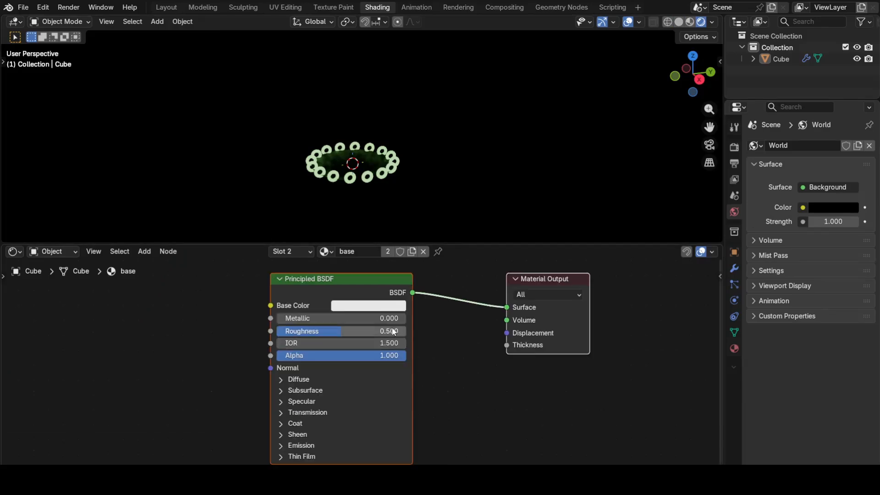
pyautogui.click(309, 254)
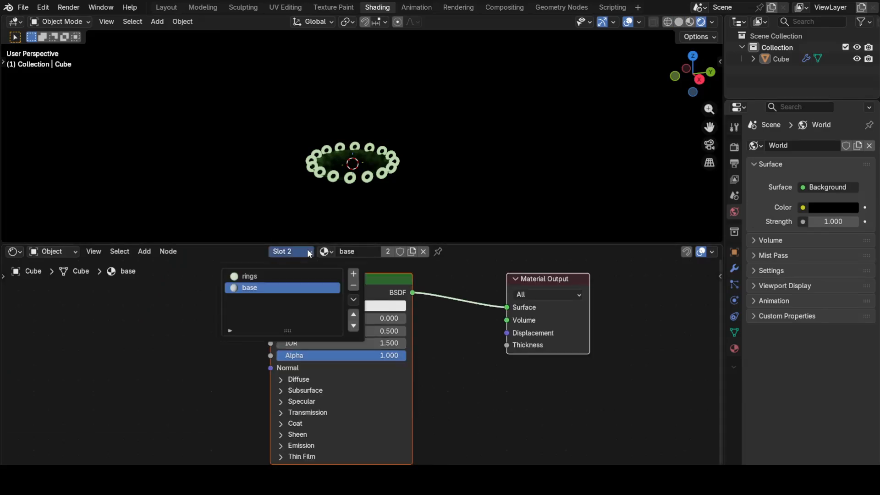
pyautogui.click(303, 278)
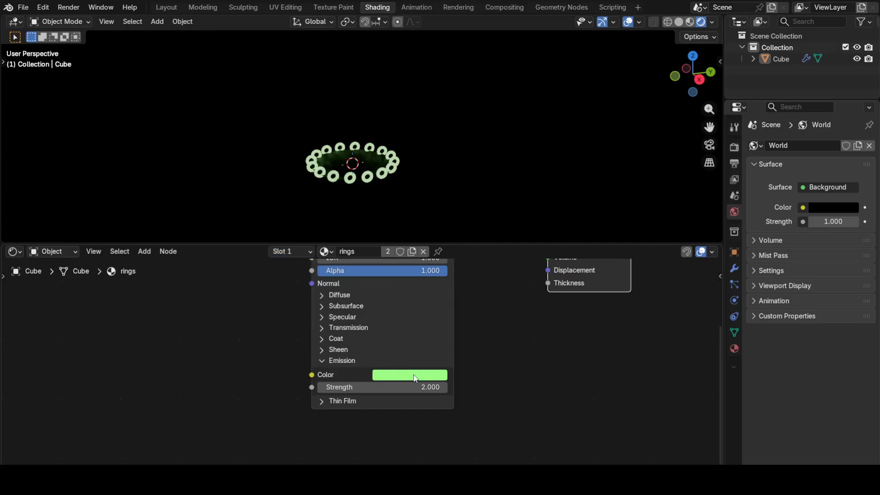
pyautogui.click(389, 376)
pyautogui.click(436, 358)
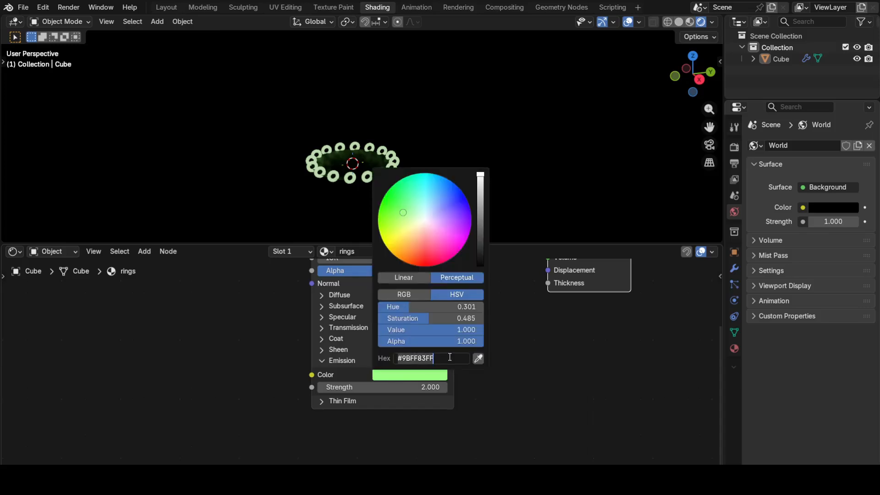
pyautogui.click(538, 361)
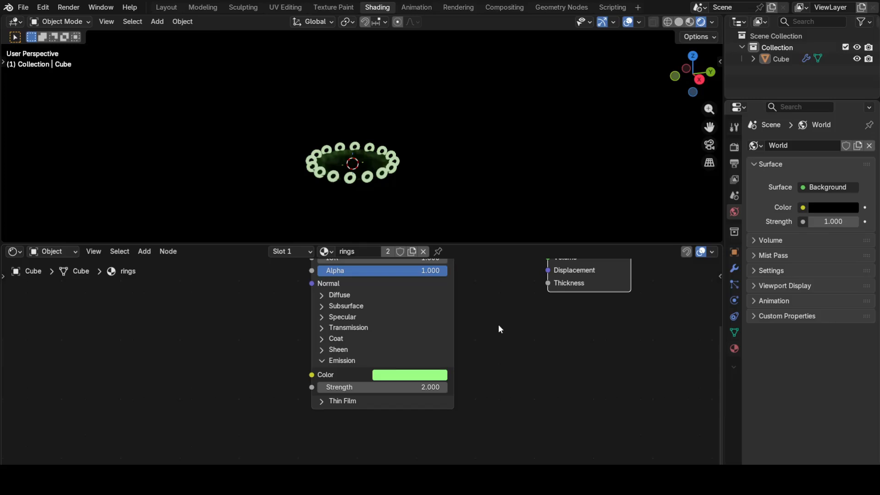
pyautogui.moveTo(498, 328); pyautogui.dragTo(499, 384, button='middle')
# Back in the Geometry Nodes workspace, set the base material's emission color to #9BFF83FF and its emission strength to 2.
pyautogui.click(556, 9)
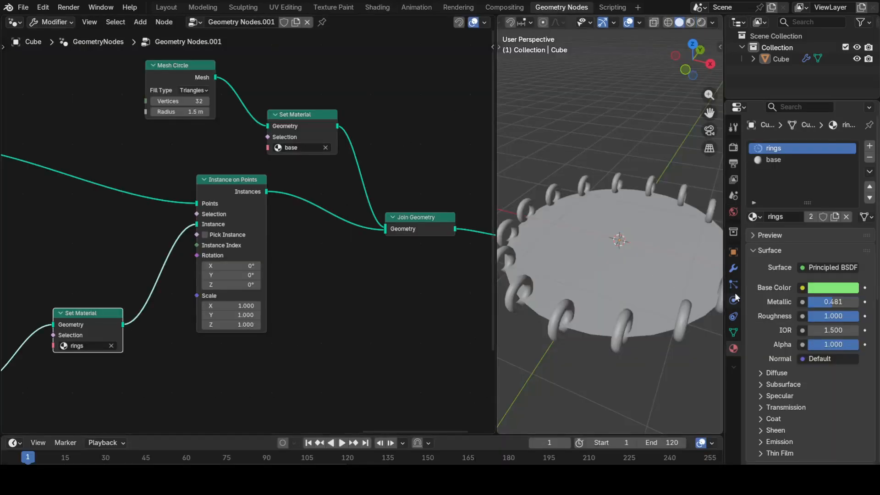
pyautogui.click(774, 160)
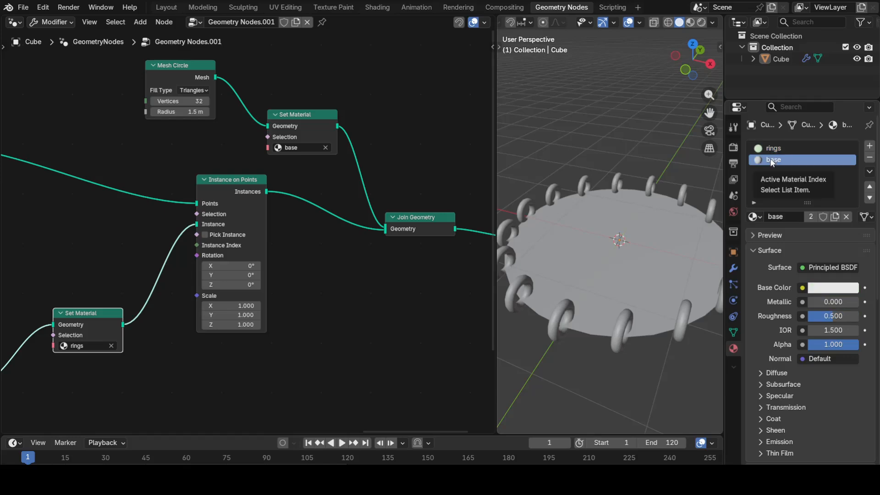
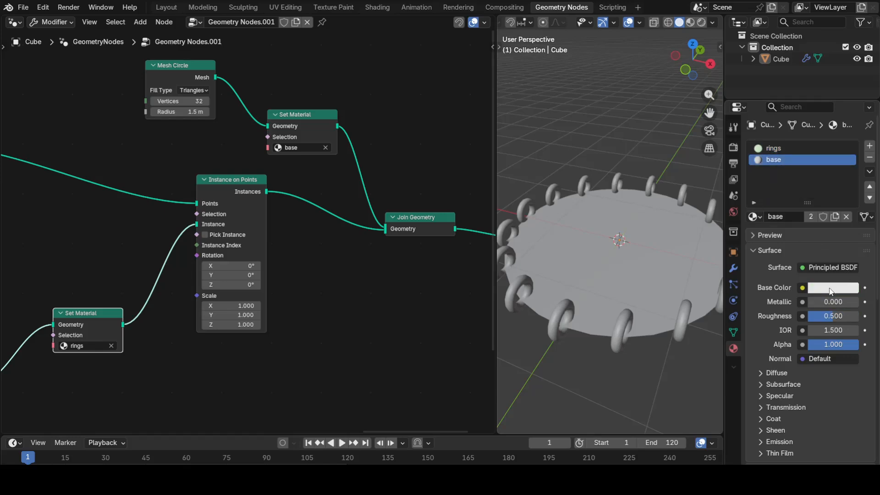
pyautogui.click(763, 440)
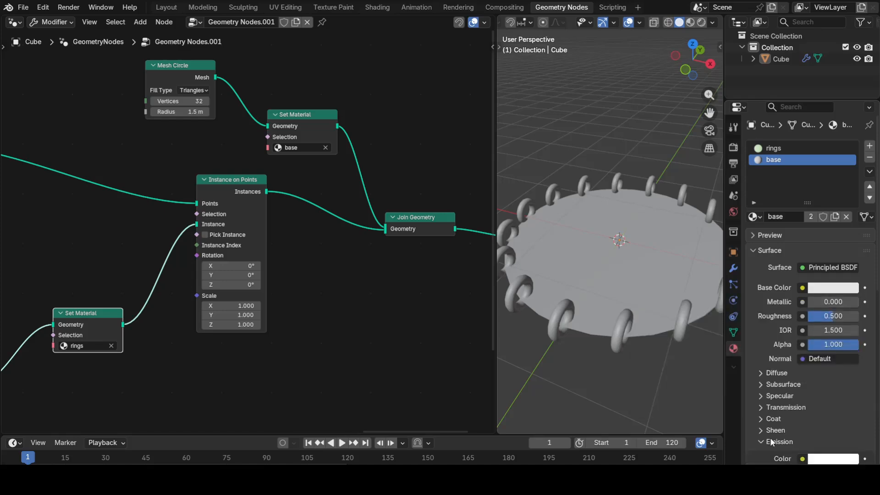
pyautogui.scroll(-5, 784, 424)
pyautogui.click(827, 365)
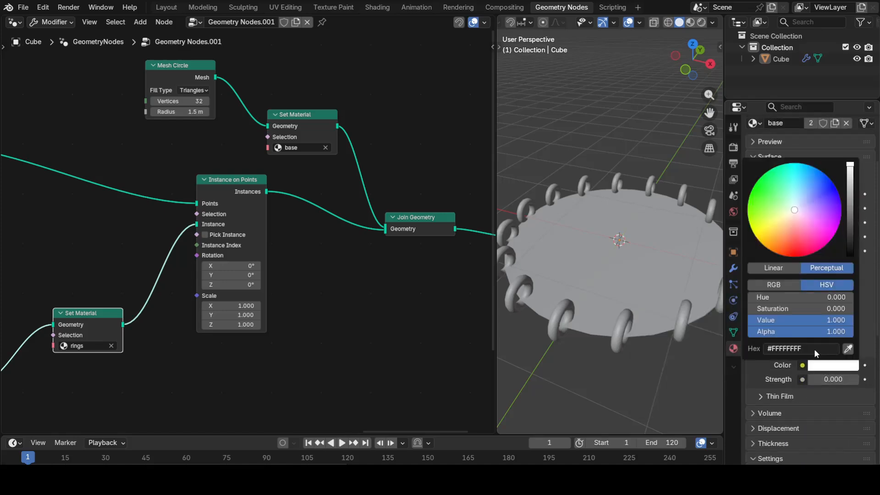
pyautogui.click(814, 348)
pyautogui.write('#9BFF83FF')
pyautogui.press('Return')
pyautogui.click(828, 380)
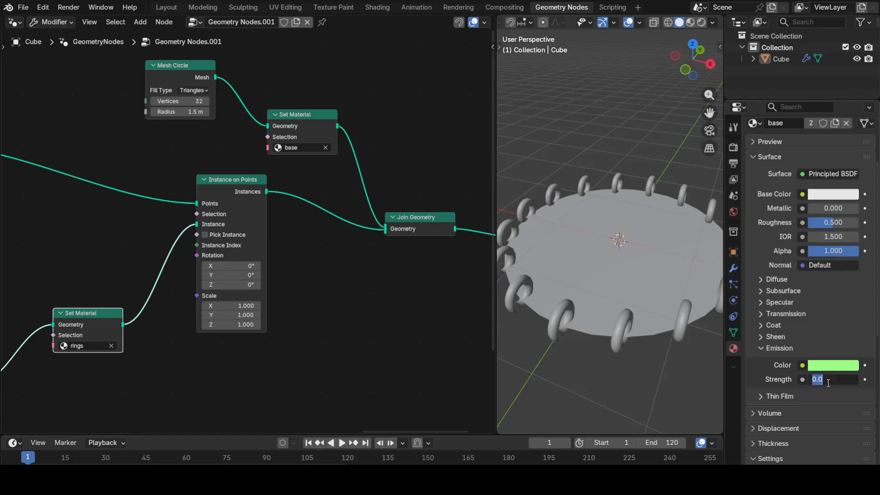
pyautogui.write('2')
pyautogui.press('Return')
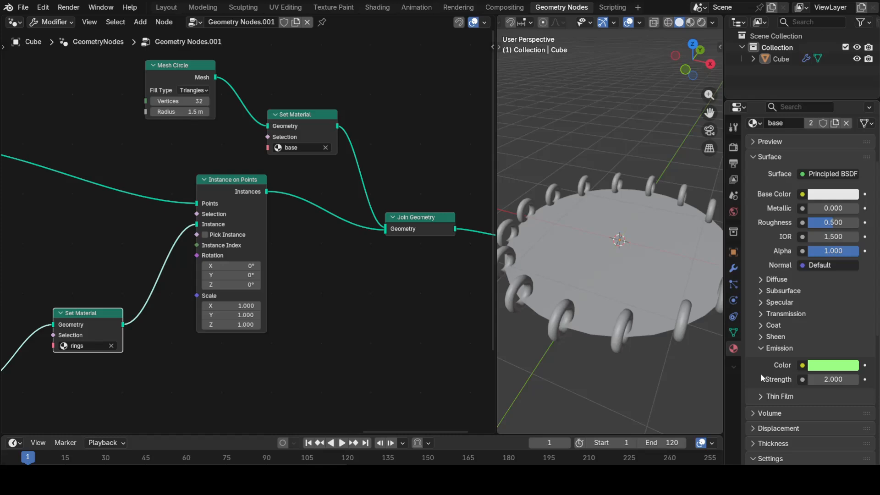
# Add a Color Ramp node to the base material in the Shading workspace and link its Color output to Base Color.
pyautogui.click(378, 6)
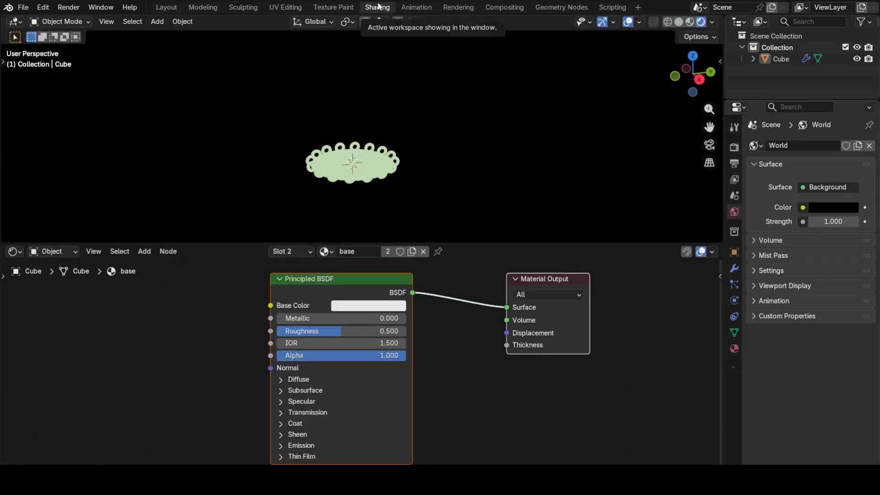
pyautogui.scroll(-1, 483, 293)
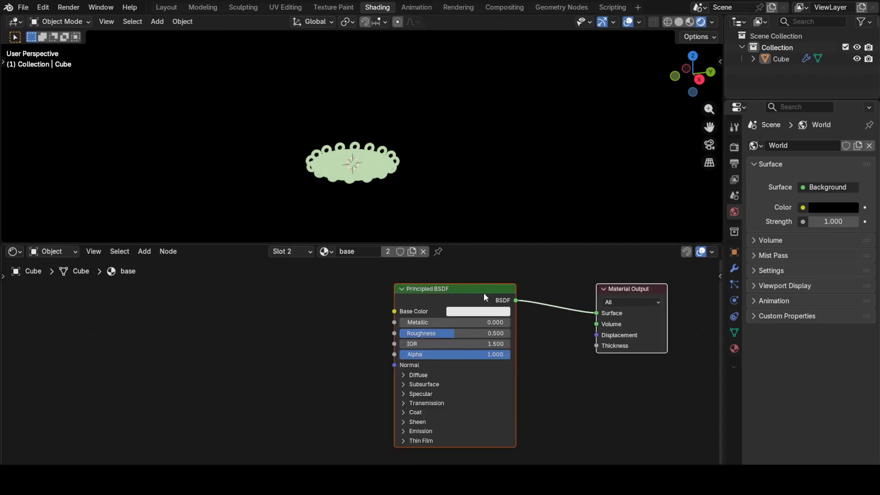
pyautogui.scroll(-2, 487, 306)
pyautogui.scroll(2, 433, 317)
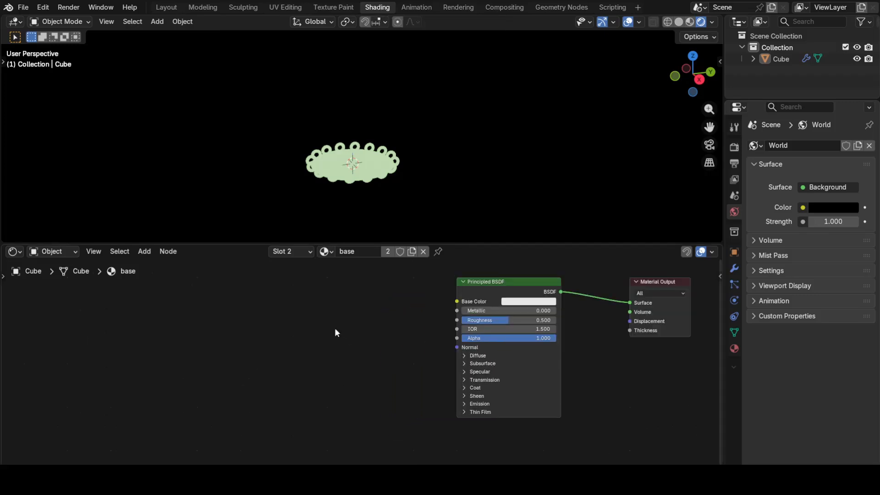
pyautogui.hotkey('shift', 'a')
pyautogui.write('col')
pyautogui.press('Return')
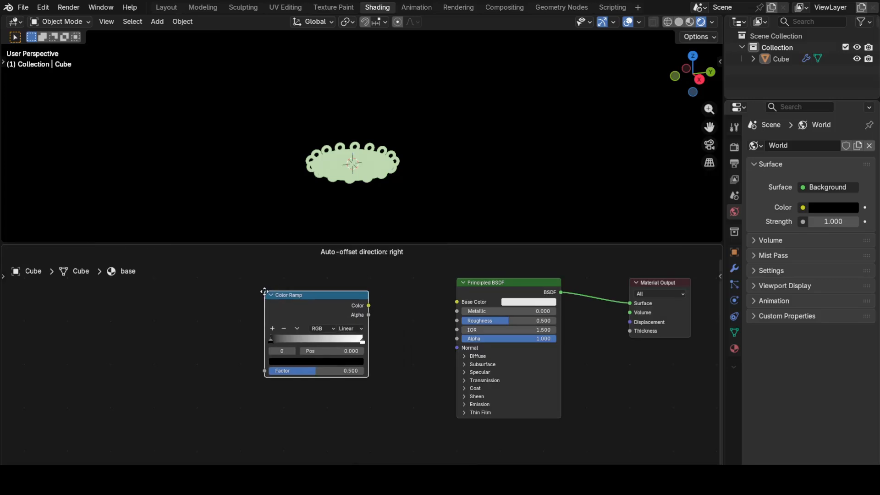
pyautogui.click(240, 292)
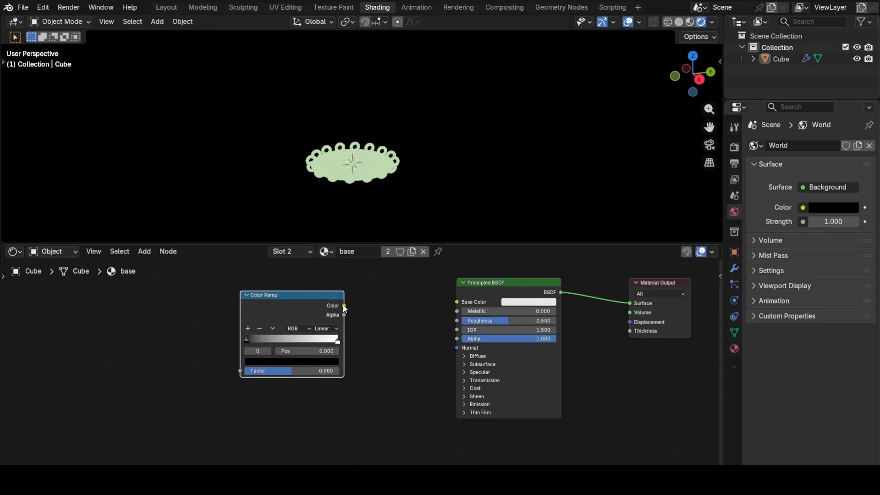
pyautogui.moveTo(343, 306); pyautogui.dragTo(455, 301)
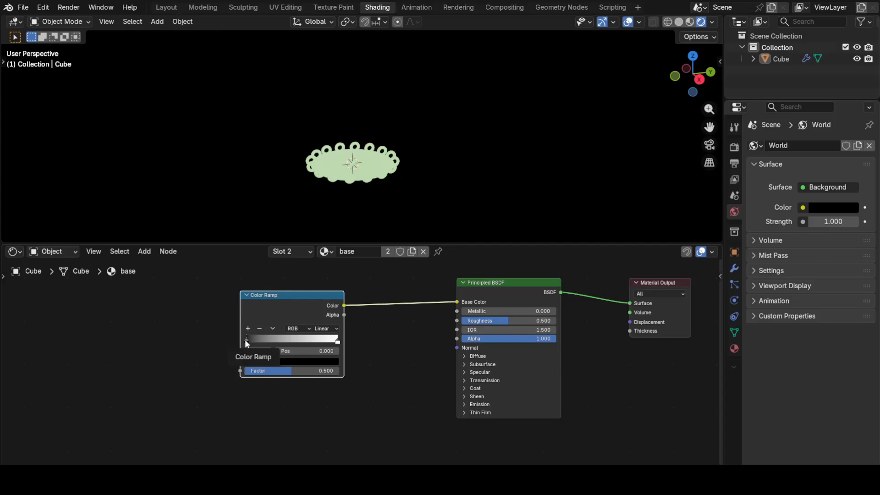
# Move the Color Ramp's black stop inward and white stop to about 0.818, and reroute its Color output from Base Color to Emission Color.
pyautogui.moveTo(245, 340); pyautogui.dragTo(269, 342)
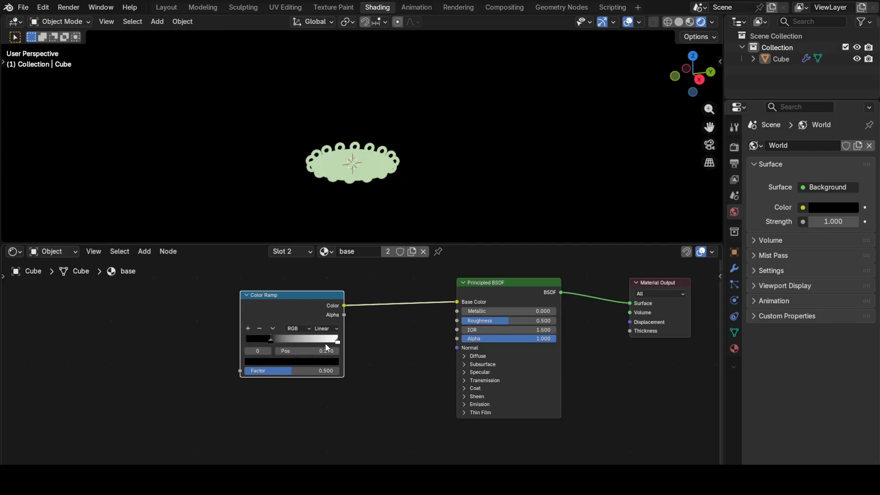
pyautogui.moveTo(339, 343); pyautogui.dragTo(321, 342)
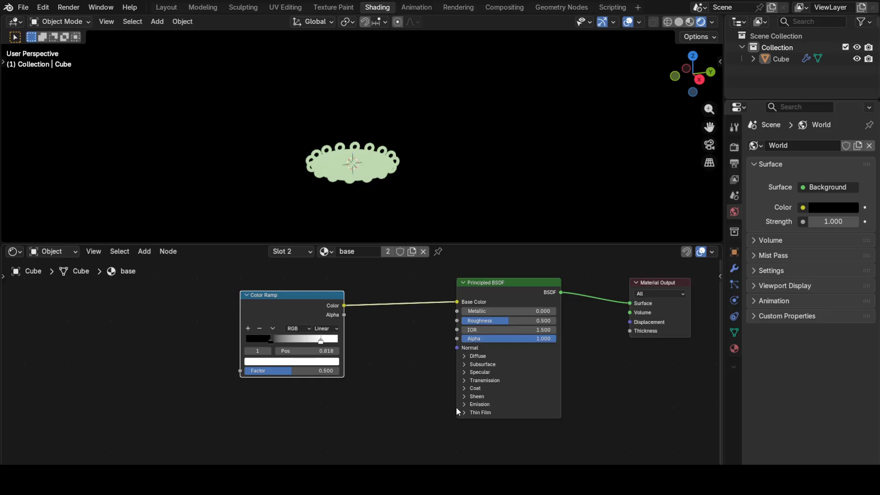
pyautogui.click(464, 404)
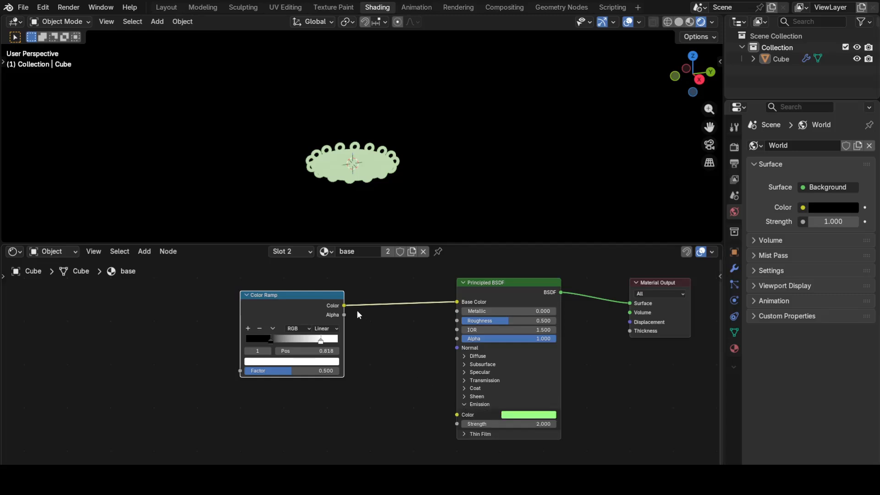
pyautogui.moveTo(344, 305); pyautogui.dragTo(457, 414)
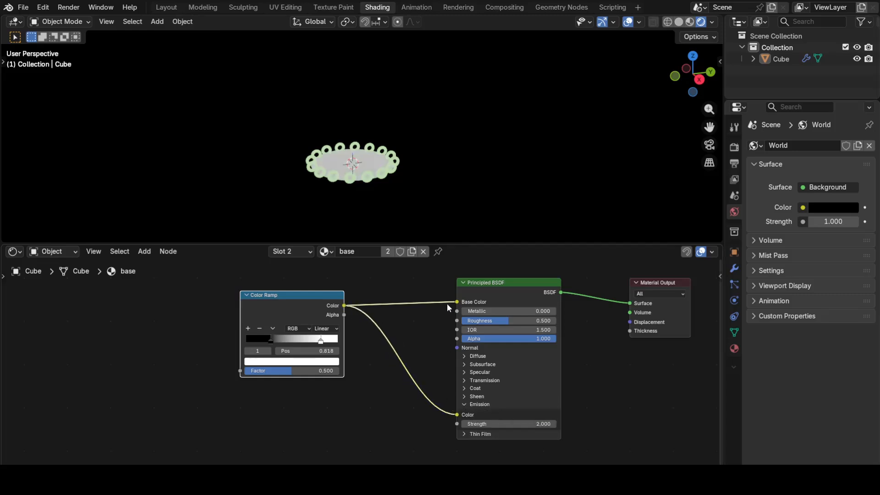
pyautogui.moveTo(455, 302); pyautogui.dragTo(417, 315)
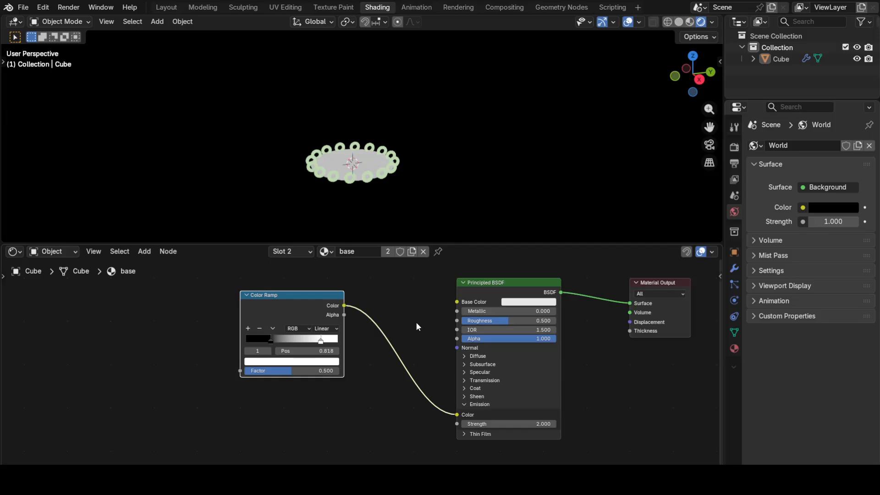
# Set the Color Ramp's interpolation to Constant and change its white stop's color to #9BFF83.
pyautogui.click(326, 328)
pyautogui.click(326, 348)
pyautogui.click(326, 362)
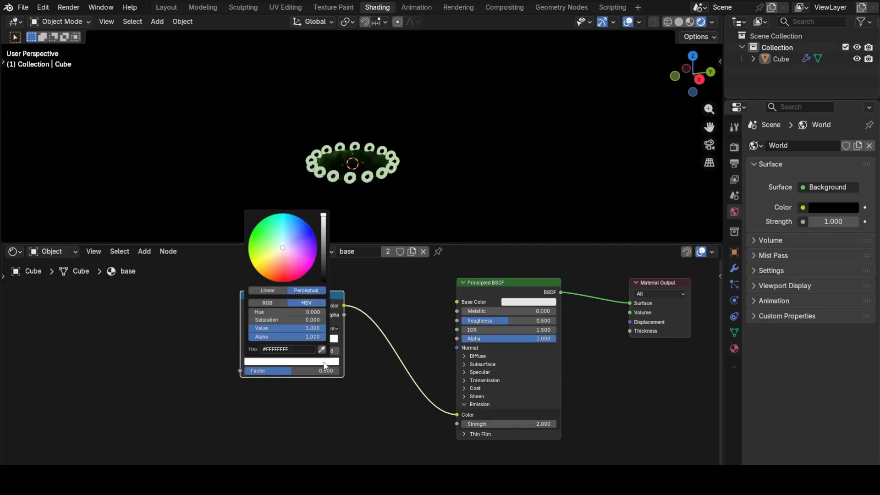
pyautogui.click(298, 349)
pyautogui.press('BackSpace')
pyautogui.write('#9BFF83')
pyautogui.press('Return')
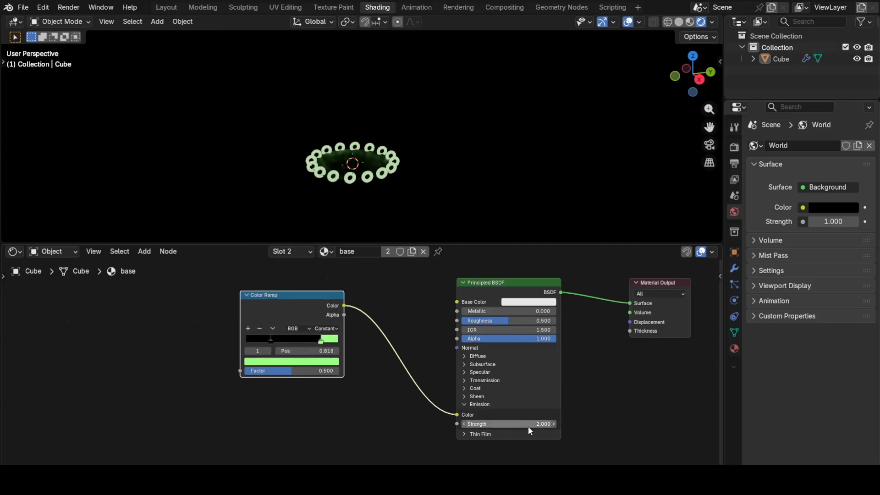
# Move the Color Ramp's green stop to about 0.421 and add a Wave Texture whose Color output feeds the ramp's Factor.
pyautogui.scroll(1, 321, 348)
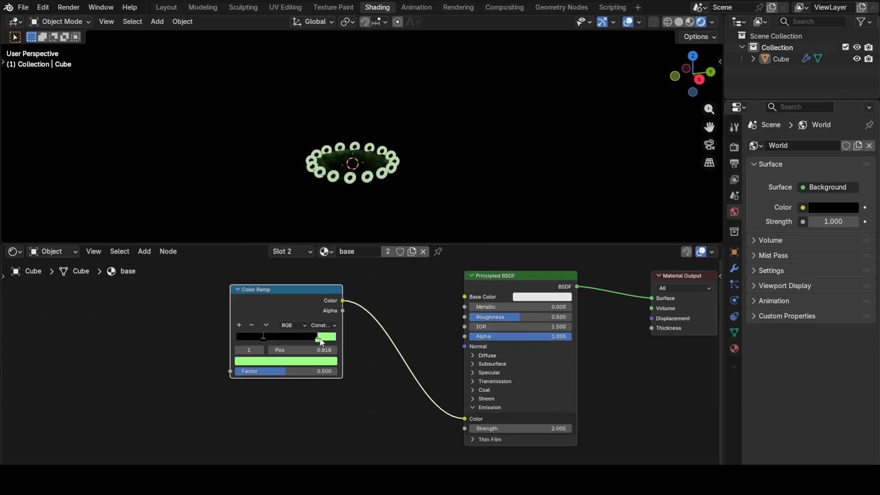
pyautogui.moveTo(321, 342); pyautogui.dragTo(295, 319)
pyautogui.moveTo(247, 377); pyautogui.dragTo(213, 339)
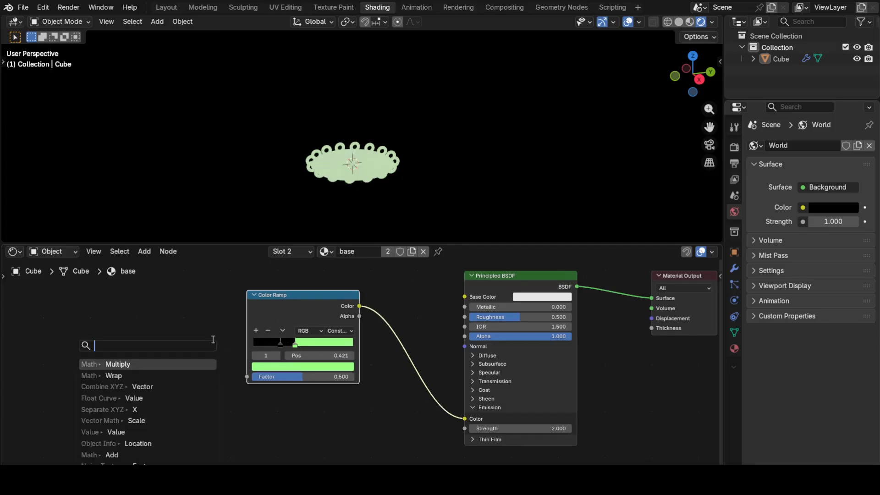
pyautogui.write('wave')
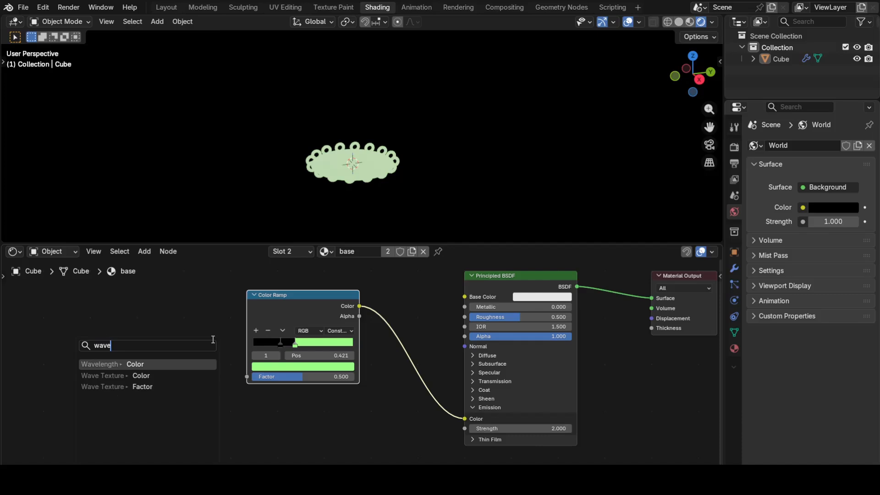
pyautogui.press('Down')
pyautogui.press('Return')
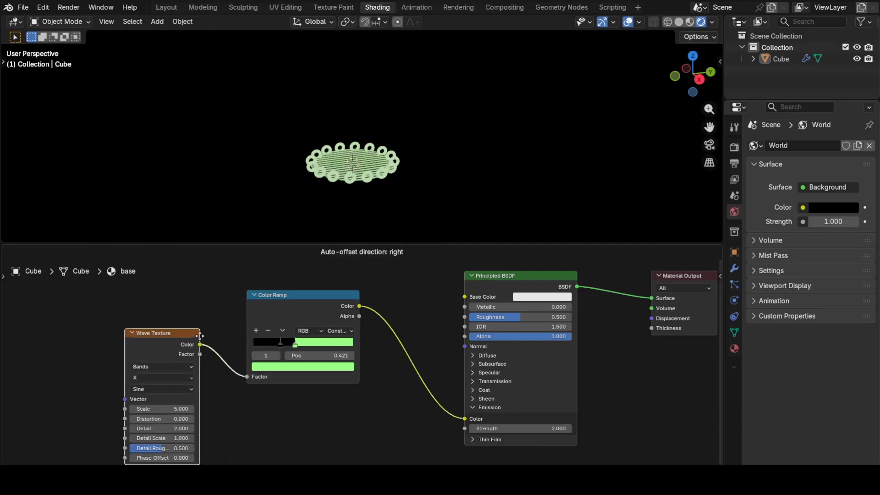
pyautogui.click(194, 314)
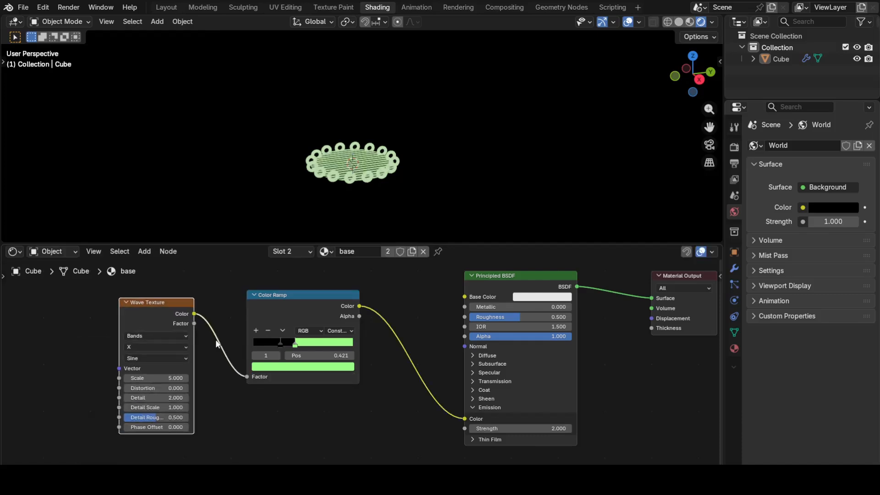
# Set the Wave Texture's type to Rings and its rings direction to Z.
pyautogui.click(165, 337)
pyautogui.click(152, 368)
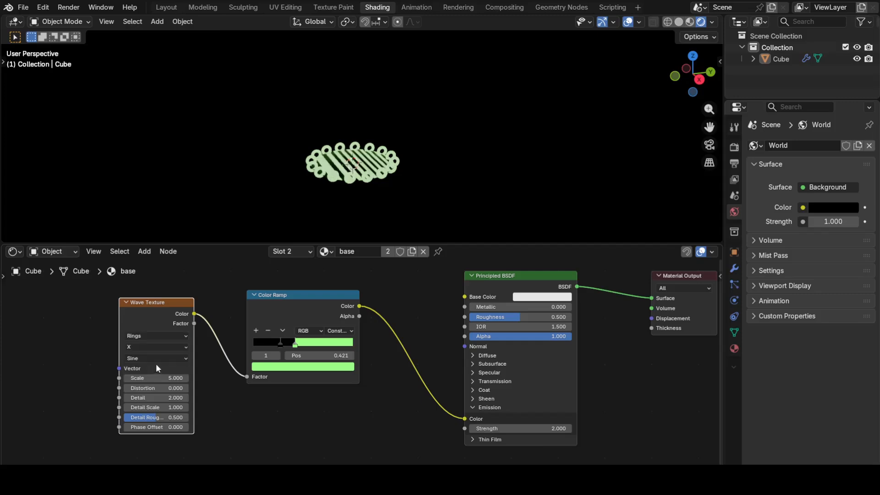
pyautogui.click(161, 346)
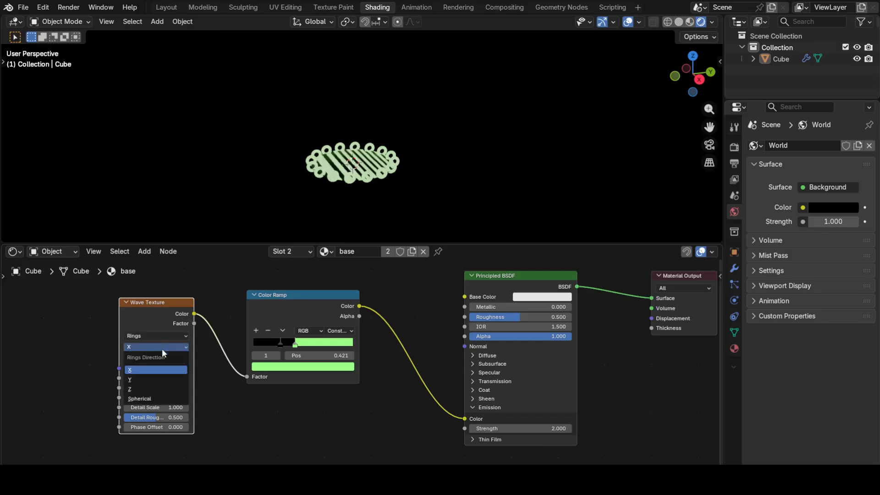
pyautogui.click(161, 388)
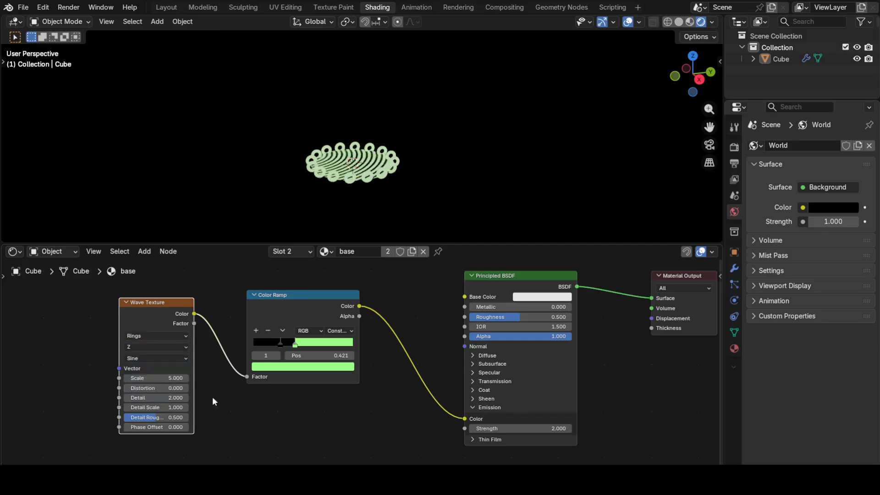
# Add Texture Coordinate and Mapping nodes to the Wave Texture, space them out, and link the Object output to the Mapping's Vector.
pyautogui.moveTo(146, 313); pyautogui.dragTo(255, 293, button='middle')
pyautogui.scroll(1, 255, 293)
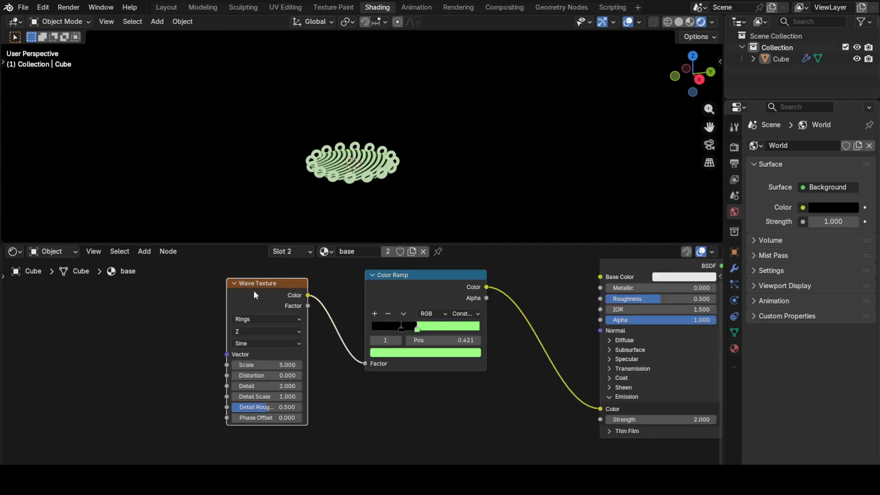
pyautogui.hotkey('ctrl', 't')
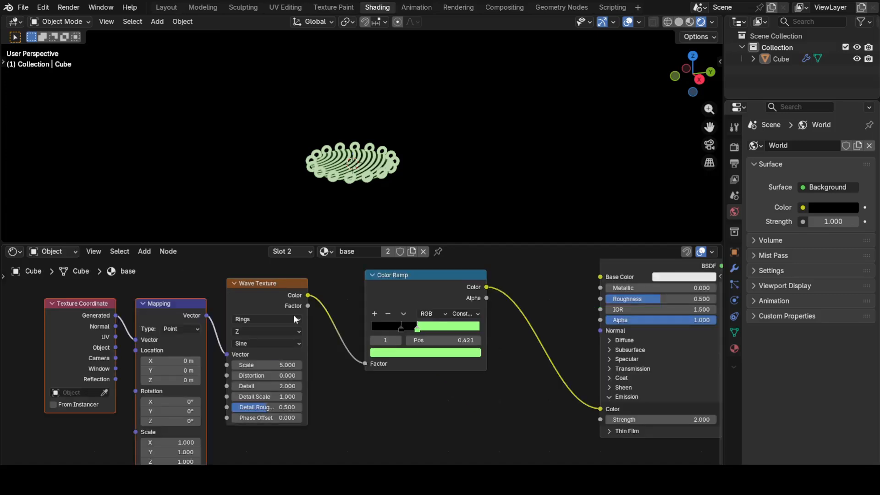
pyautogui.moveTo(346, 392); pyautogui.dragTo(442, 421, button='middle')
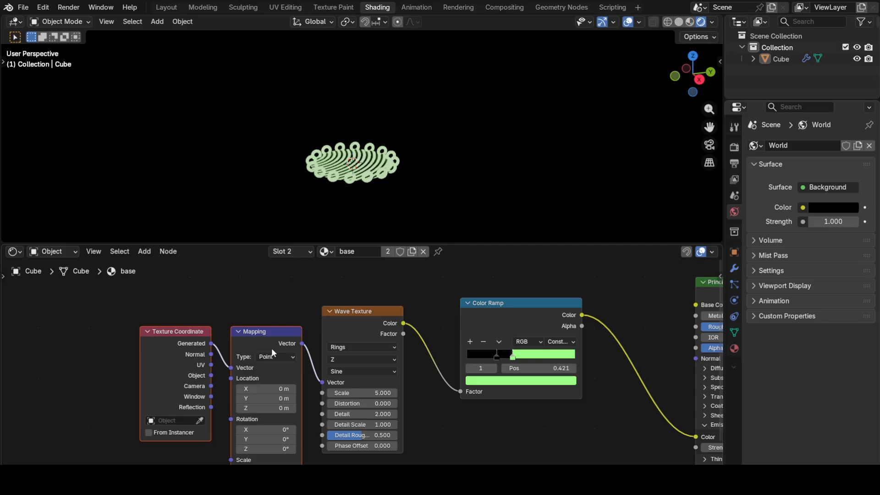
pyautogui.moveTo(272, 349); pyautogui.dragTo(252, 310)
pyautogui.moveTo(156, 304); pyautogui.dragTo(123, 325)
pyautogui.click(161, 304)
pyautogui.moveTo(161, 362); pyautogui.dragTo(217, 330)
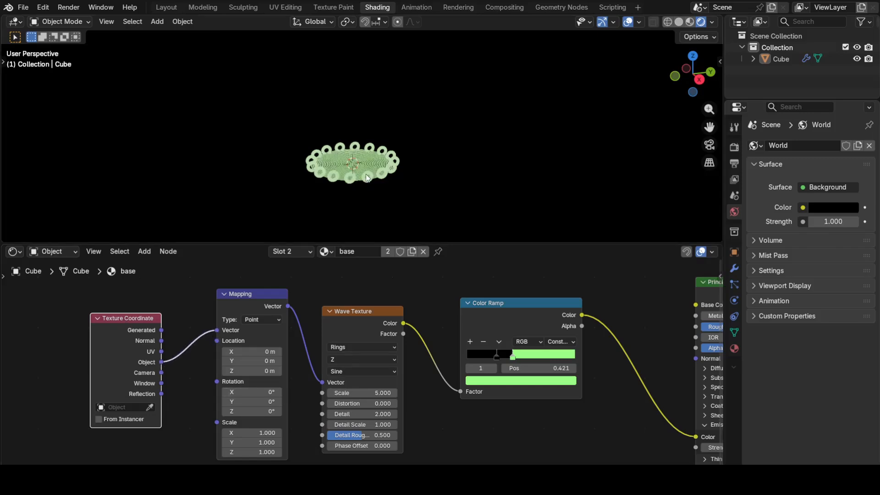
# Set the Wave Texture's scale to 0.620 and move the Color Ramp's green stop to about 0.905 for thin rings.
pyautogui.moveTo(367, 178); pyautogui.dragTo(378, 200, button='middle')
pyautogui.scroll(2, 378, 201)
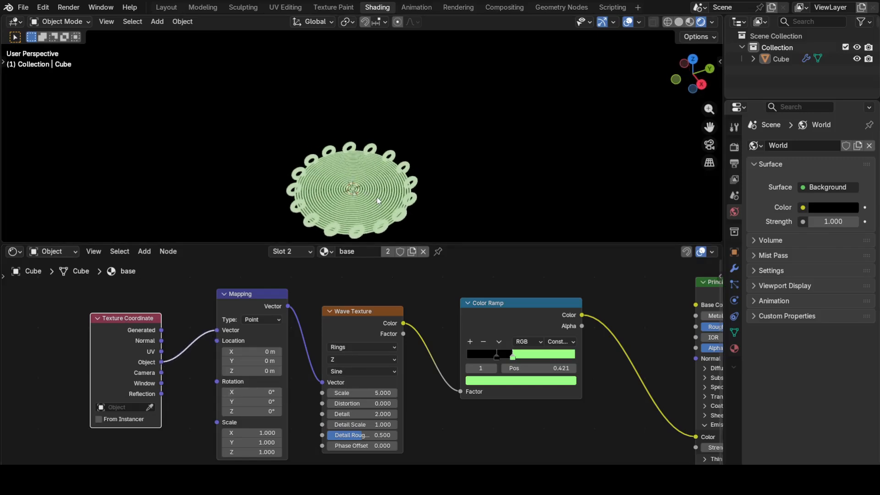
pyautogui.press('KP_7')
pyautogui.scroll(4, 399, 149)
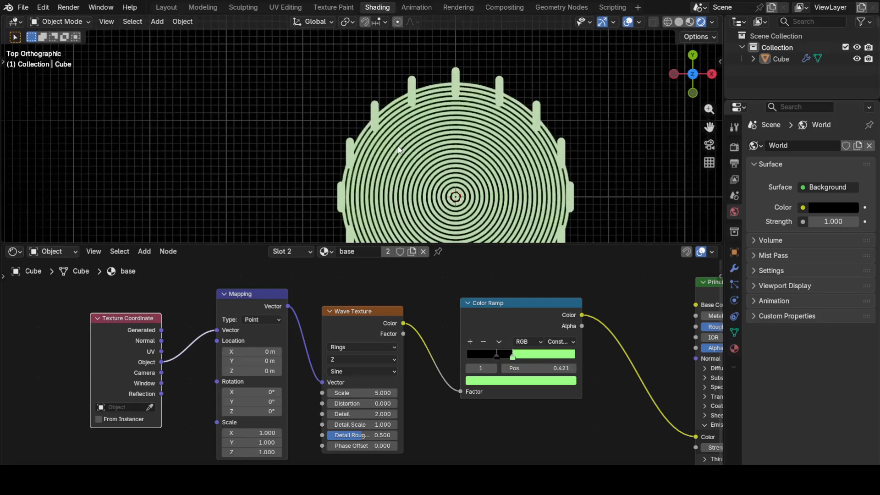
pyautogui.keyDown('shift'); pyautogui.moveTo(474, 188); pyautogui.dragTo(355, 119, button='middle'); pyautogui.keyUp('shift')
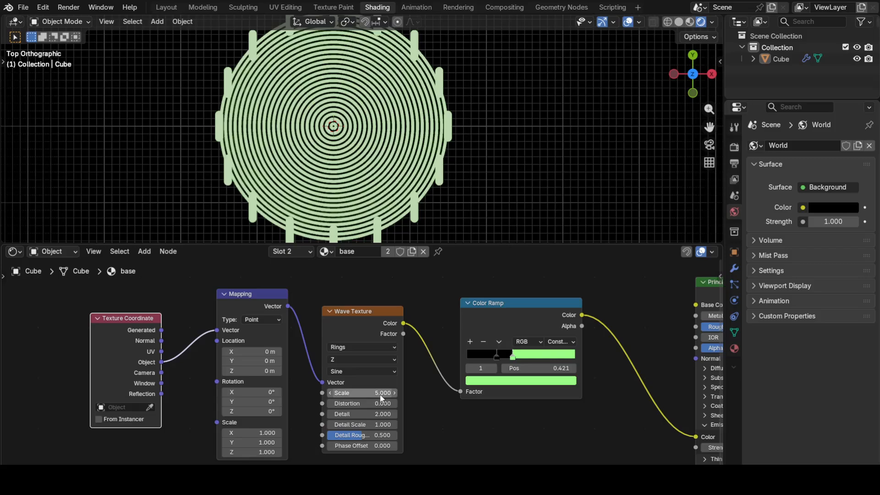
pyautogui.moveTo(382, 392); pyautogui.dragTo(330, 393)
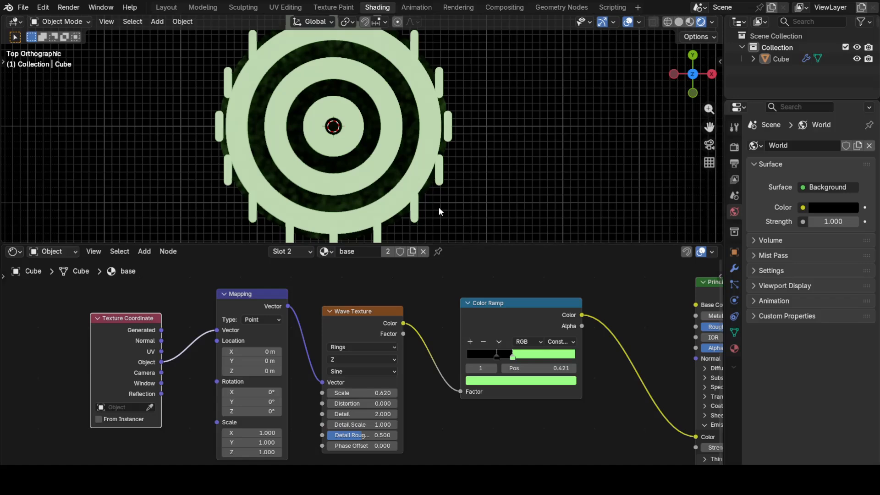
pyautogui.moveTo(513, 360); pyautogui.dragTo(562, 358)
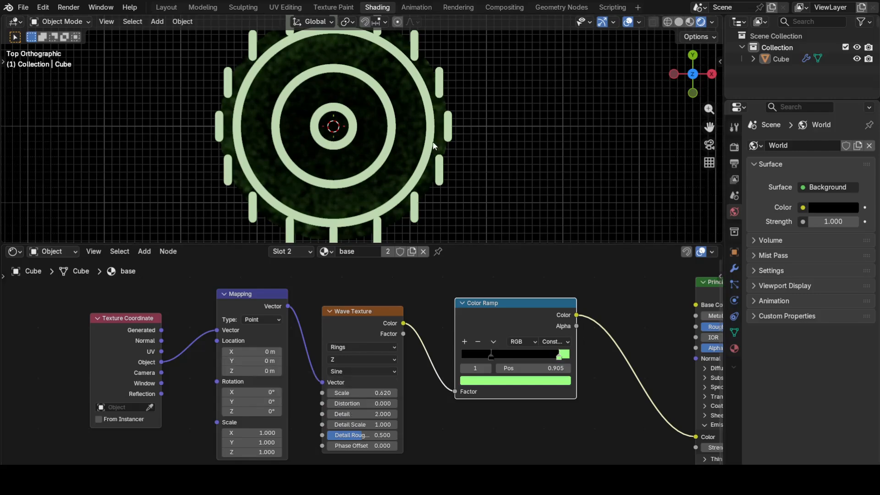
pyautogui.moveTo(534, 186); pyautogui.dragTo(524, 87, button='middle')
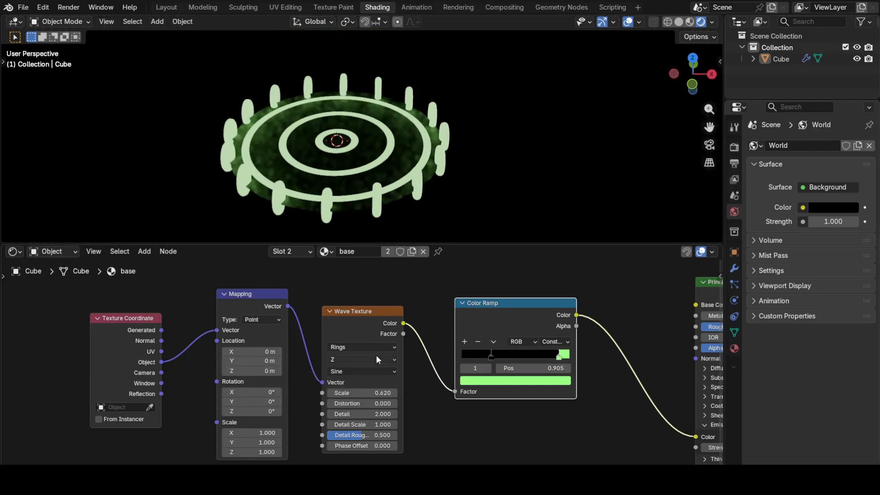
# Add a Gradient Texture node in the empty space below the Wave Texture.
pyautogui.moveTo(453, 421); pyautogui.dragTo(417, 343, button='middle')
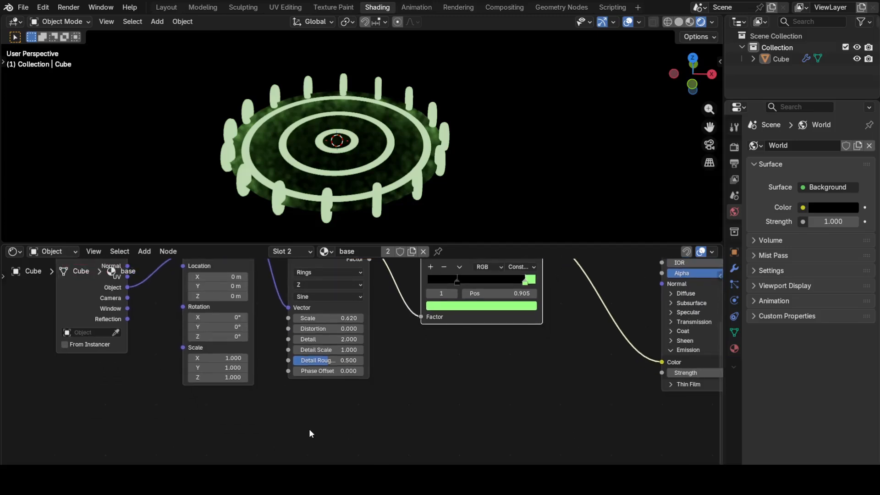
pyautogui.scroll(-2, 287, 425)
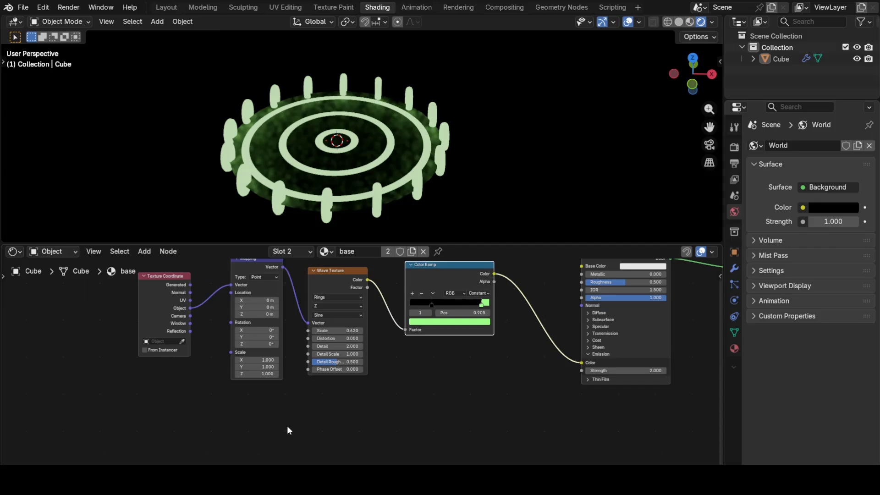
pyautogui.hotkey('shift', 'a')
pyautogui.write('gr')
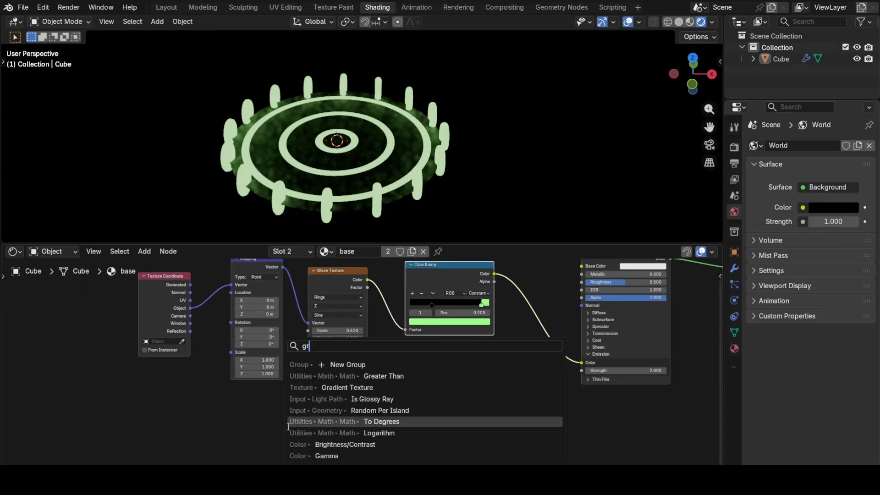
pyautogui.write('adien')
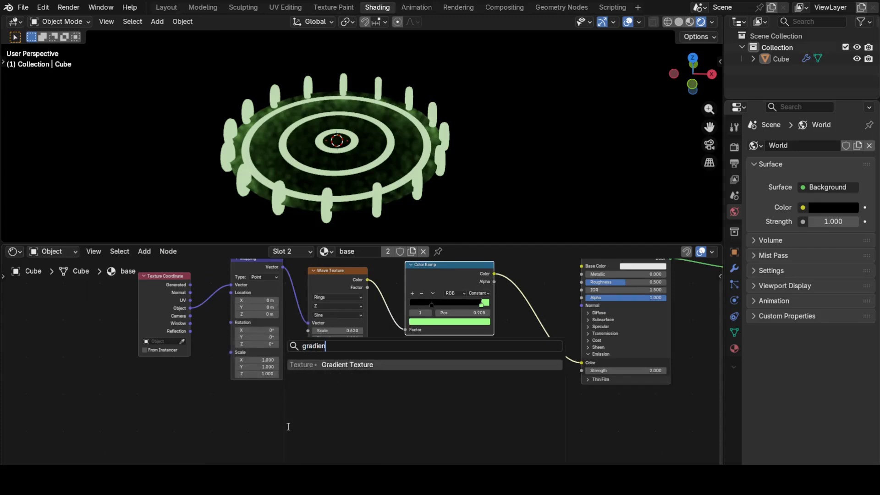
pyautogui.press('Return')
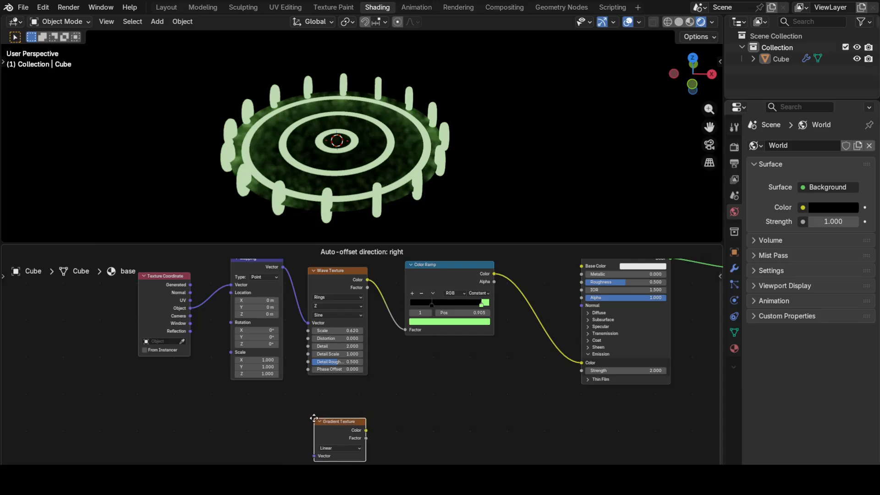
pyautogui.click(315, 419)
# Add Texture Coordinate and Mapping nodes to the Gradient Texture and link the Object output to the Mapping's Vector.
pyautogui.moveTo(419, 446); pyautogui.dragTo(437, 388, button='middle')
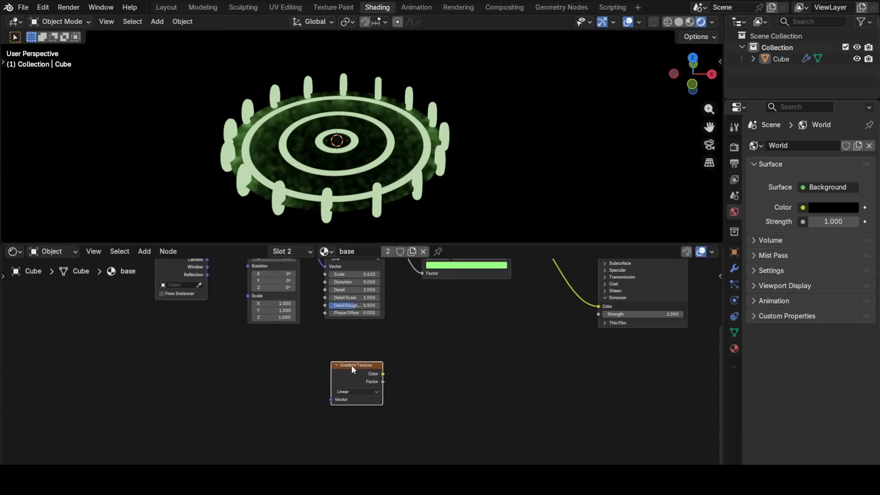
pyautogui.hotkey('ctrl', 't')
pyautogui.click(204, 355)
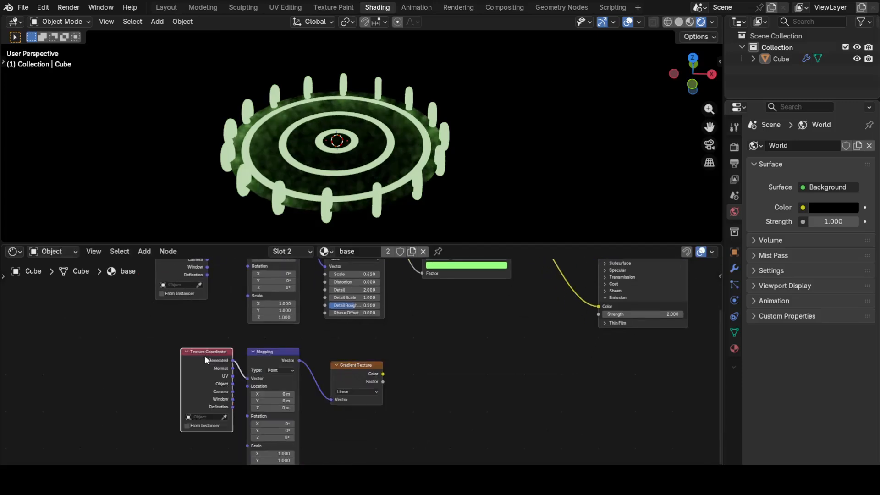
pyautogui.moveTo(205, 356); pyautogui.dragTo(173, 379)
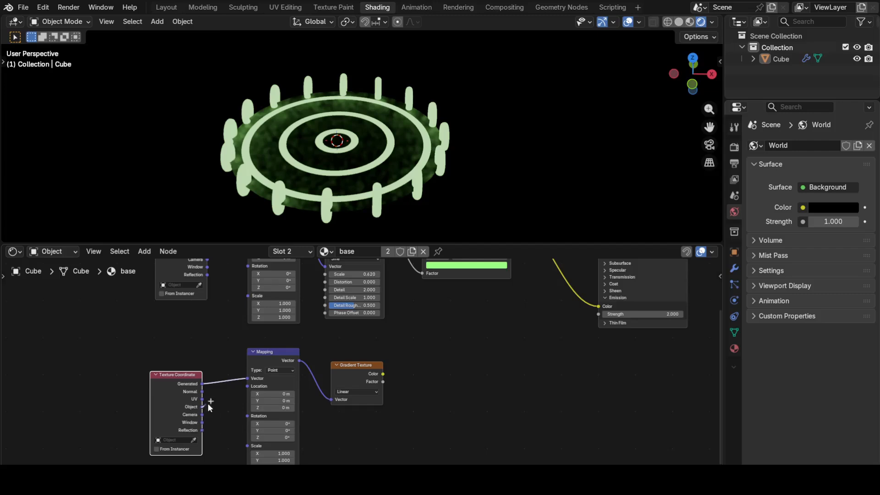
pyautogui.moveTo(208, 404); pyautogui.dragTo(243, 379)
# Link the Gradient Texture's Color to a new Color Ramp's Factor and set the gradient type to Quadratic Sphere.
pyautogui.moveTo(356, 433); pyautogui.dragTo(361, 396, button='middle')
pyautogui.scroll(5, 360, 376)
pyautogui.moveTo(297, 406); pyautogui.dragTo(353, 403, button='middle')
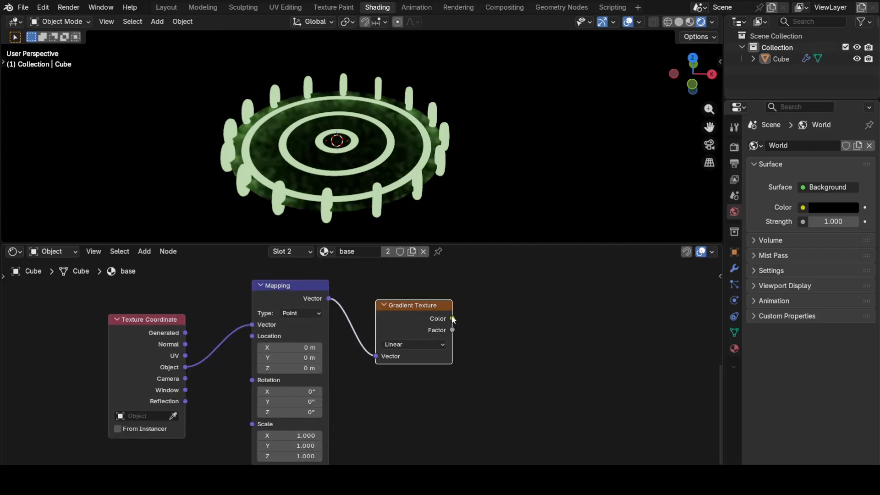
pyautogui.moveTo(452, 317); pyautogui.dragTo(473, 319)
pyautogui.write('color')
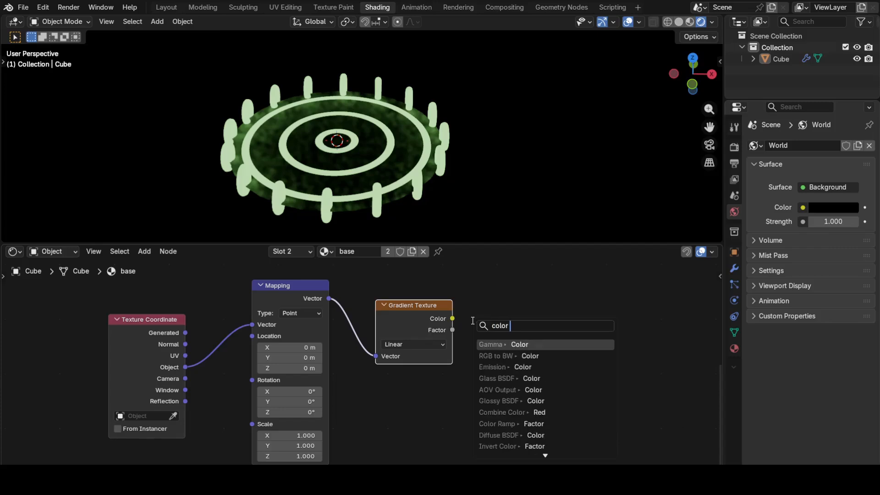
pyautogui.click(535, 345)
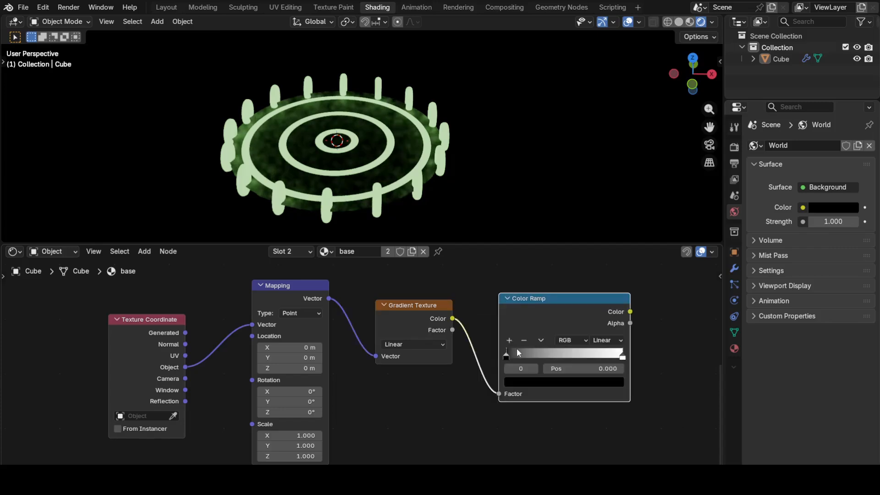
pyautogui.click(416, 345)
pyautogui.click(425, 428)
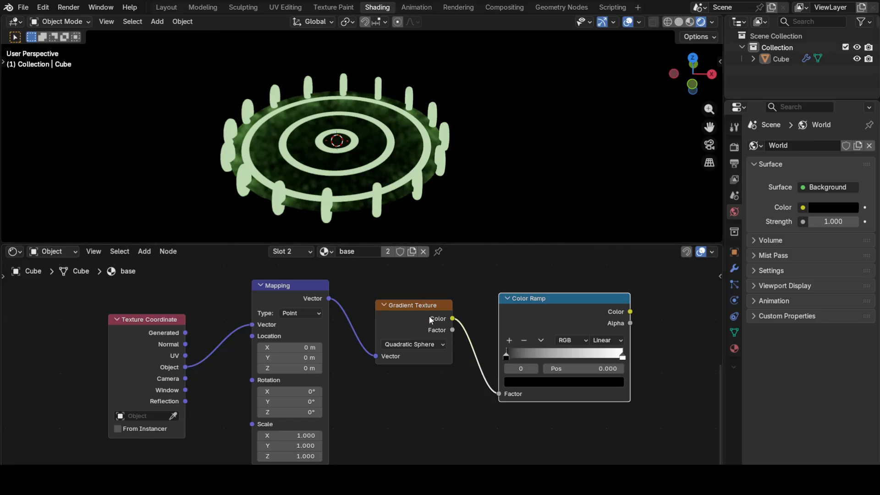
# Preview the gradient's Color Ramp on the disc in Material Preview shading and set its Mapping scale X and Y to 0.640.
pyautogui.keyDown('ctrl'); pyautogui.keyDown('shift'); pyautogui.click(567, 318); pyautogui.keyUp('shift'); pyautogui.keyUp('ctrl')
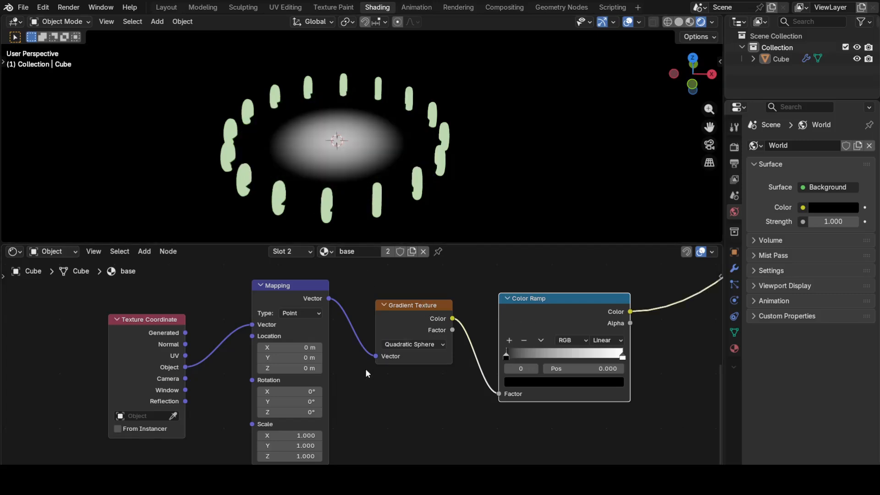
pyautogui.click(689, 22)
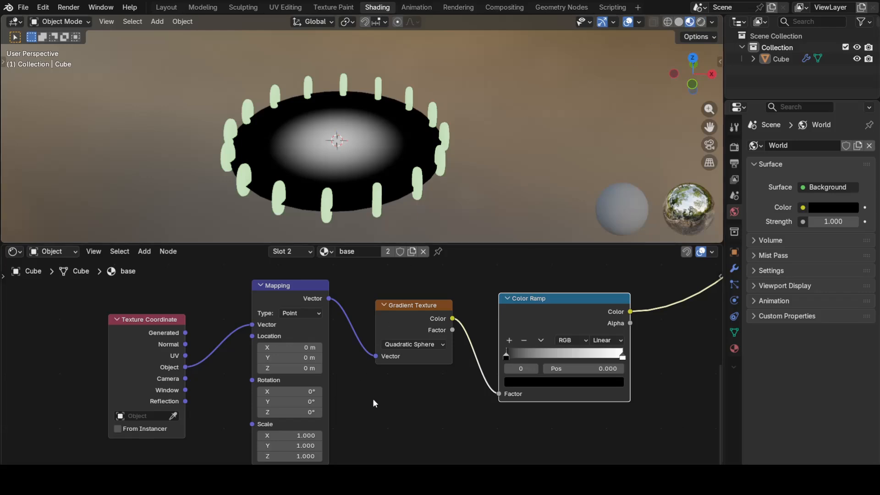
pyautogui.moveTo(305, 440); pyautogui.dragTo(273, 446)
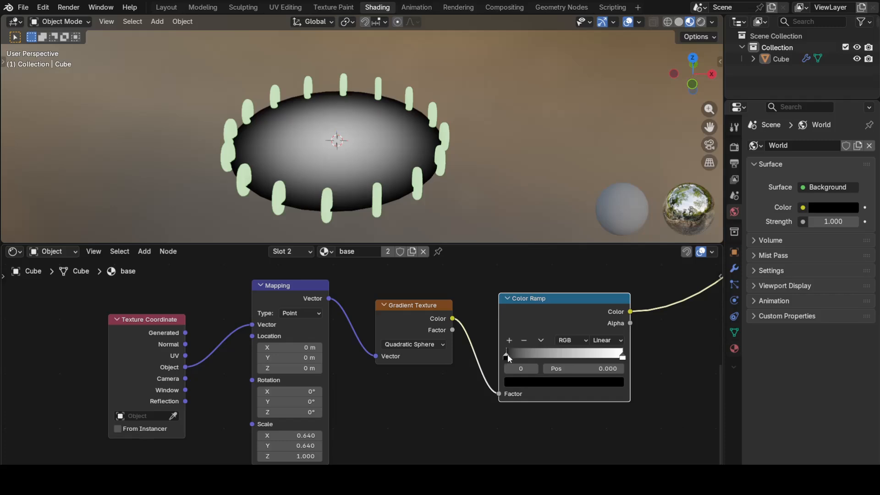
# Move the white stop of the gradient's Color Ramp to about 0.674.
pyautogui.moveTo(506, 356)
pyautogui.mouseDown()
pyautogui.moveTo(524, 356)
pyautogui.moveTo(499, 356)
pyautogui.mouseUp()
pyautogui.click(623, 355)
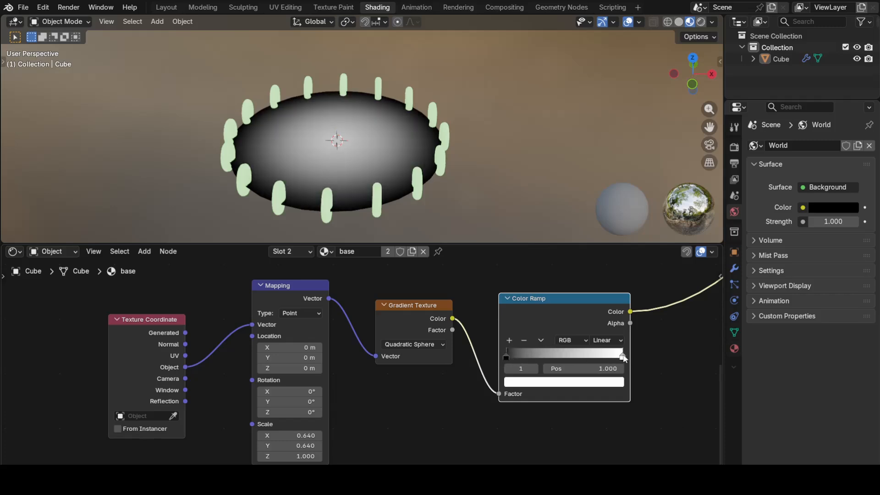
pyautogui.moveTo(623, 355); pyautogui.dragTo(585, 361)
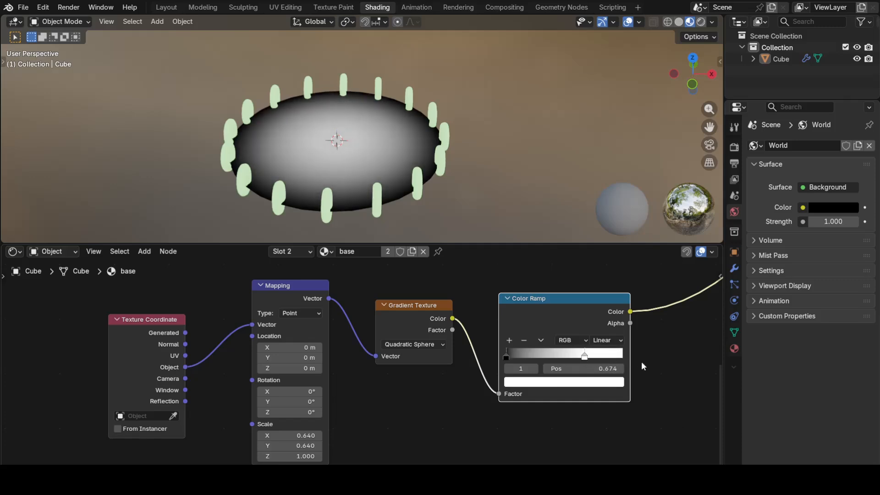
# Move the white stop of the gradient's Color Ramp to position 1.000.
pyautogui.moveTo(652, 363); pyautogui.dragTo(540, 389, button='middle')
pyautogui.moveTo(472, 382); pyautogui.dragTo(508, 383)
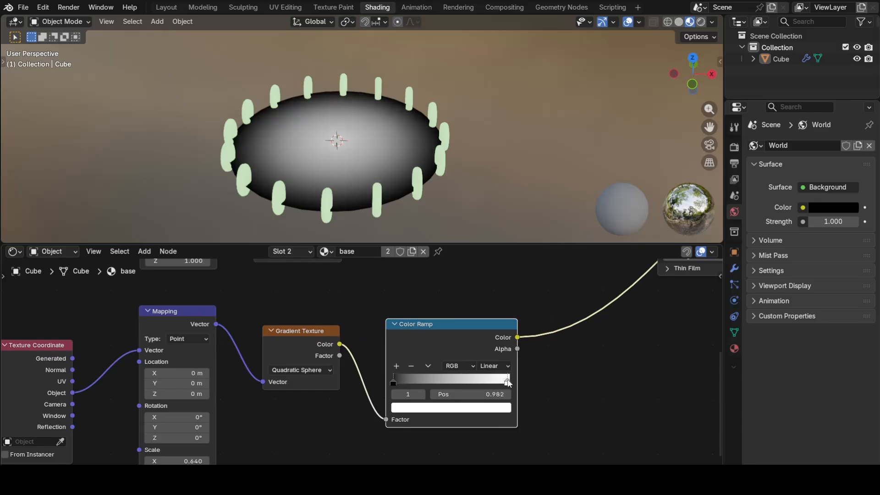
# Insert a Mix Color node after the gradient's Color Ramp and link the ramp's Color to input B.
pyautogui.moveTo(587, 378); pyautogui.dragTo(507, 433, button='middle')
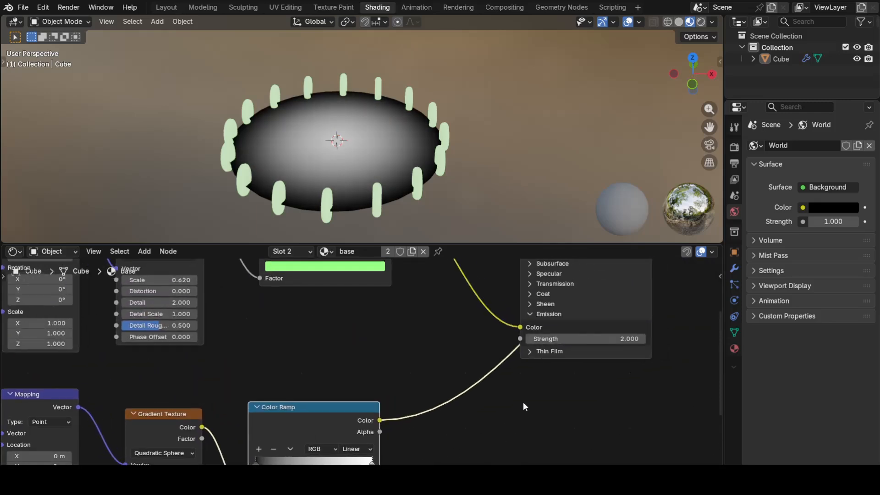
pyautogui.scroll(-2, 523, 407)
pyautogui.hotkey('shift', 'a')
pyautogui.write('mix co')
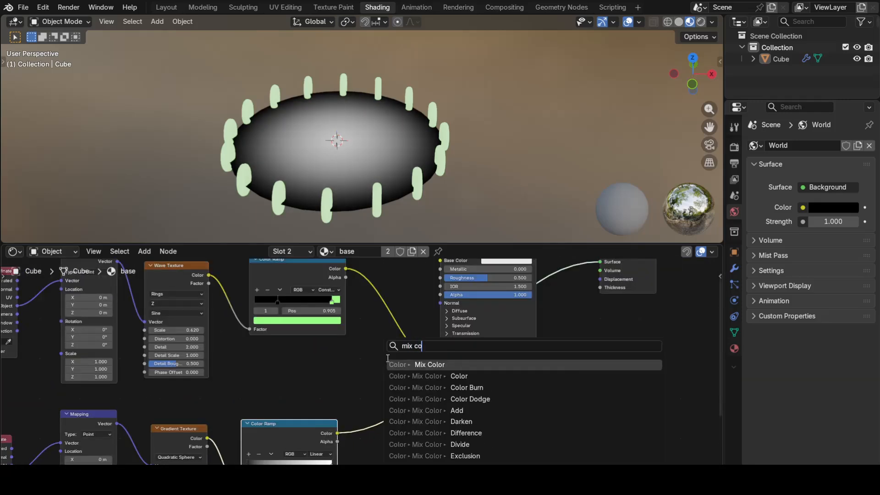
pyautogui.press('Return')
pyautogui.click(362, 363)
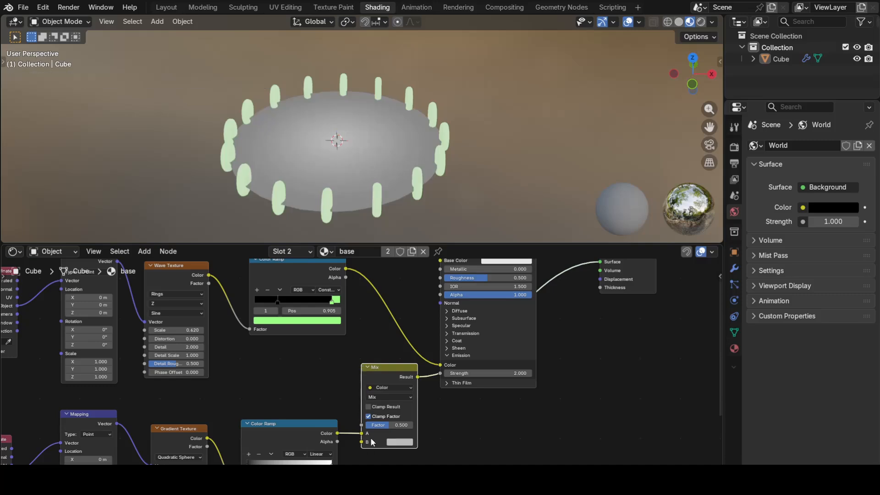
pyautogui.moveTo(426, 438); pyautogui.dragTo(442, 391, button='middle')
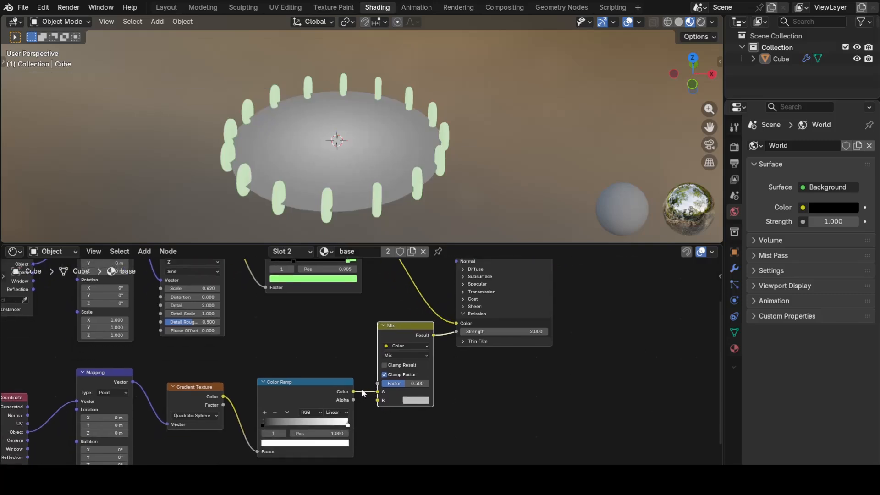
pyautogui.moveTo(357, 395); pyautogui.dragTo(378, 400)
# Space out the Principled BSDF, Material Output and Mix nodes and link the wave Color Ramp's Color to Mix input A.
pyautogui.moveTo(398, 325); pyautogui.dragTo(424, 369, button='middle')
pyautogui.scroll(-5, 463, 392)
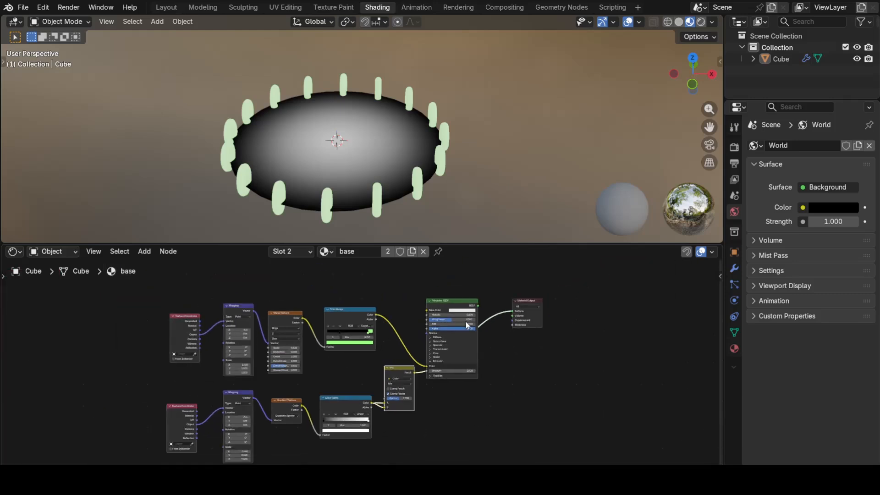
pyautogui.moveTo(459, 307); pyautogui.dragTo(481, 318)
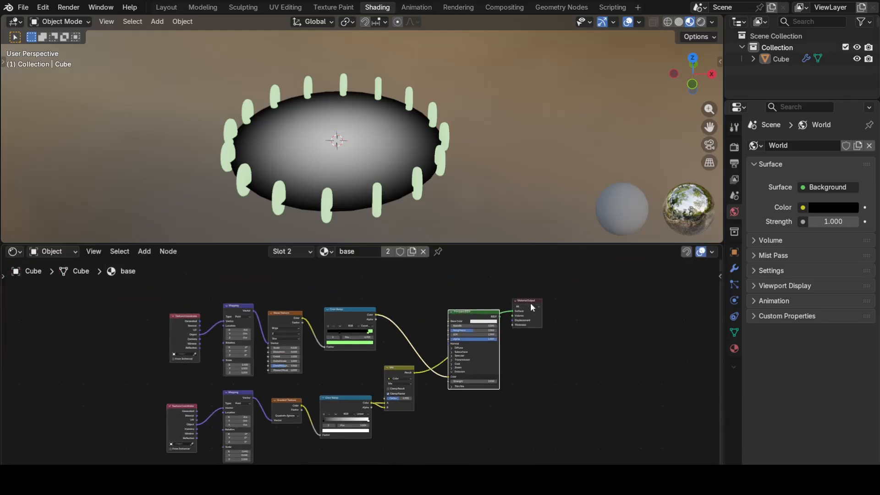
pyautogui.moveTo(530, 302); pyautogui.dragTo(560, 340)
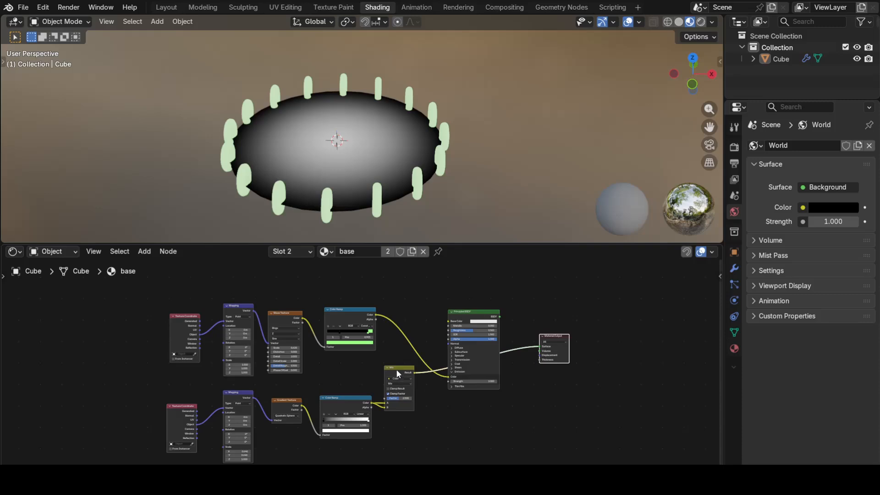
pyautogui.moveTo(396, 370); pyautogui.dragTo(409, 368)
pyautogui.scroll(2, 389, 367)
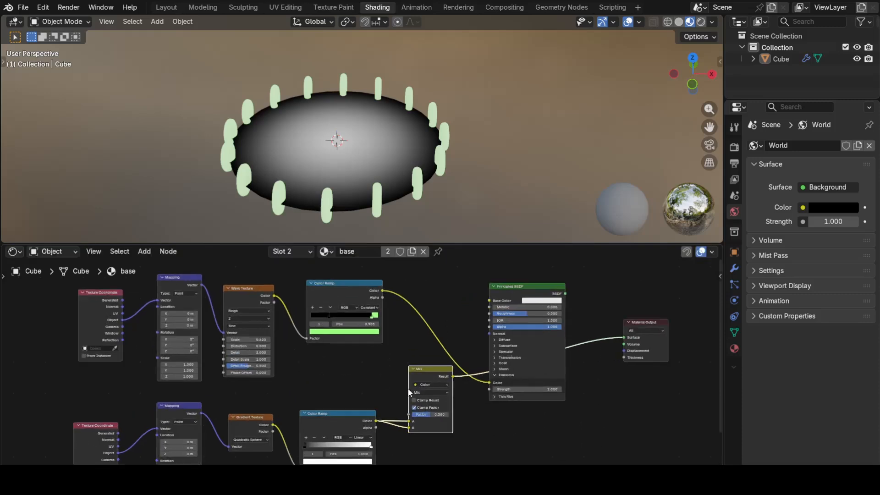
pyautogui.moveTo(381, 290); pyautogui.dragTo(408, 421)
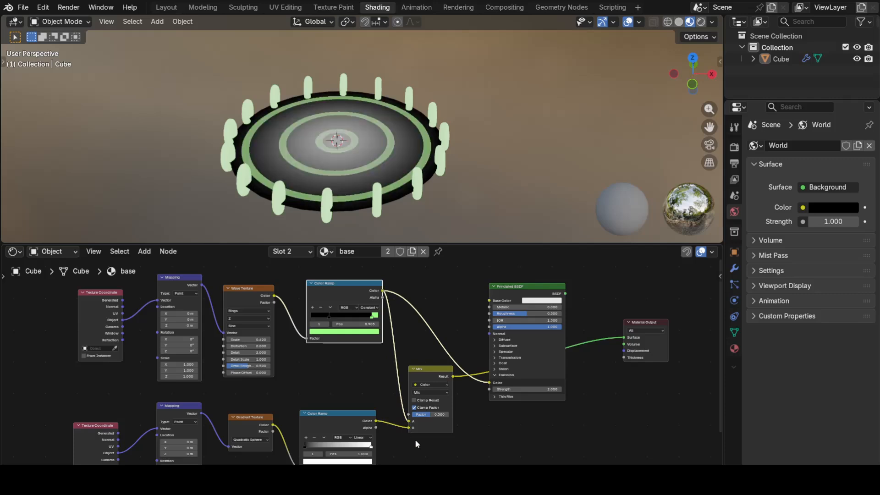
# Reposition the Mix Color node and set its blending mode to Darken.
pyautogui.scroll(2, 422, 430)
pyautogui.moveTo(515, 429); pyautogui.dragTo(410, 264, button='middle')
pyautogui.moveTo(395, 396); pyautogui.dragTo(412, 310, button='middle')
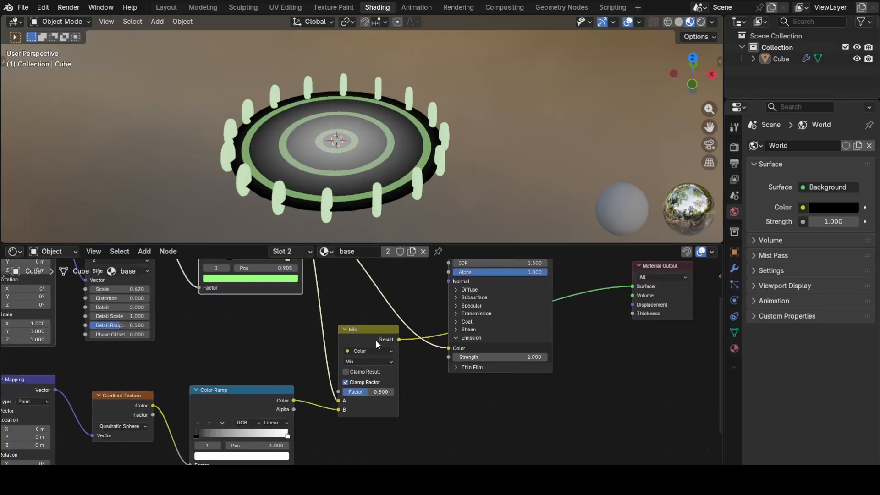
pyautogui.moveTo(370, 330); pyautogui.dragTo(387, 297)
pyautogui.moveTo(397, 335); pyautogui.dragTo(402, 370, button='middle')
pyautogui.click(401, 366)
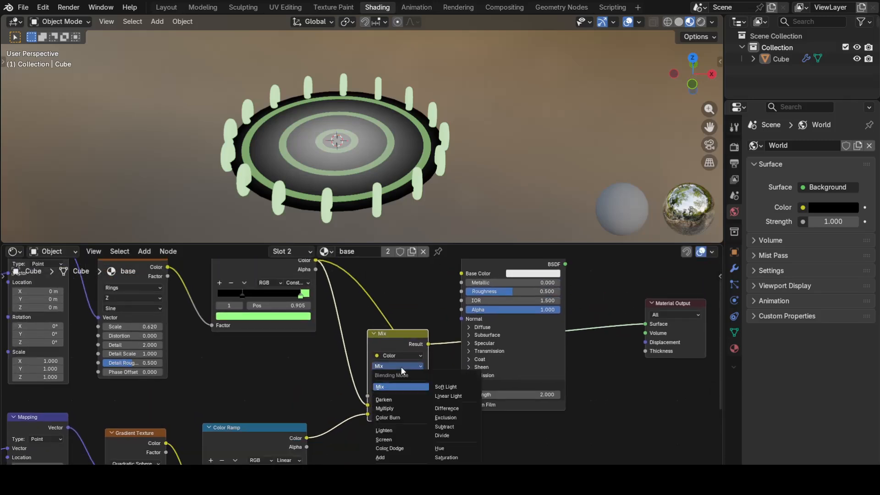
pyautogui.click(399, 398)
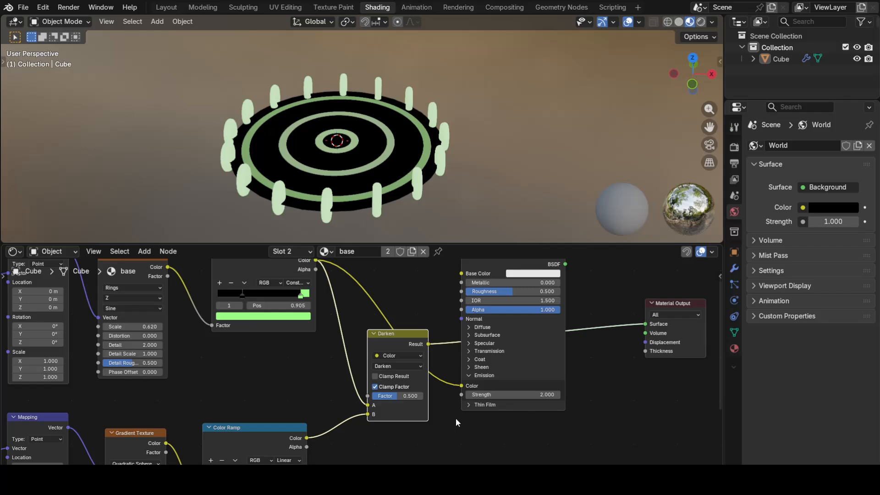
# Link the Darken node's Result to the Principled BSDF's Alpha and its BSDF output to the Material Output's Surface.
pyautogui.moveTo(416, 340); pyautogui.dragTo(456, 312)
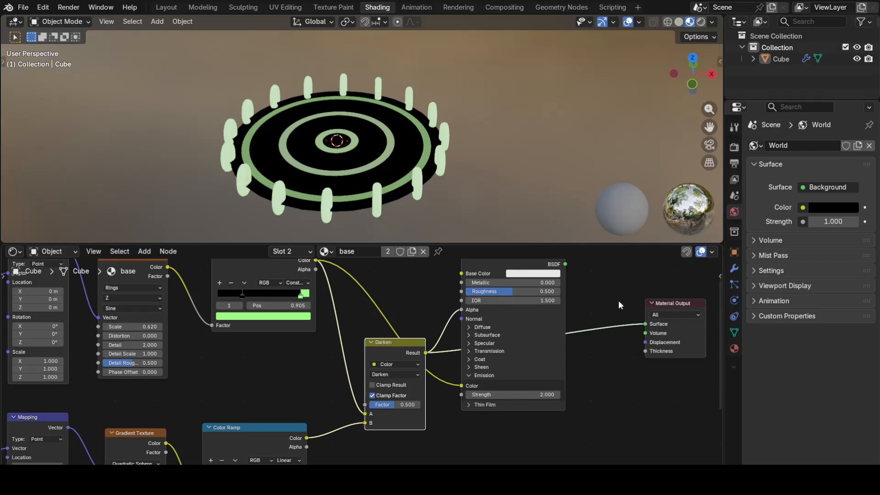
pyautogui.moveTo(618, 300); pyautogui.dragTo(602, 351, button='middle')
pyautogui.moveTo(548, 316); pyautogui.dragTo(620, 372)
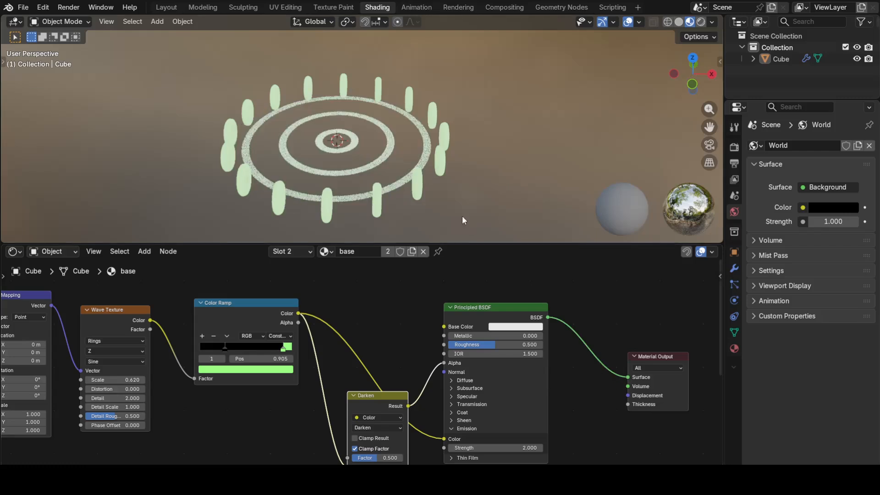
# Set the base material's render method to Blended and play the animation to check the transparent disc.
pyautogui.click(733, 349)
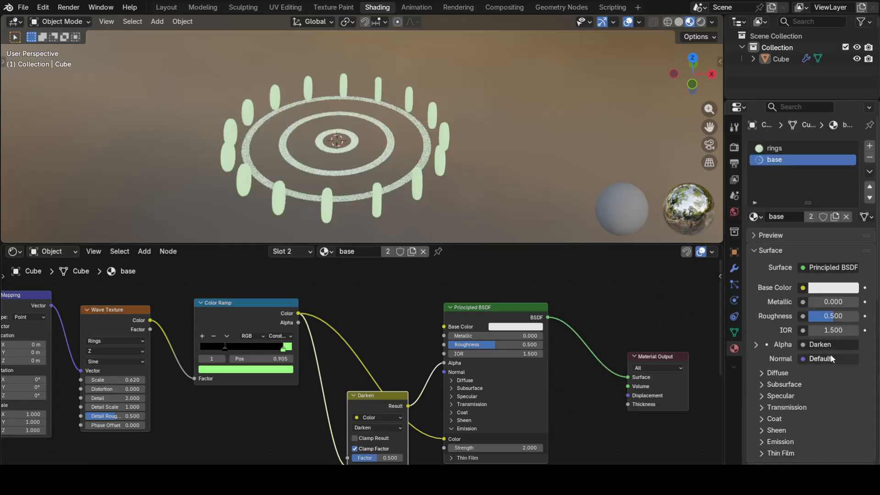
pyautogui.scroll(-3, 820, 381)
pyautogui.scroll(-5, 831, 389)
pyautogui.scroll(-3, 835, 405)
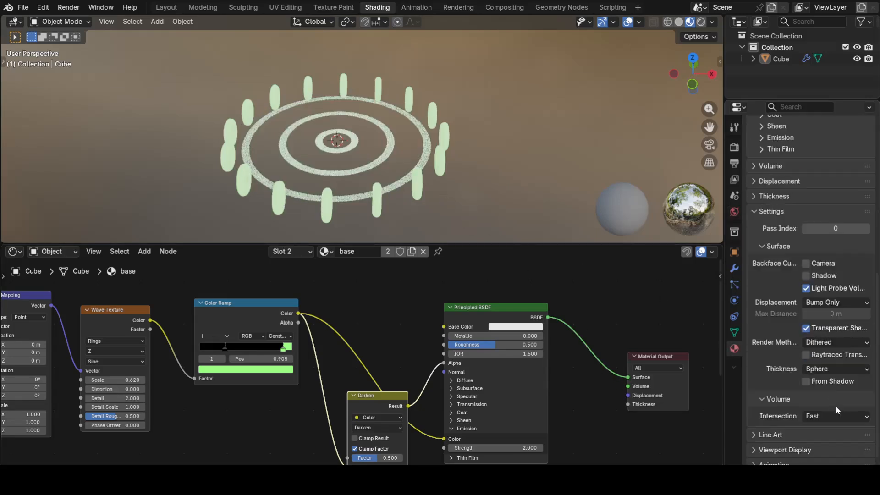
pyautogui.click(832, 343)
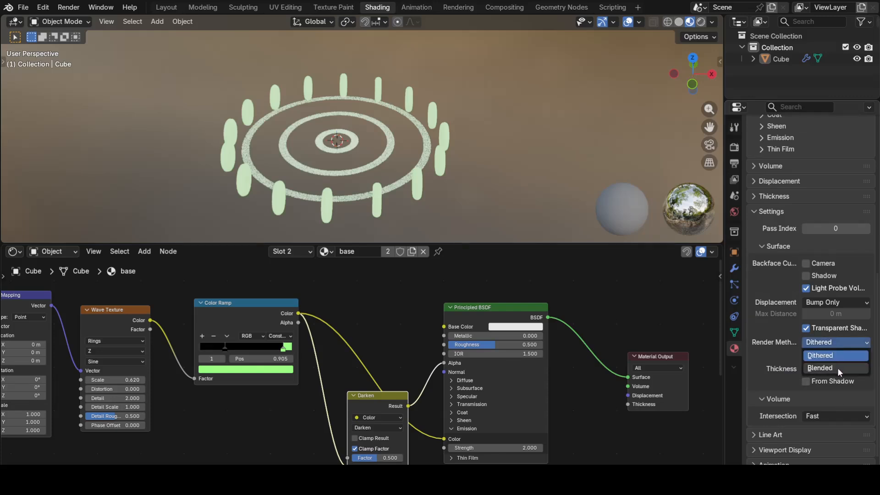
pyautogui.click(837, 367)
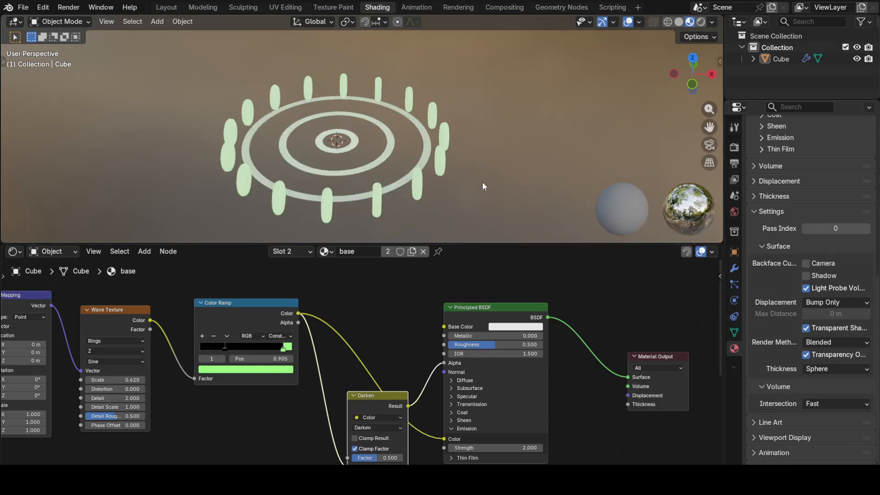
pyautogui.press('space')
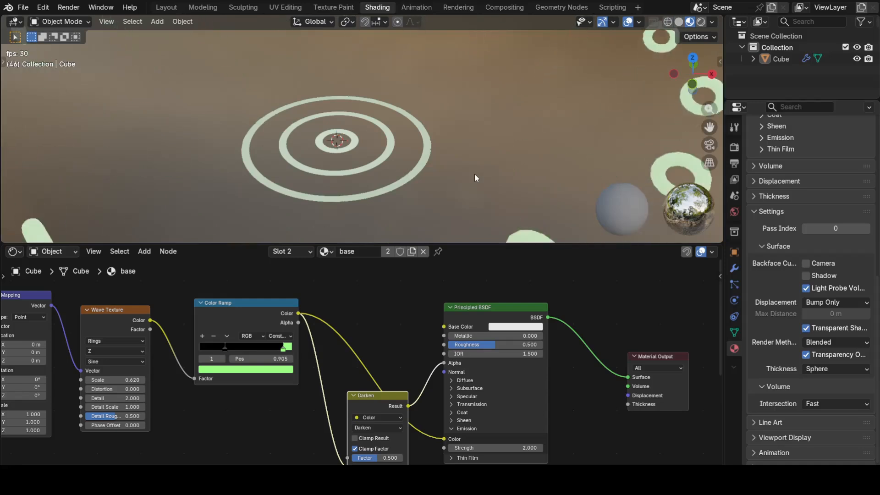
pyautogui.press('space')
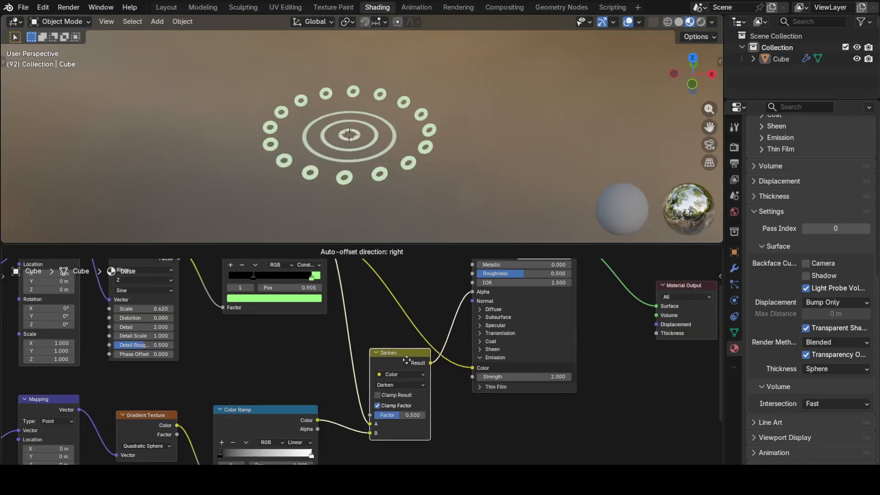
# Set the Darken node's Factor to 1.000 and play the animation to check the fading rings.
pyautogui.moveTo(404, 361); pyautogui.dragTo(415, 381)
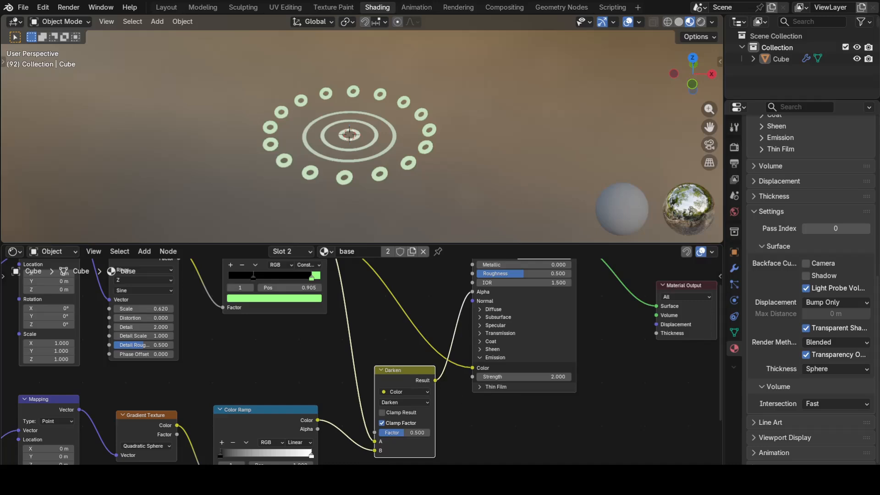
pyautogui.moveTo(418, 433); pyautogui.dragTo(442, 432)
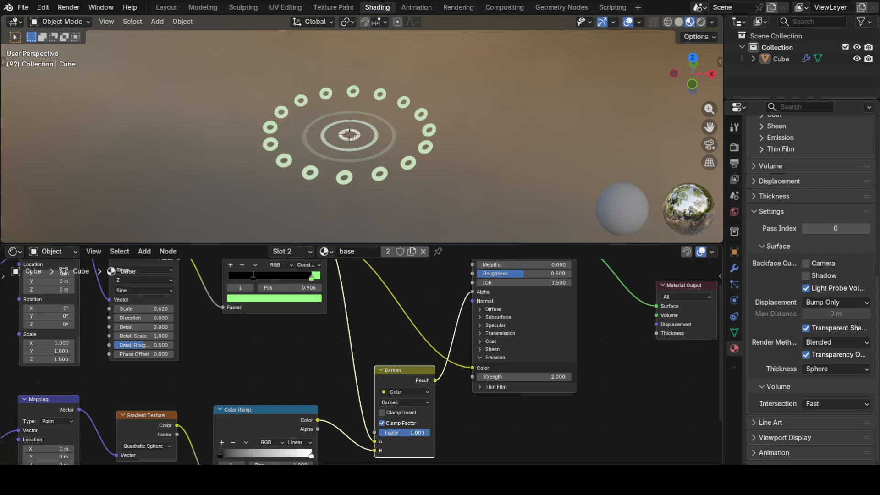
pyautogui.press('space')
pyautogui.press('space')
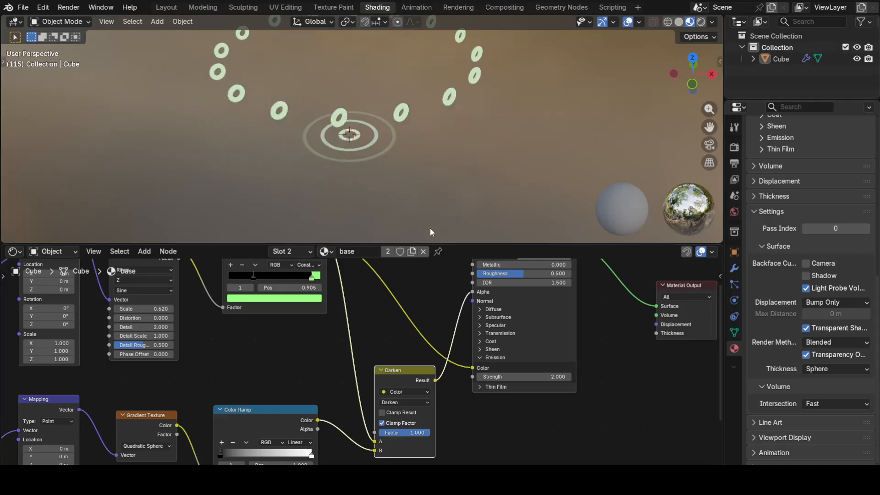
# Split off a narrow area below the shader editor and change it to a Timeline.
pyautogui.scroll(-2, 705, 464)
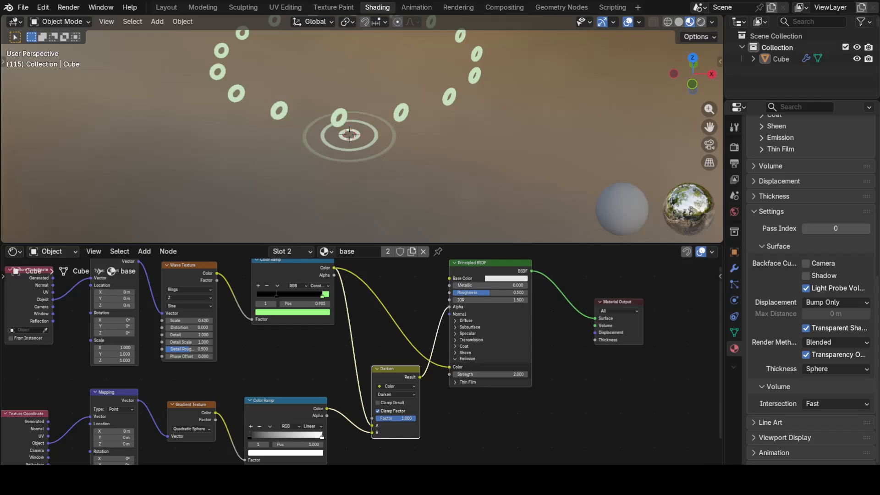
pyautogui.moveTo(715, 462); pyautogui.dragTo(712, 423)
pyautogui.click(14, 430)
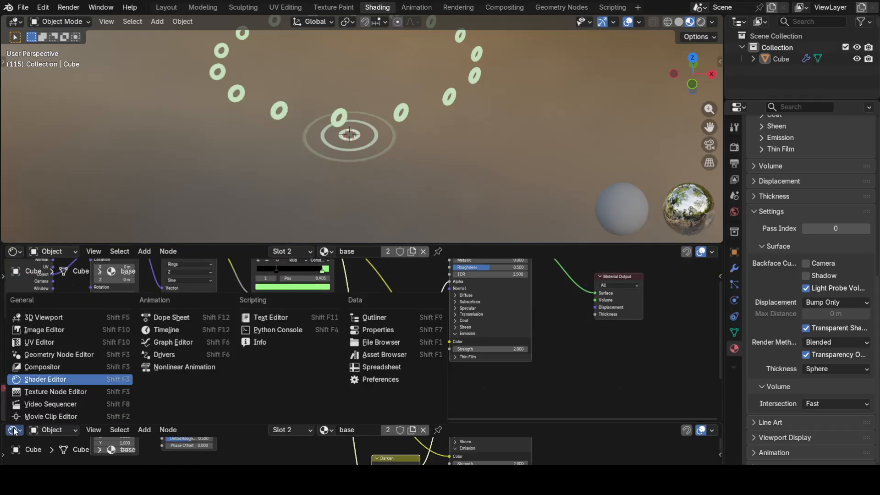
pyautogui.click(167, 328)
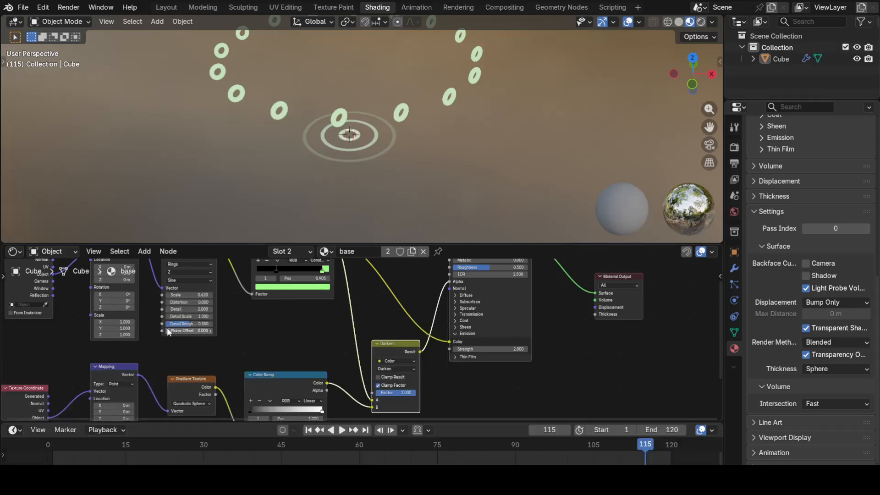
# Test a negative Phase Offset on the Wave Texture at frame 1, set it to 0 and insert a keyframe.
pyautogui.click(310, 435)
pyautogui.moveTo(314, 359); pyautogui.dragTo(352, 370, button='middle')
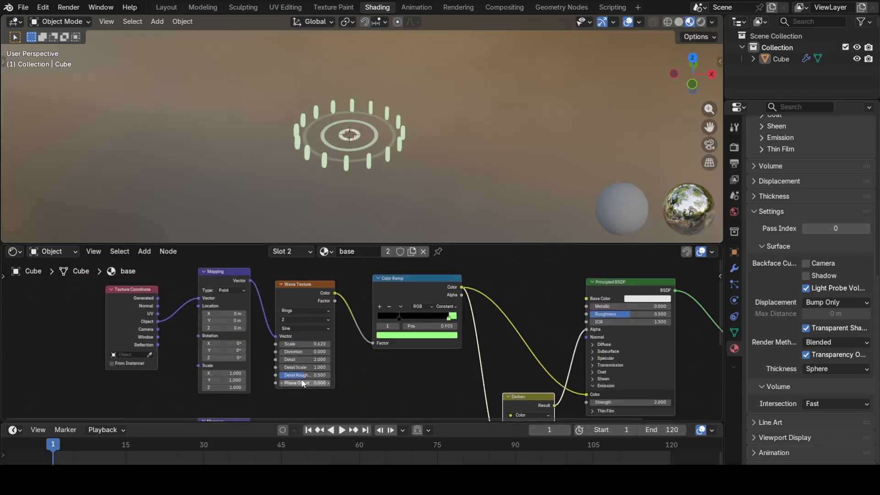
pyautogui.scroll(3, 300, 393)
pyautogui.moveTo(298, 402); pyautogui.dragTo(181, 403)
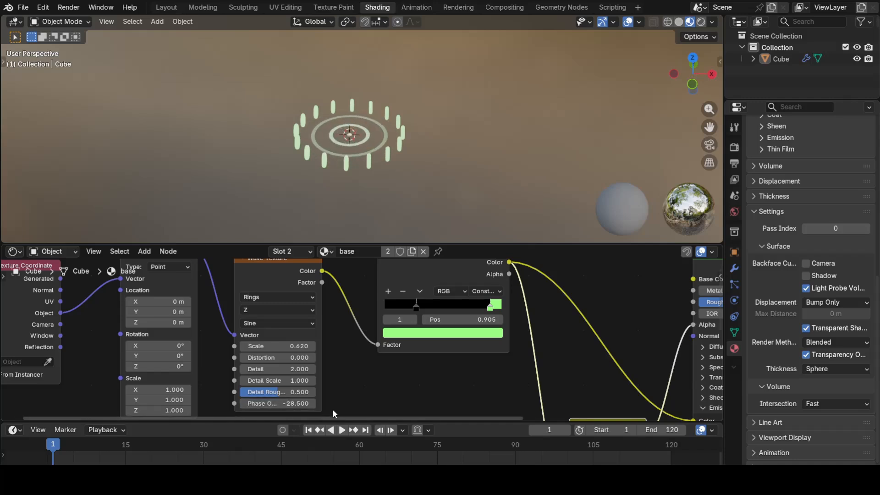
pyautogui.click(273, 404)
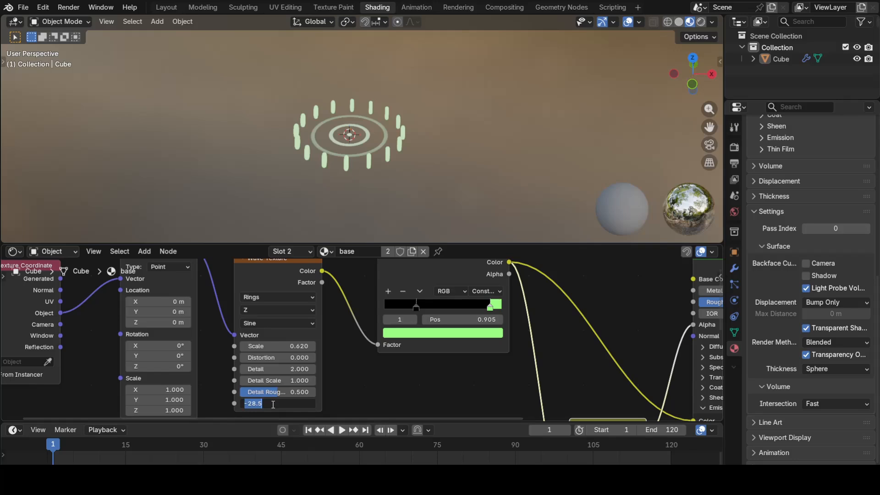
pyautogui.write('0')
pyautogui.press('Return')
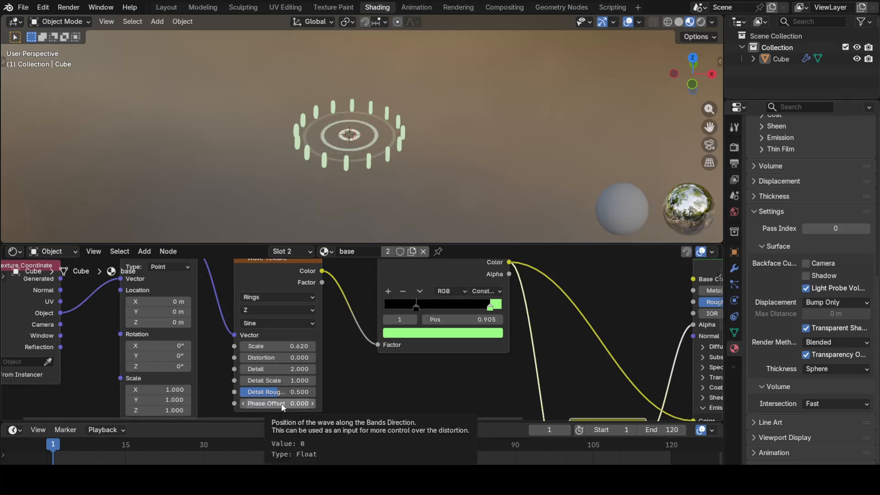
pyautogui.press('i')
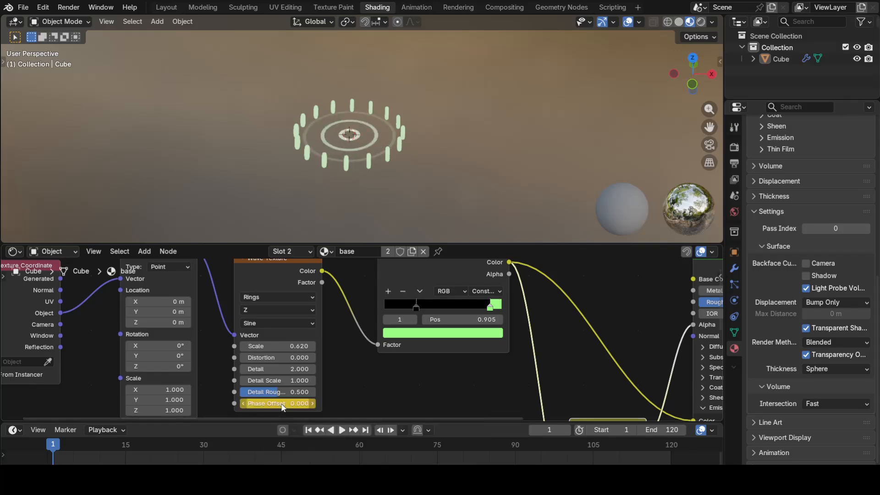
# Keyframe the Wave Texture's Phase Offset at -30 on frame 120 and play the animation to check the ring movement.
pyautogui.click(366, 430)
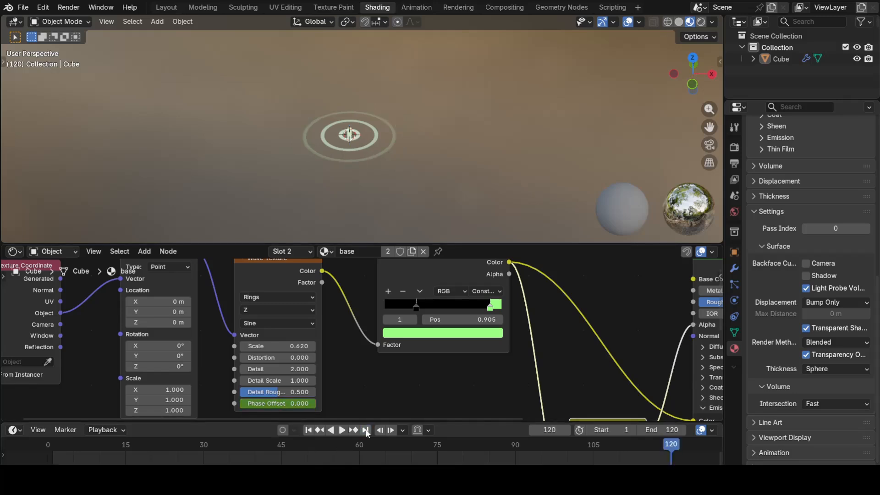
pyautogui.click(284, 404)
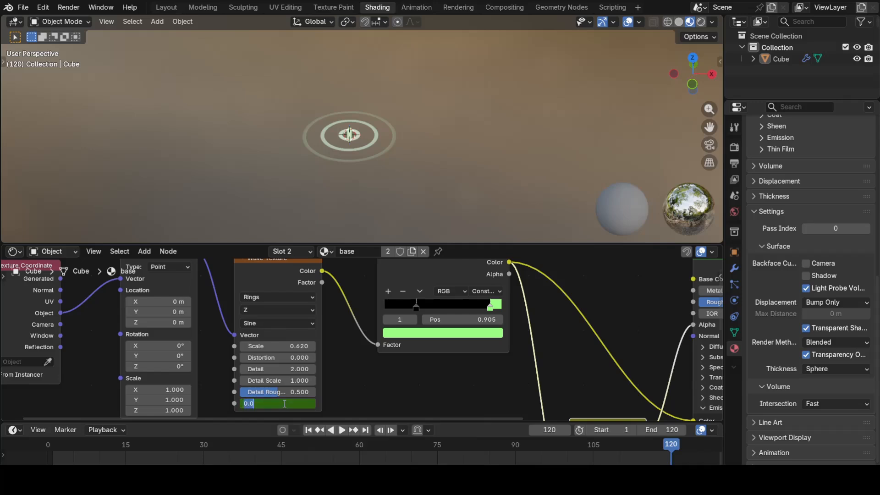
pyautogui.write('-30')
pyautogui.press('Return')
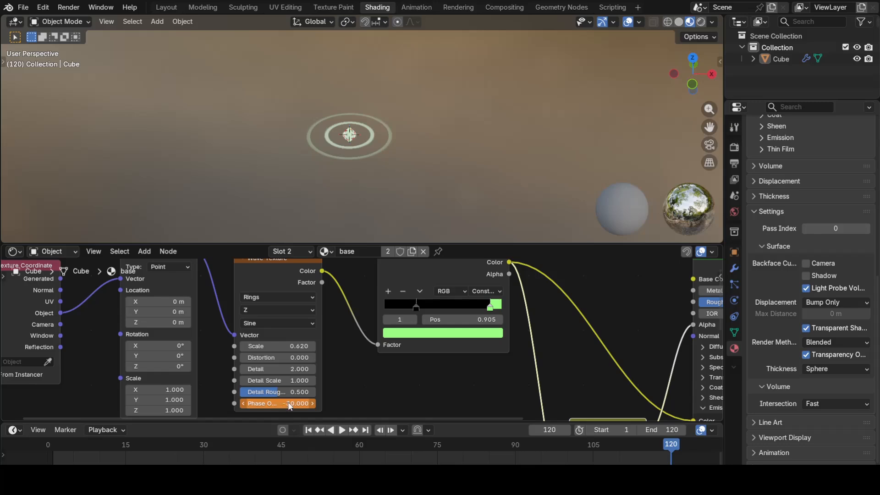
pyautogui.press('i')
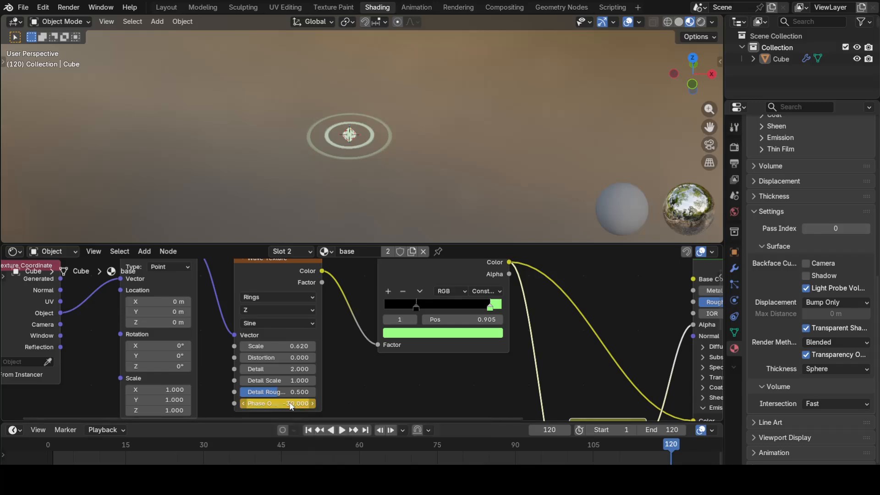
pyautogui.click(341, 432)
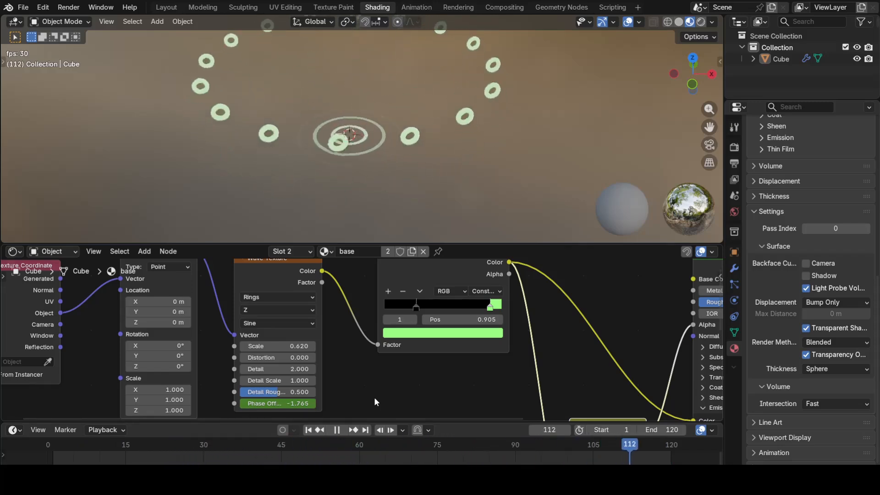
pyautogui.press('space')
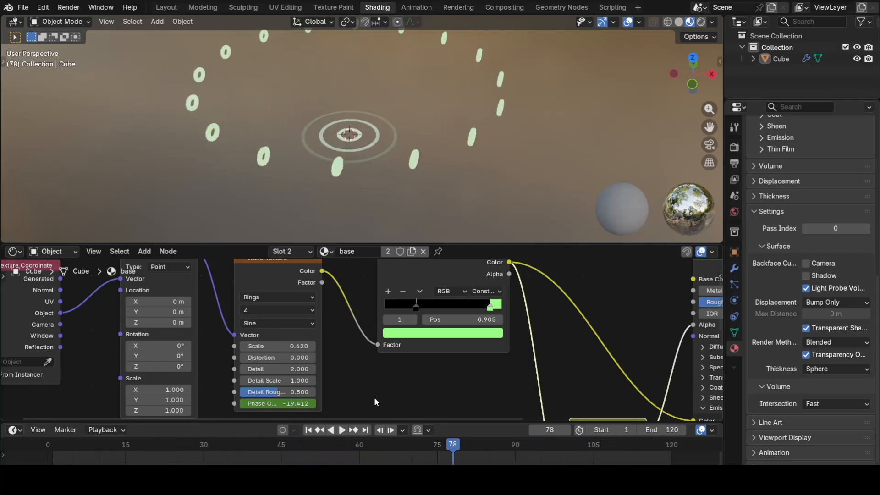
pyautogui.click(309, 431)
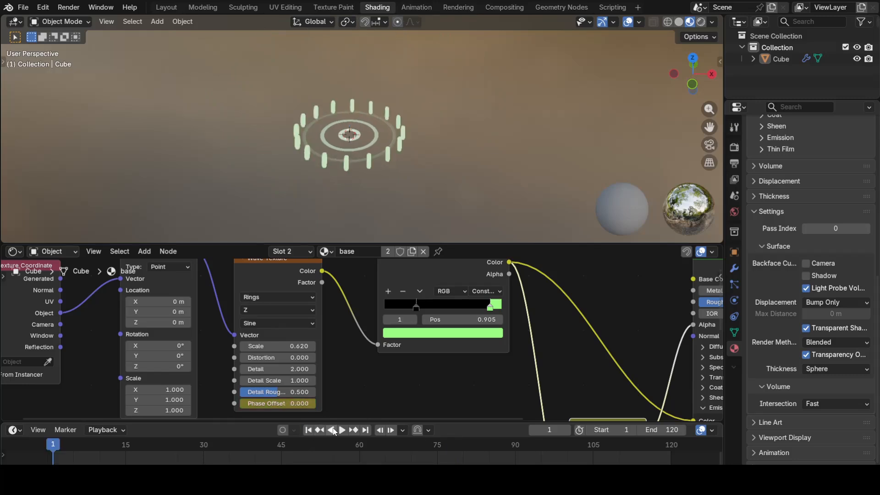
# In the geometry node tree, set the Mesh Circle's radius to 3 m and return to the shader setup.
pyautogui.scroll(-2, 356, 382)
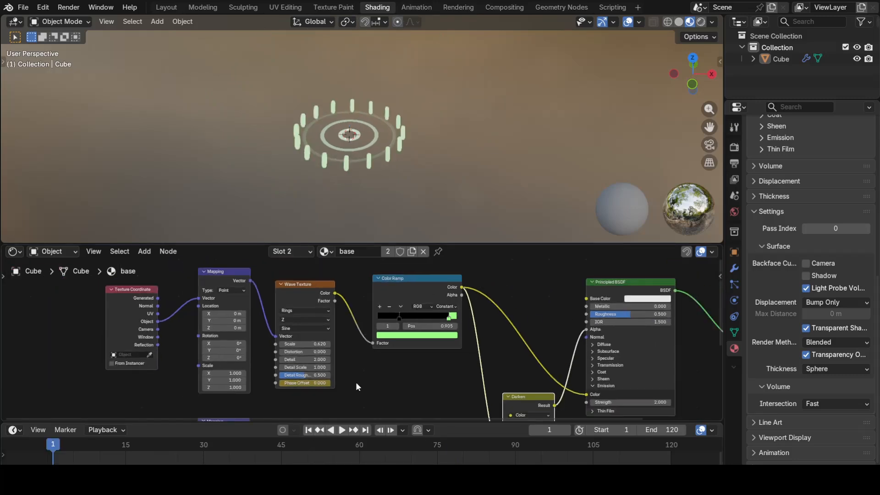
pyautogui.scroll(-3, 356, 385)
pyautogui.click(569, 8)
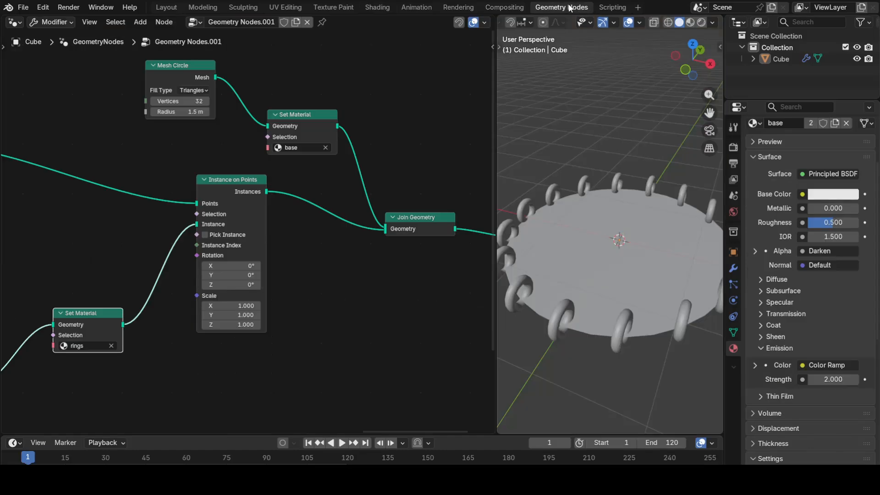
pyautogui.click(192, 112)
pyautogui.write('3')
pyautogui.press('Return')
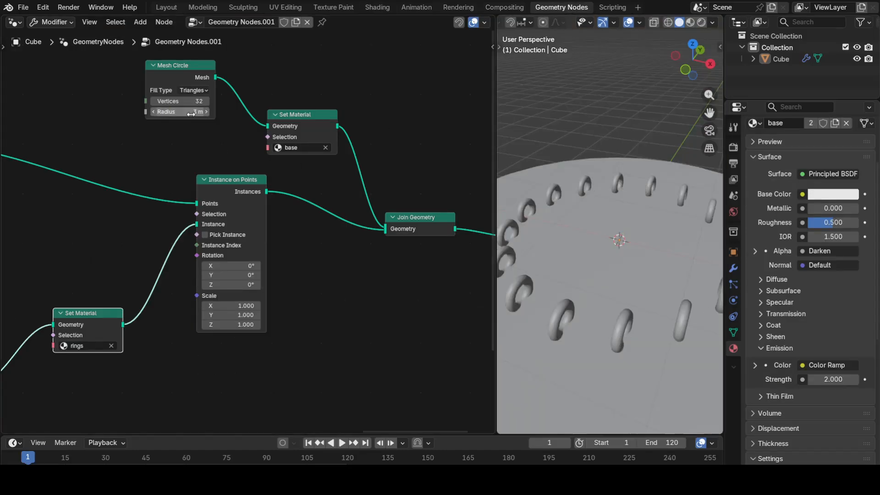
pyautogui.click(383, 7)
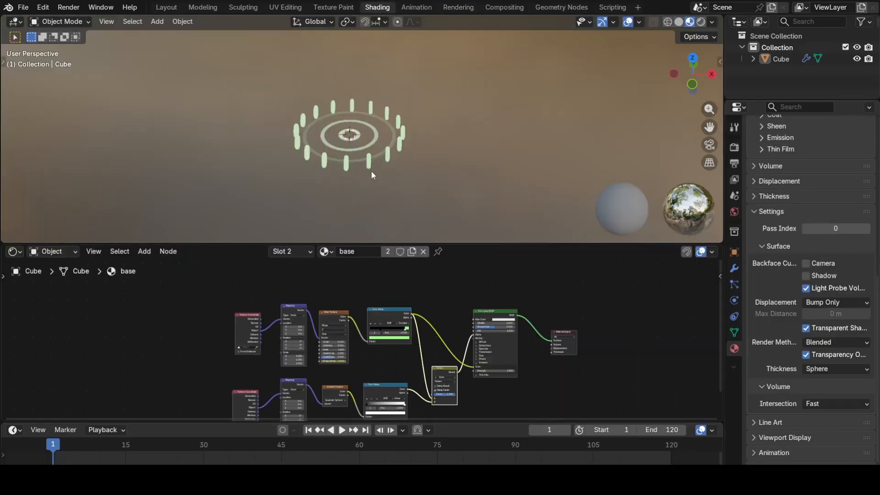
# Keyframe the Wave Texture's Phase Offset at -60 on frame 120, play the animation to check it and return to frame 1.
pyautogui.scroll(5, 407, 361)
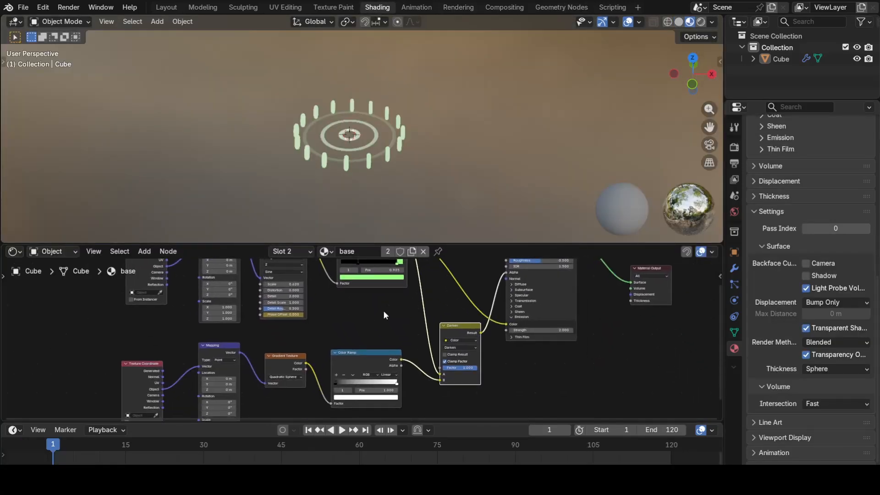
pyautogui.moveTo(525, 370); pyautogui.dragTo(528, 347, button='middle')
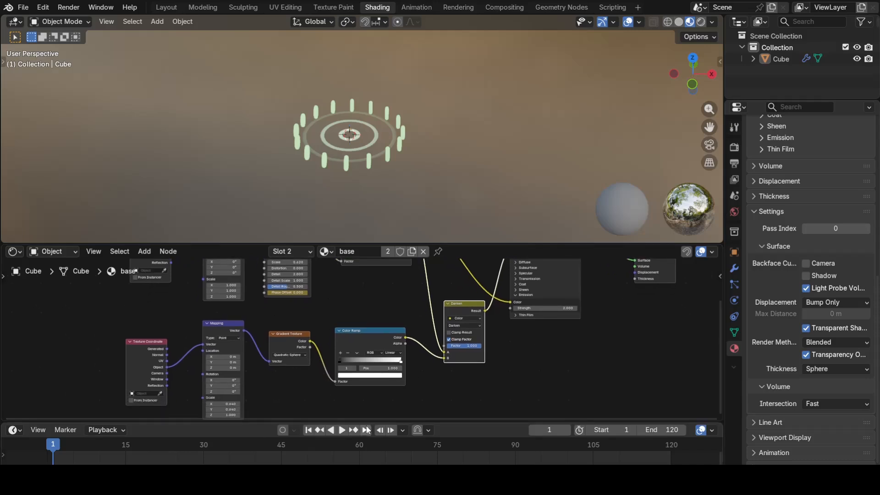
pyautogui.scroll(5, 291, 336)
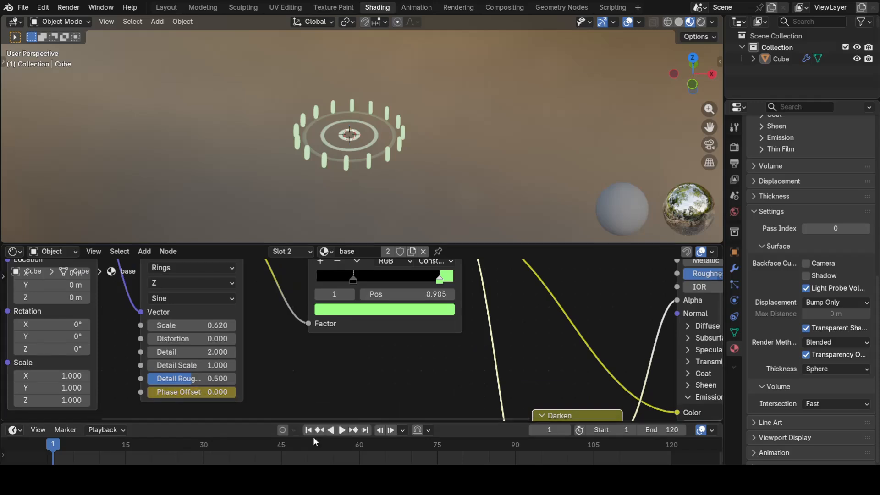
pyautogui.click(366, 430)
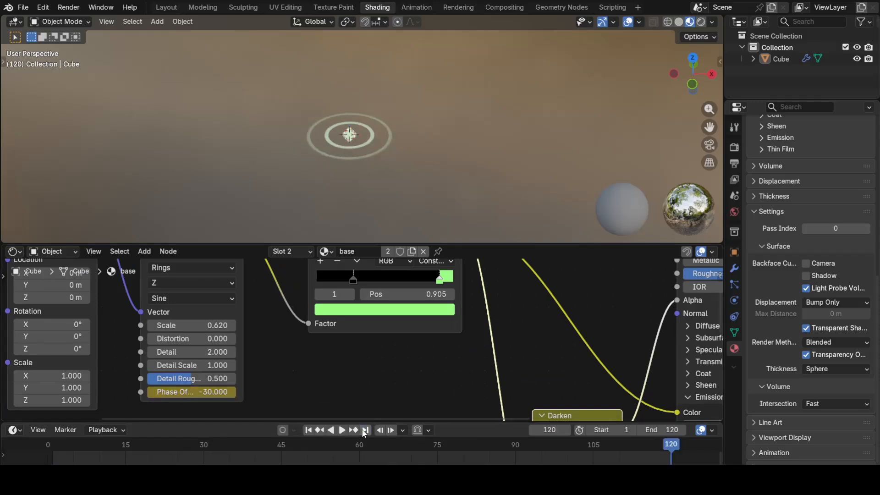
pyautogui.click(211, 393)
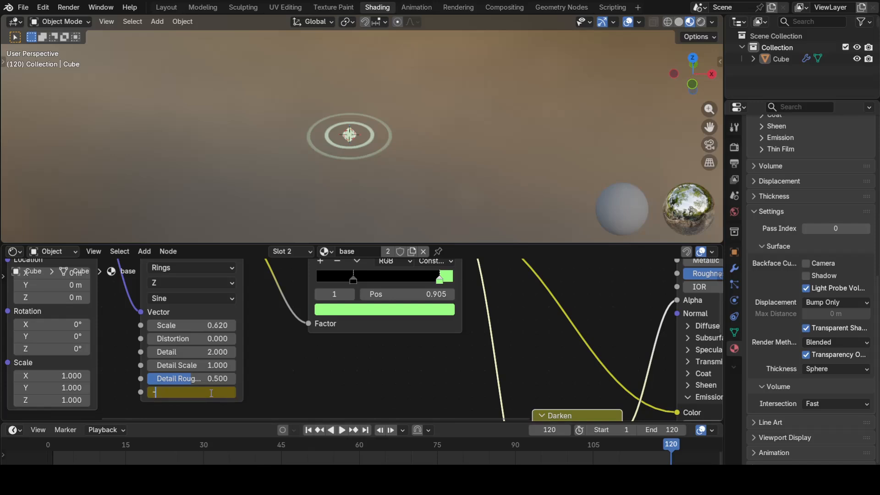
pyautogui.write('-60')
pyautogui.press('Return')
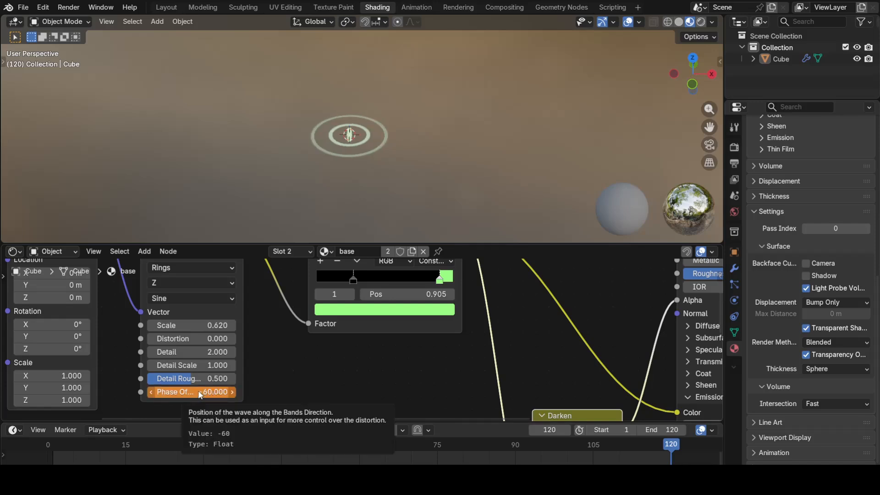
pyautogui.press('i')
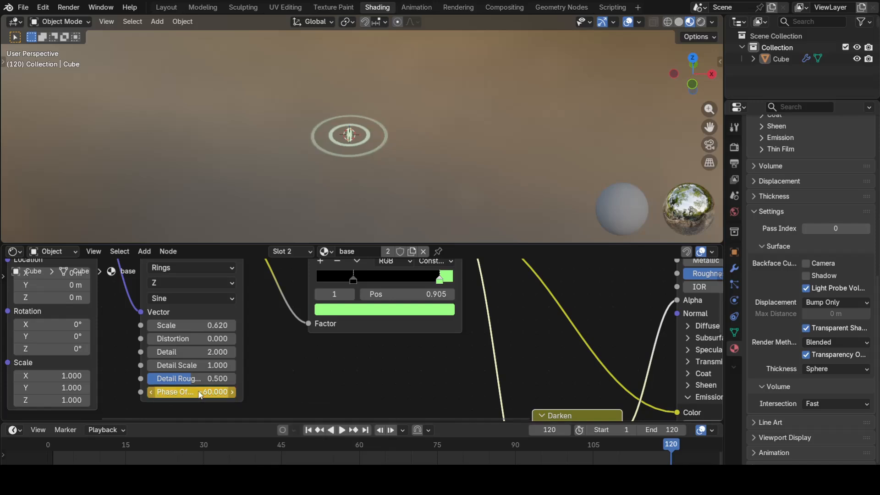
pyautogui.click(308, 429)
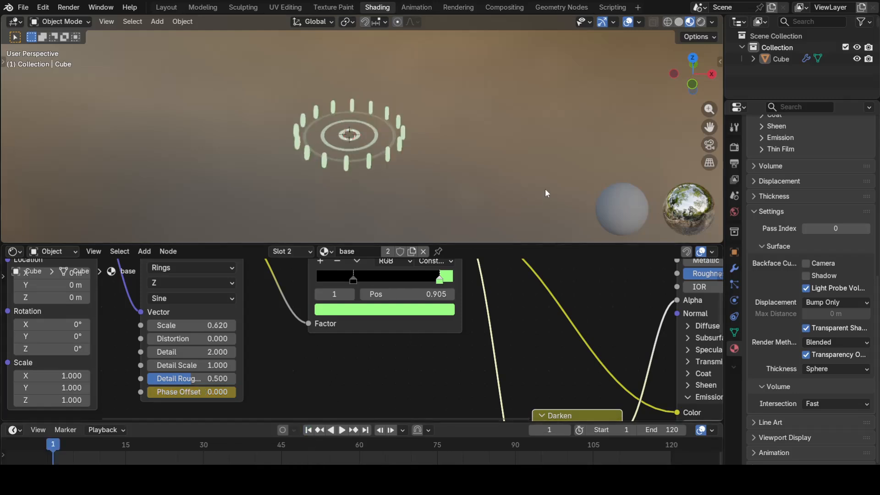
pyautogui.press('space')
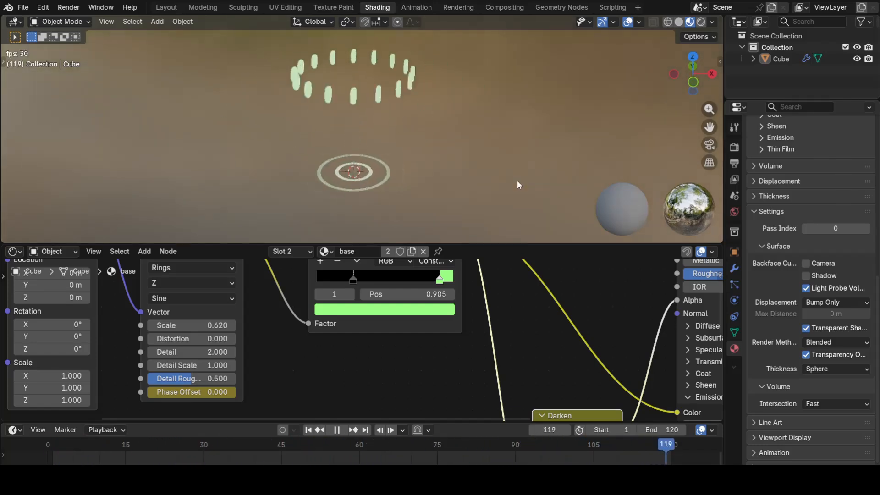
pyautogui.click(334, 430)
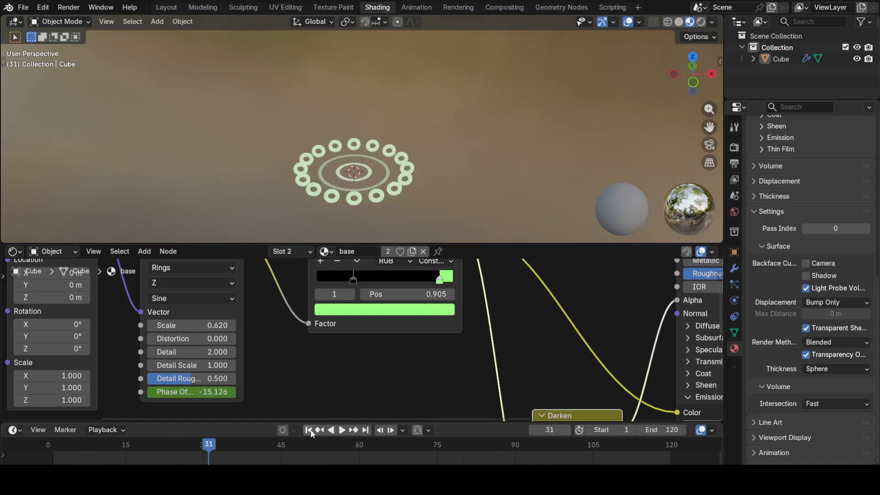
pyautogui.click(308, 430)
# Preview the output of the Gradient Texture's Color Ramp directly on the disc.
pyautogui.scroll(-2, 342, 376)
pyautogui.scroll(-4, 344, 379)
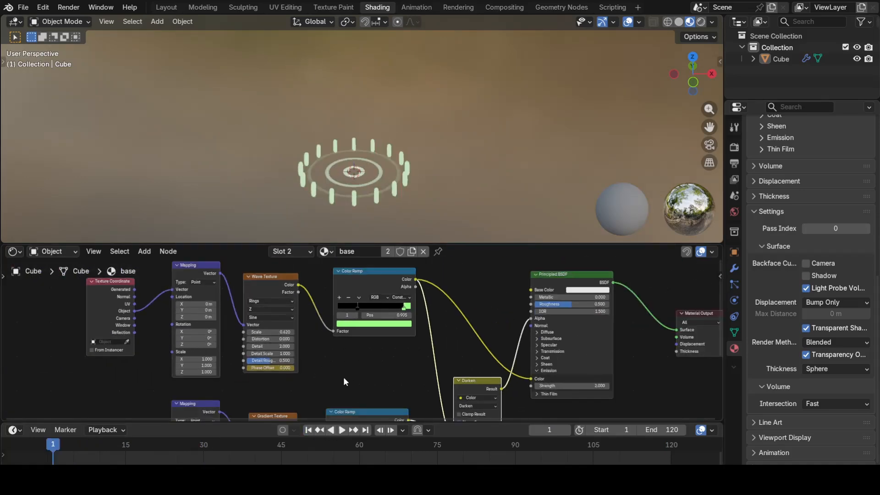
pyautogui.moveTo(375, 375); pyautogui.dragTo(353, 363, button='middle')
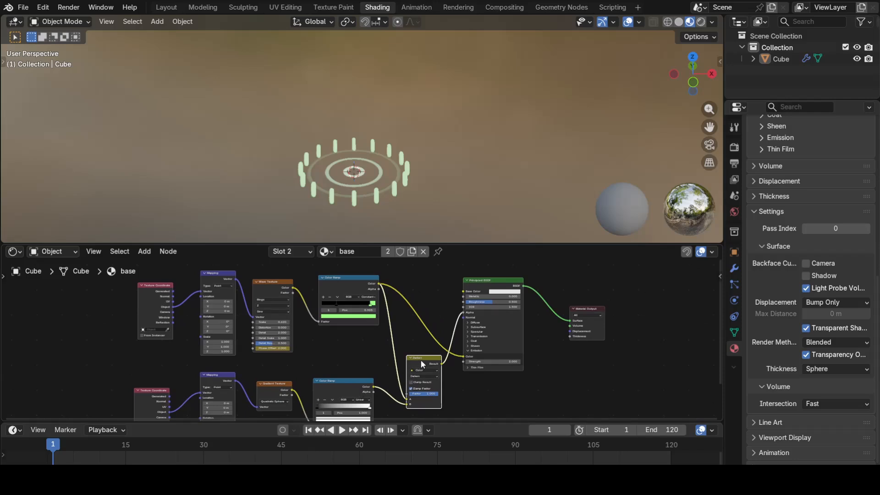
pyautogui.keyDown('ctrl'); pyautogui.keyDown('shift'); pyautogui.click(346, 389); pyautogui.keyUp('shift'); pyautogui.keyUp('ctrl')
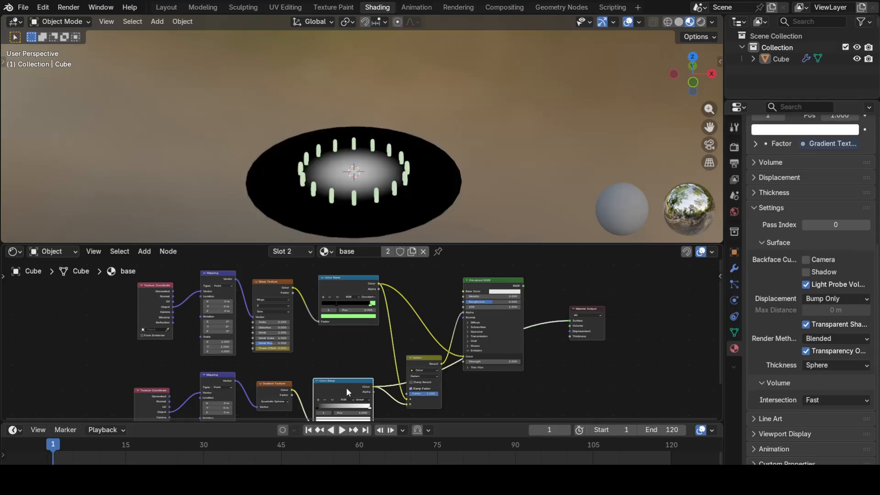
# Set the gradient's Mapping Scale X and Y to 0.290 and move its Color Ramp's white stop to 0.484.
pyautogui.moveTo(446, 399); pyautogui.dragTo(527, 343, button='middle')
pyautogui.scroll(2, 375, 364)
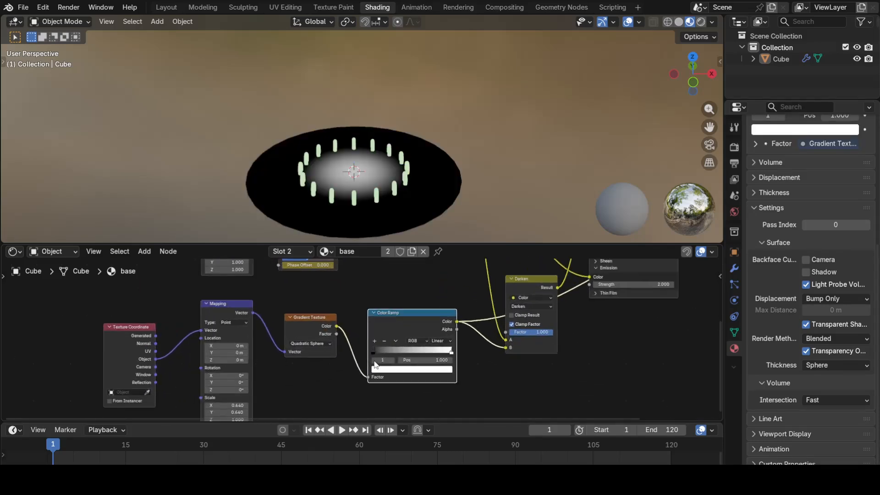
pyautogui.scroll(2, 374, 364)
pyautogui.moveTo(288, 396); pyautogui.dragTo(344, 337, button='middle')
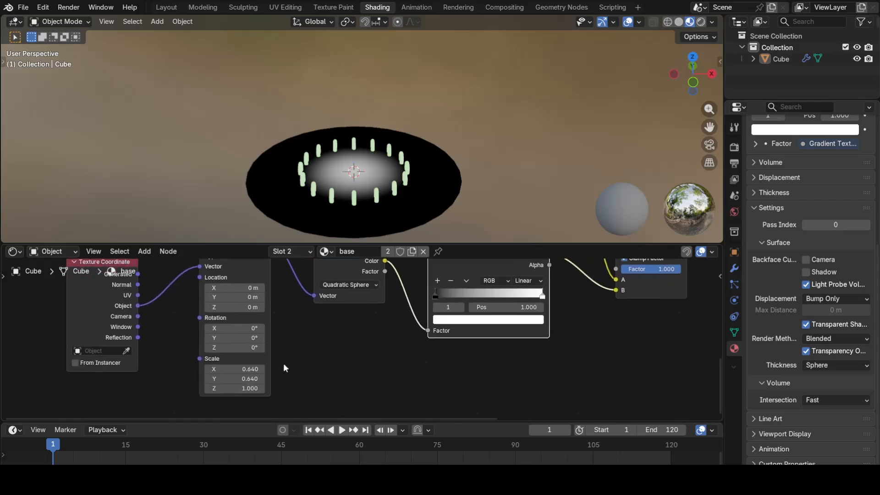
pyautogui.moveTo(233, 369); pyautogui.dragTo(188, 379)
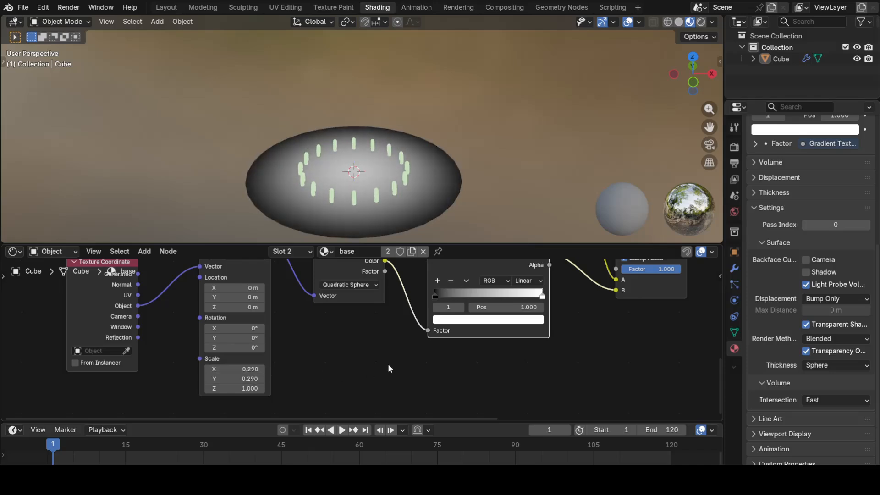
pyautogui.moveTo(362, 363); pyautogui.dragTo(335, 392, button='middle')
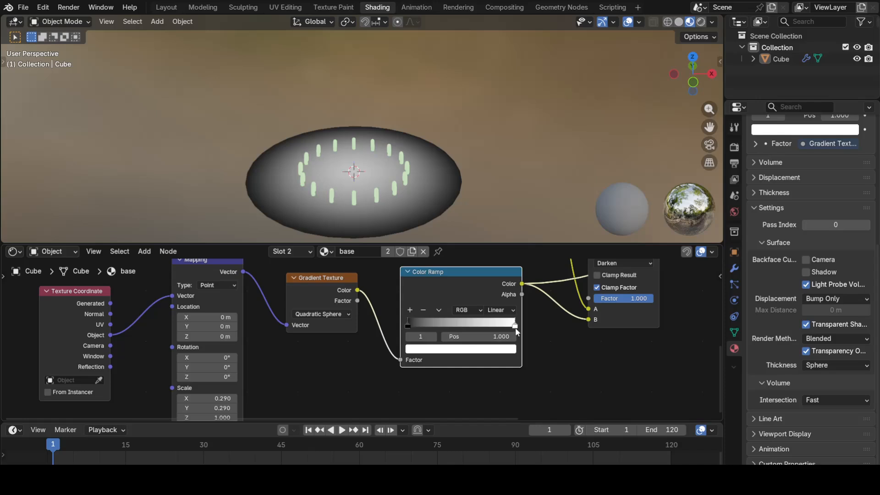
pyautogui.moveTo(493, 329); pyautogui.dragTo(459, 328)
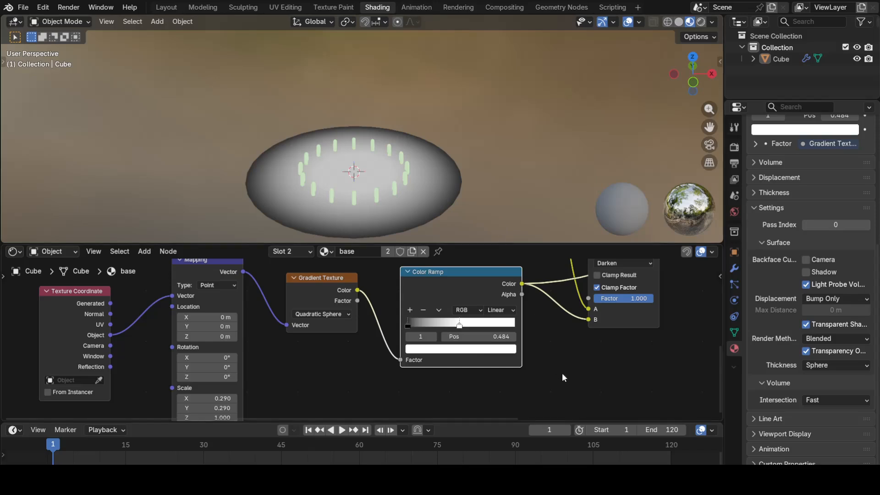
# Reconnect the Principled BSDF to the Material Output's Surface and play the animation to check the widened rings.
pyautogui.scroll(-4, 563, 373)
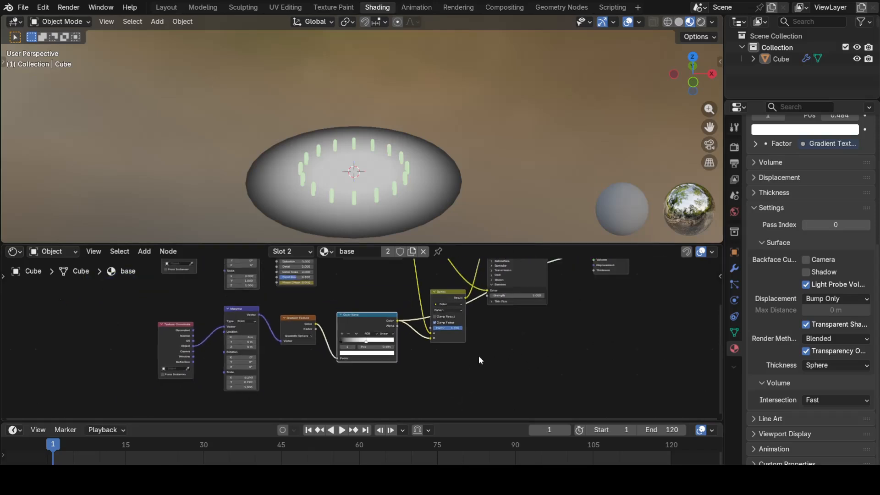
pyautogui.moveTo(517, 335); pyautogui.dragTo(423, 395, button='middle')
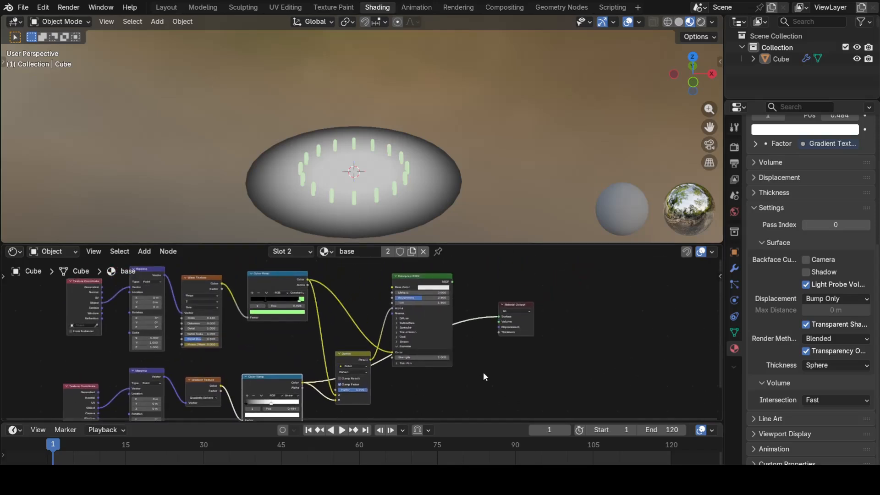
pyautogui.scroll(4, 453, 280)
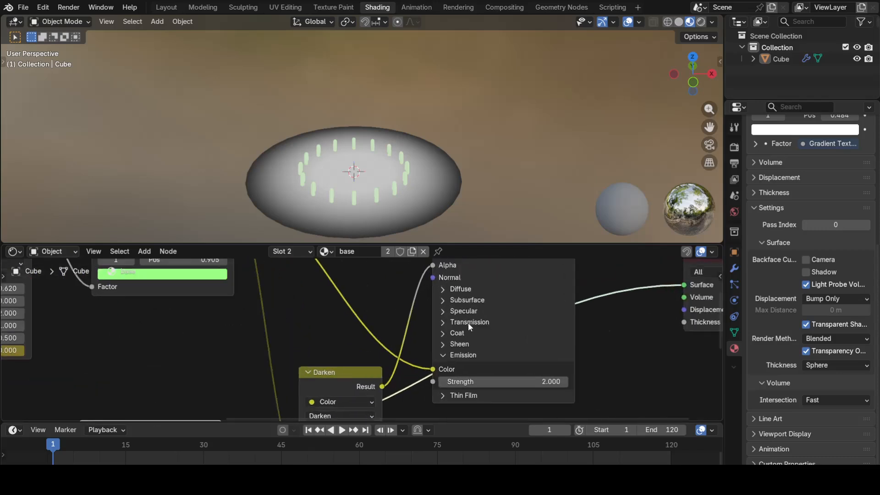
pyautogui.moveTo(598, 339); pyautogui.dragTo(475, 395, button='middle')
pyautogui.moveTo(458, 277); pyautogui.dragTo(567, 359)
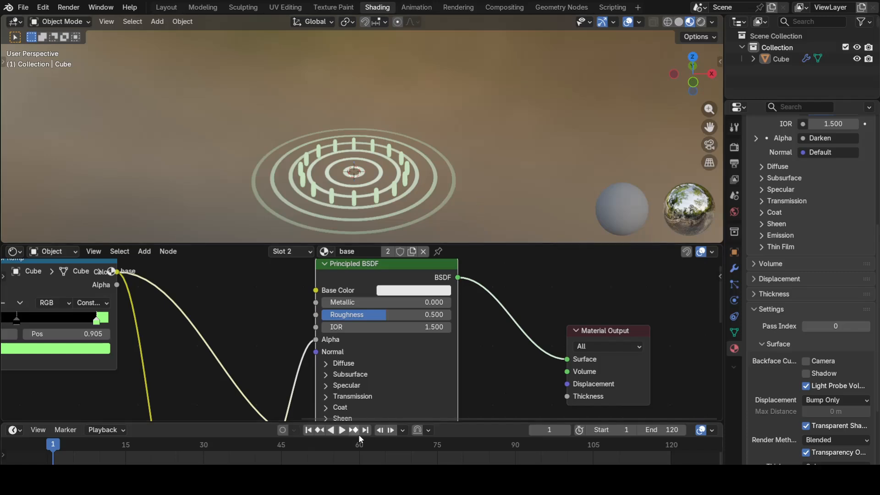
pyautogui.press('space')
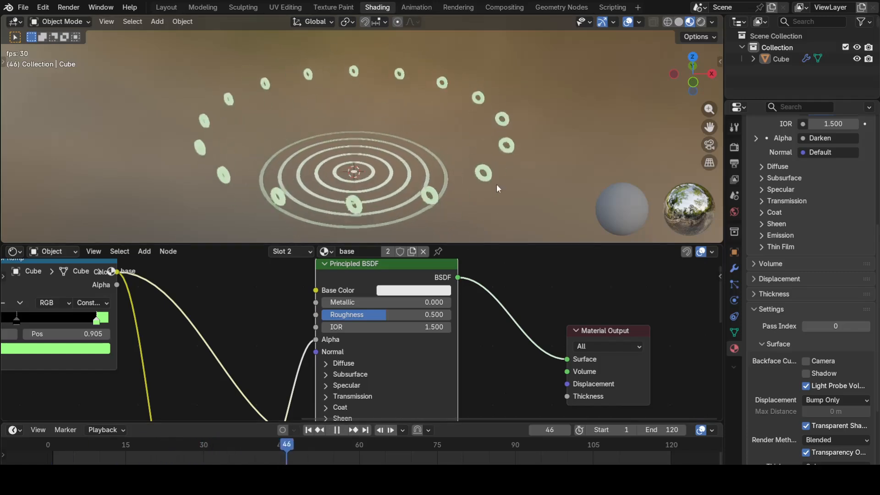
pyautogui.moveTo(494, 184); pyautogui.dragTo(512, 161, button='middle')
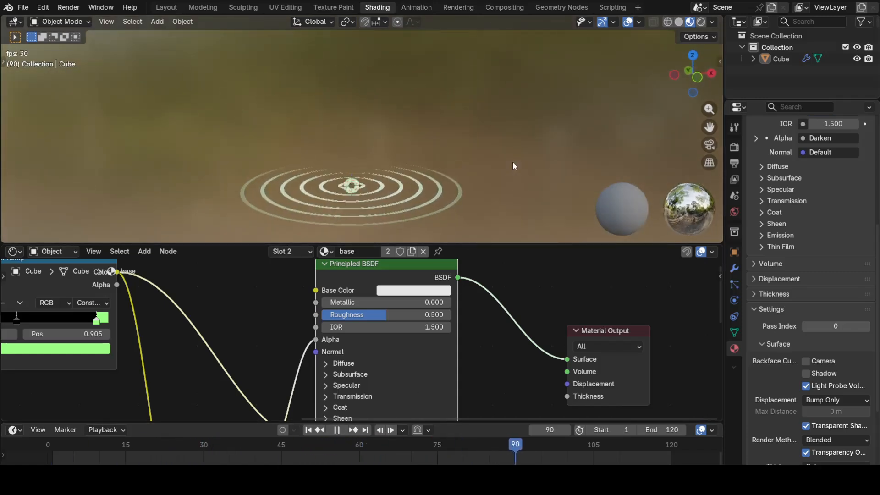
# Switch the viewport to rendered shading, view the playing animation from slightly higher and stop playback.
pyautogui.click(700, 22)
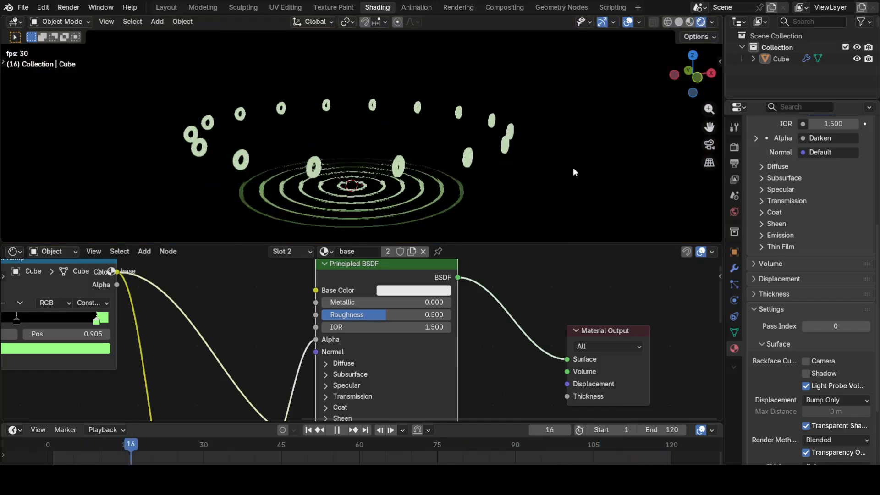
pyautogui.moveTo(573, 168); pyautogui.dragTo(570, 179, button='middle')
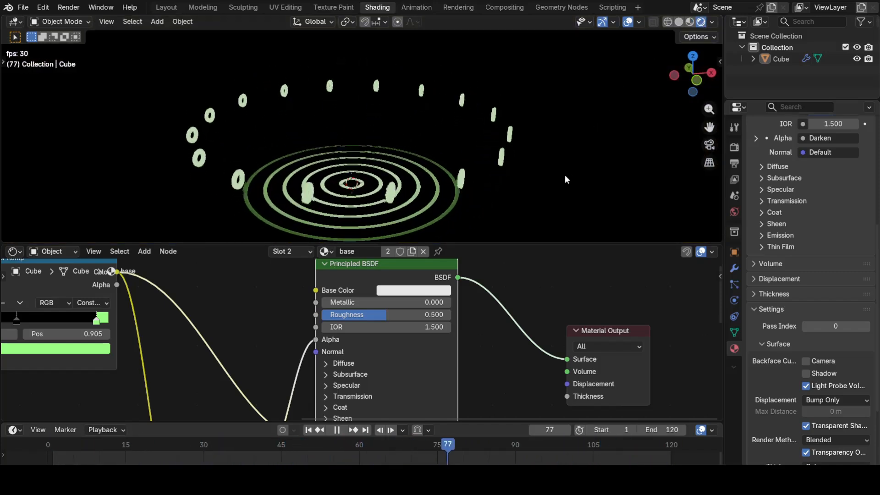
pyautogui.press('space')
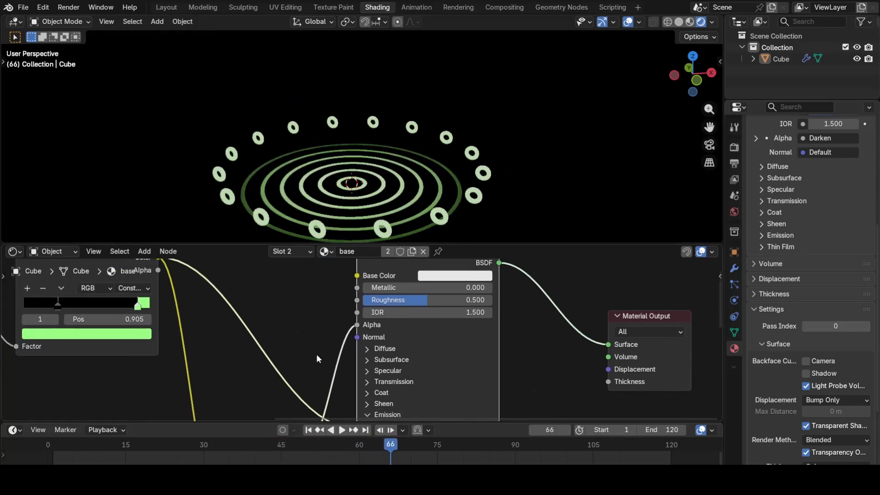
# Move the green stop of the wave's Color Ramp to 0.811 and set the Wave Texture's Scale to 0.210.
pyautogui.scroll(-4, 304, 359)
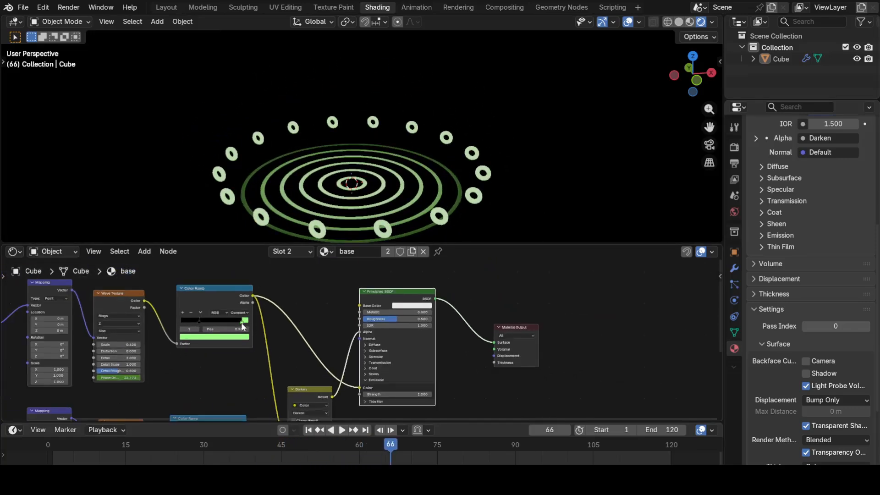
pyautogui.click(243, 326)
pyautogui.moveTo(241, 324)
pyautogui.mouseDown()
pyautogui.moveTo(219, 325)
pyautogui.moveTo(251, 328)
pyautogui.moveTo(236, 324)
pyautogui.moveTo(237, 332)
pyautogui.mouseUp()
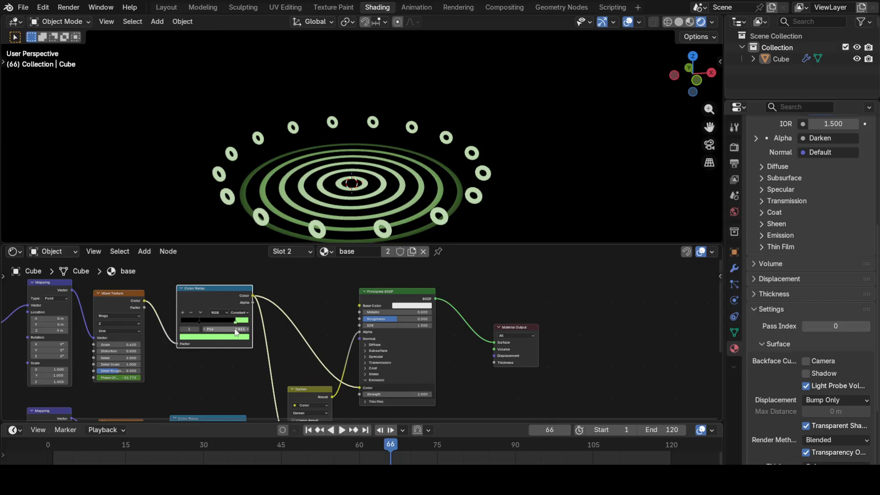
pyautogui.moveTo(230, 361); pyautogui.dragTo(376, 347, button='middle')
pyautogui.scroll(7, 265, 348)
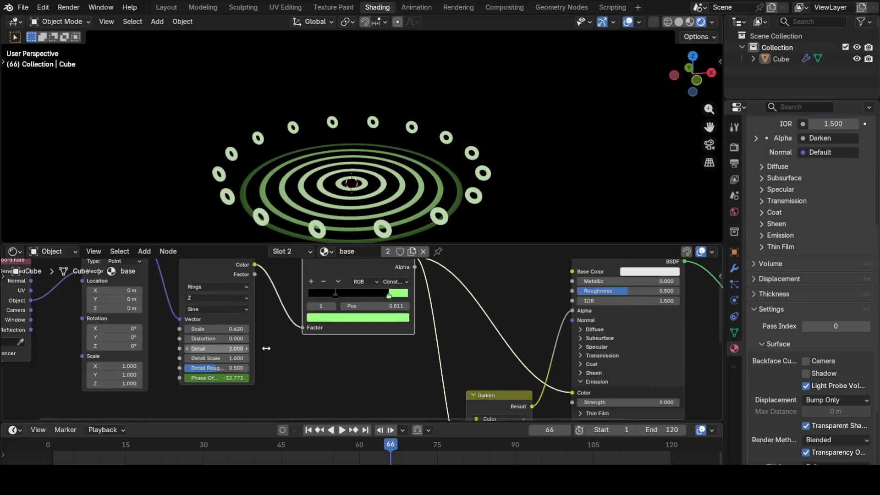
pyautogui.moveTo(212, 327); pyautogui.dragTo(179, 327)
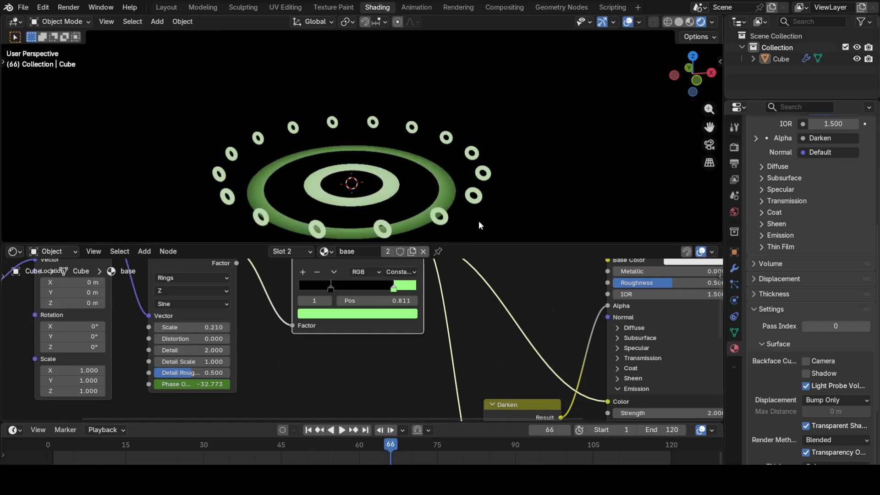
# Play the animation to check the wider wave rings from a lower angle, stop it and return to frame 1.
pyautogui.press('space')
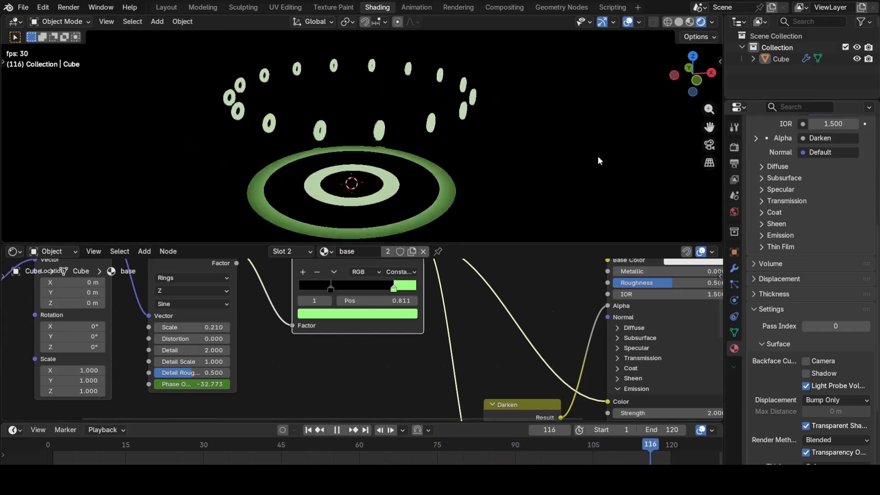
pyautogui.moveTo(580, 178); pyautogui.dragTo(587, 164, button='middle')
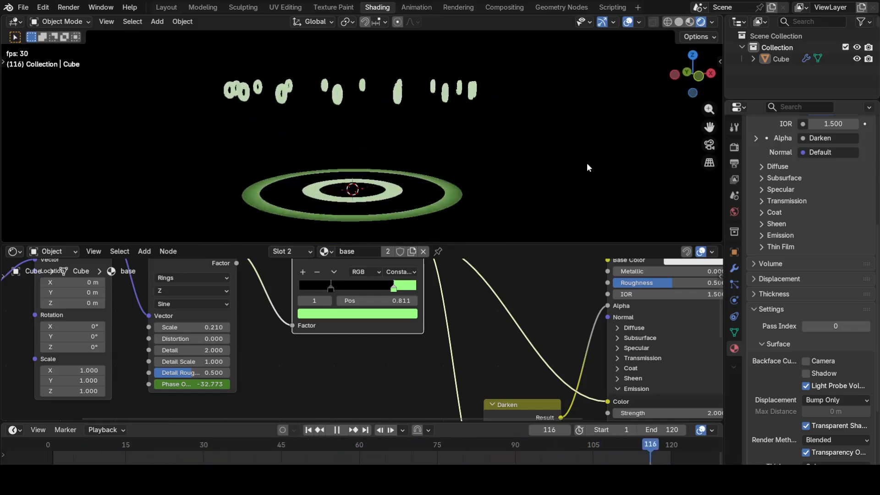
pyautogui.press('space')
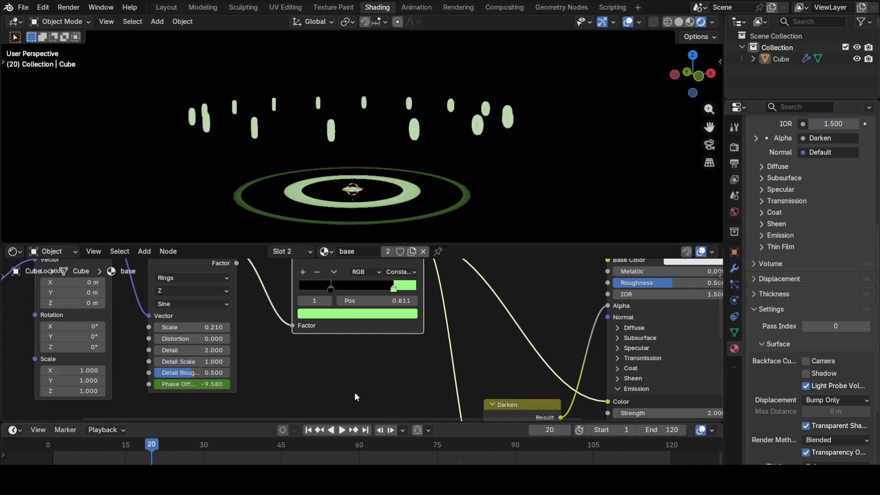
pyautogui.click(311, 431)
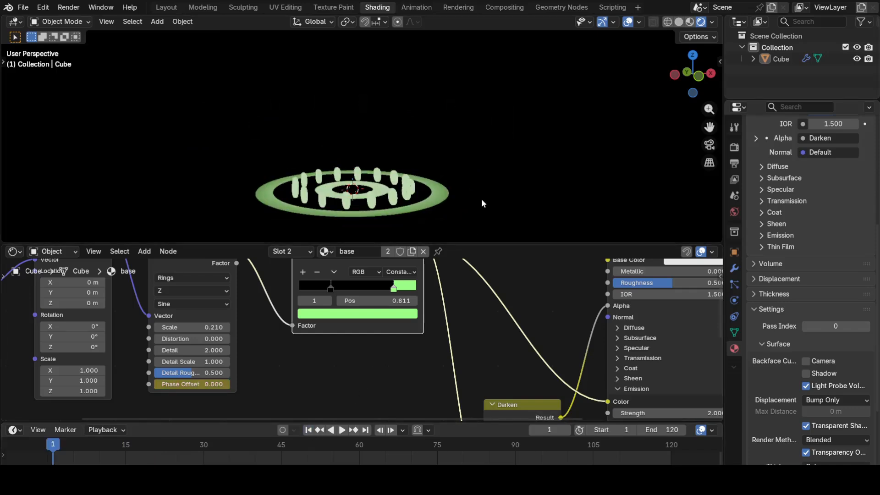